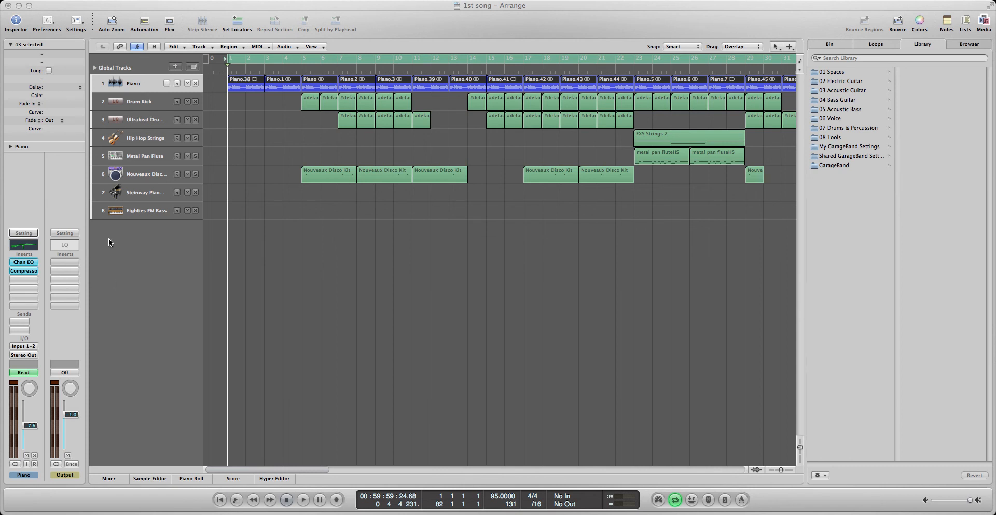
Turn off the cycle range and play the song from bar 1 at a higher volume, dismissing the alert
left_click(325, 62)
left_click(325, 61)
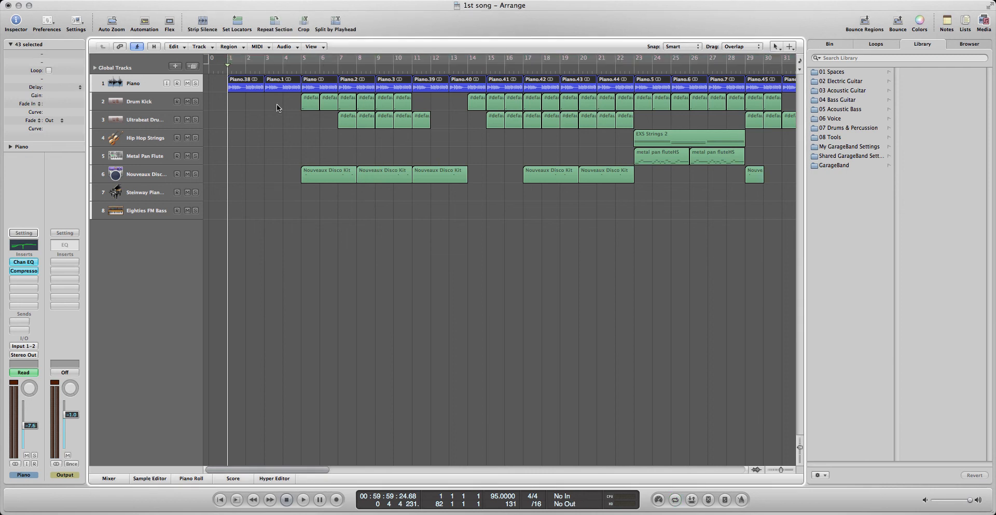
key("space")
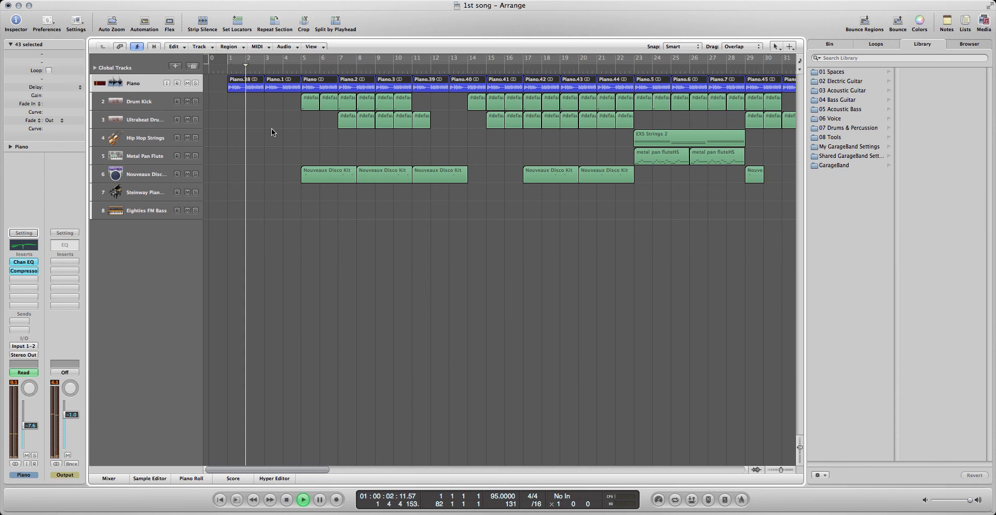
key("XF86AudioRaiseVolume")
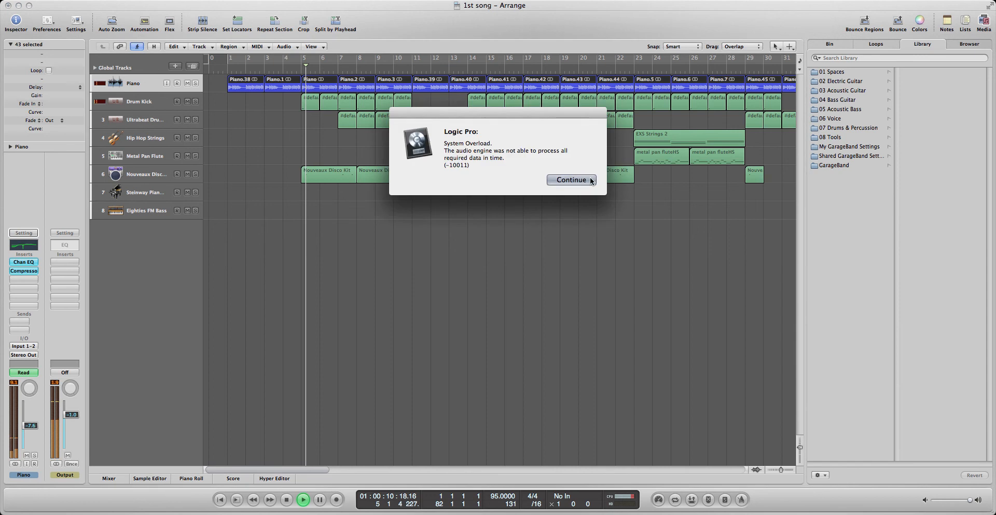
left_click(571, 180)
key("space")
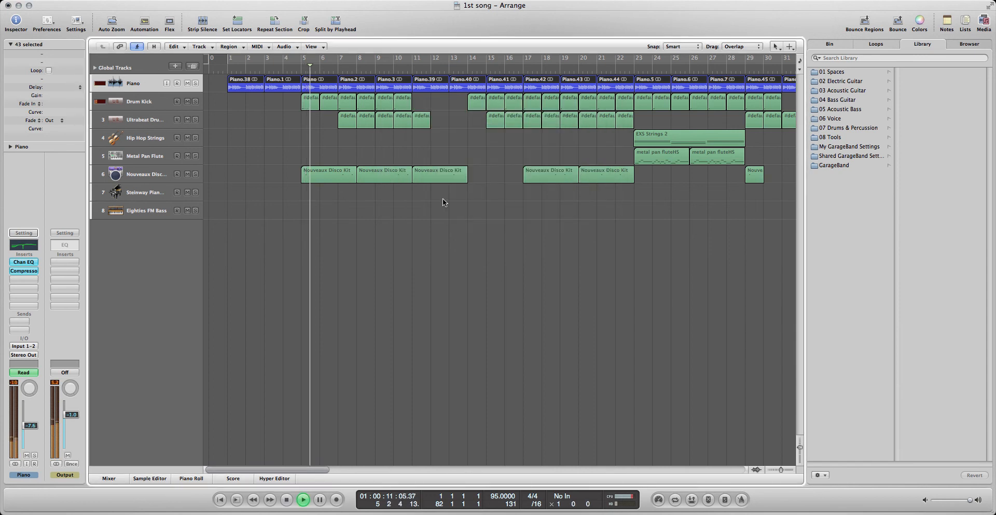
key("space")
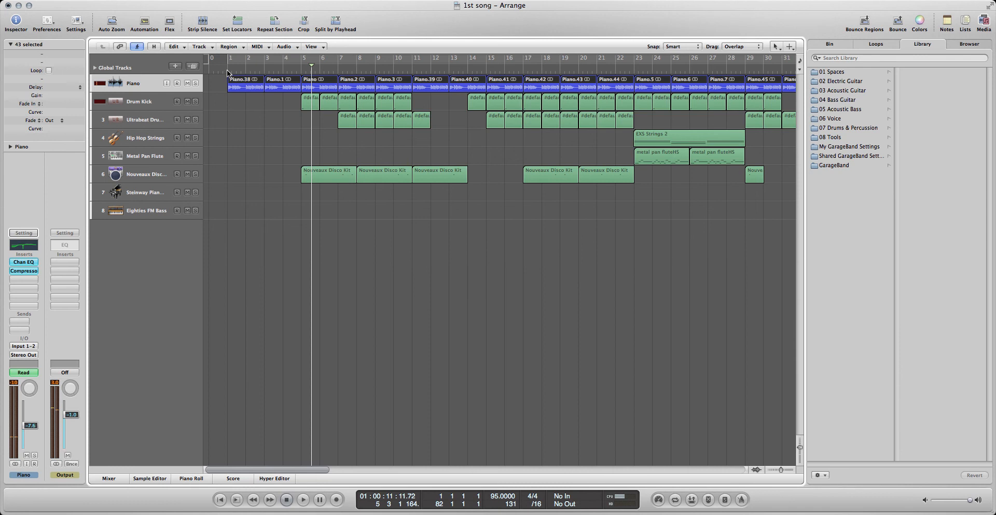
Return the playhead to bar 1 and briefly play the opening of the song
left_click(228, 72)
key("space")
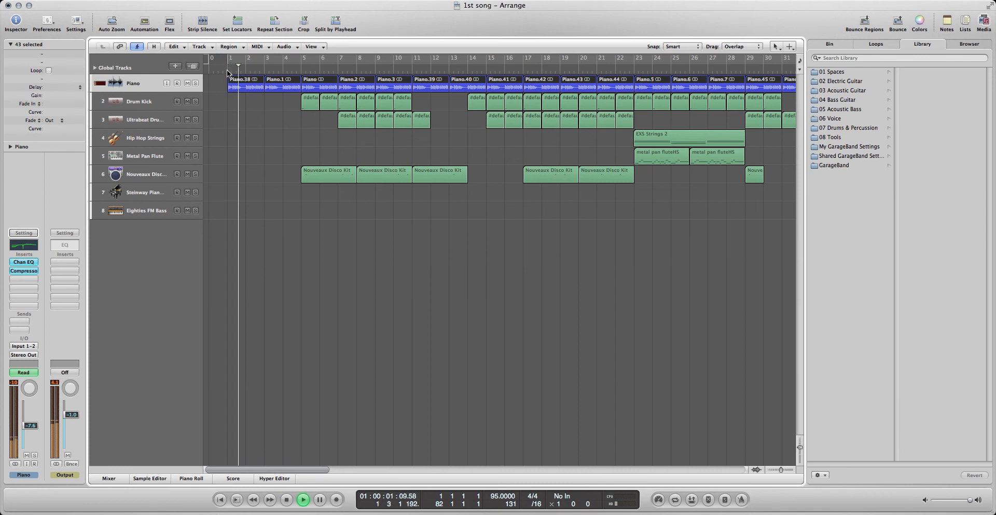
key("space")
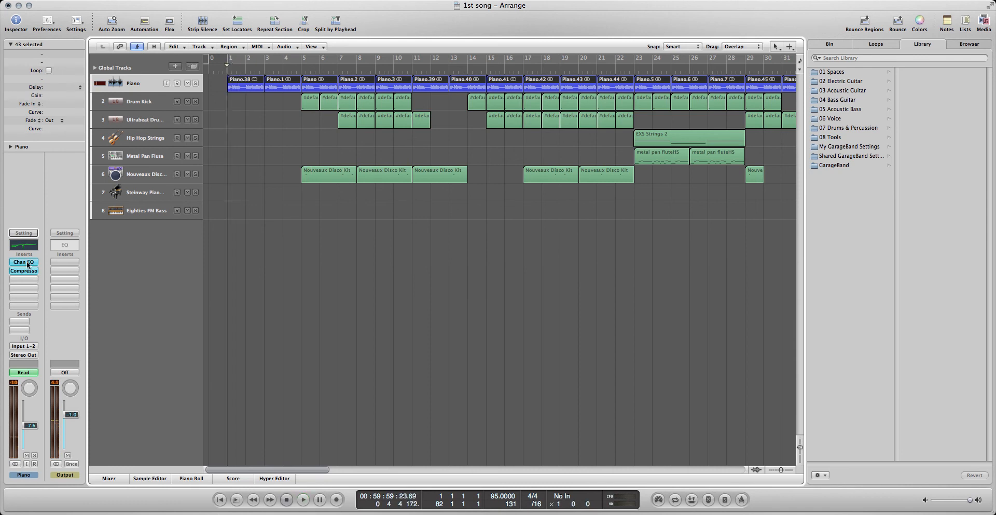
Try the Piano track's Compressor ahead of its Channel EQ, audition the result, and restore the original insert order
left_click_drag(24, 261, 22, 271)
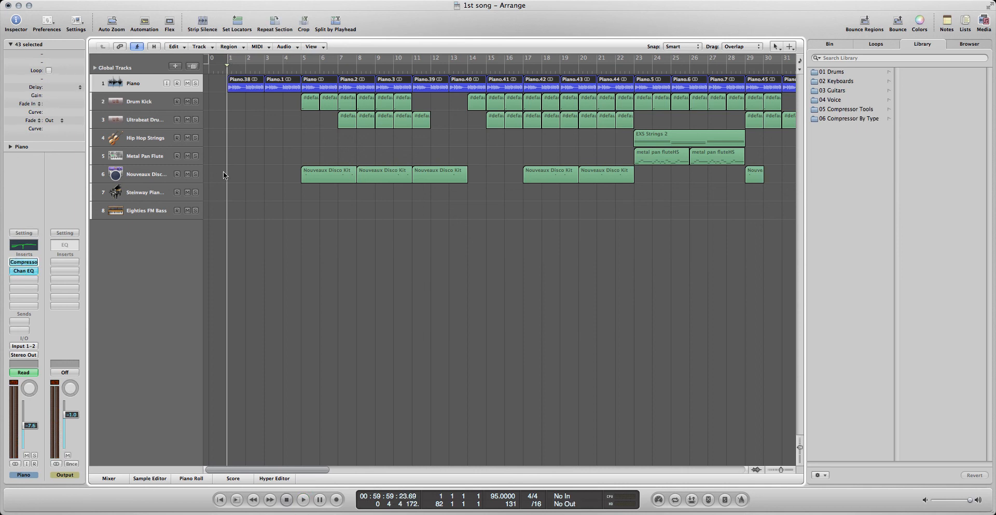
key("space")
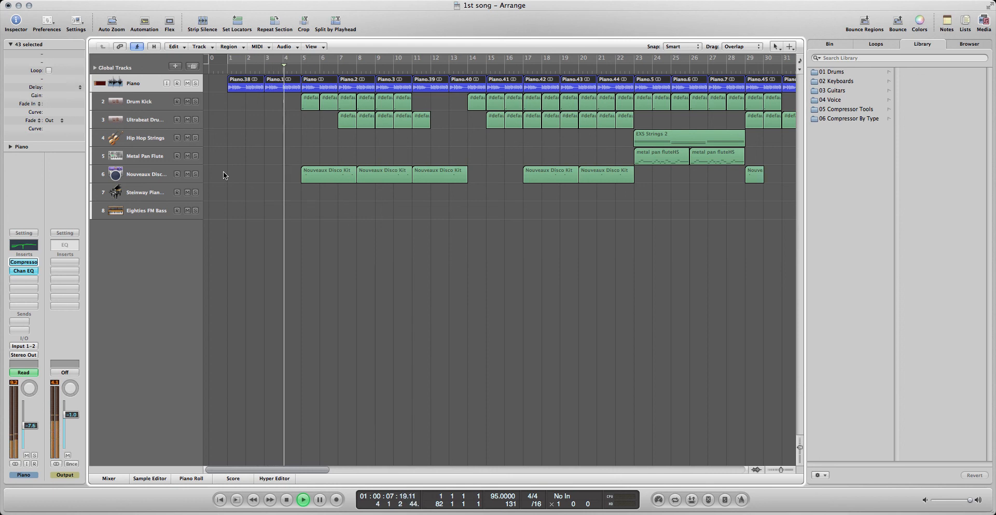
key("space")
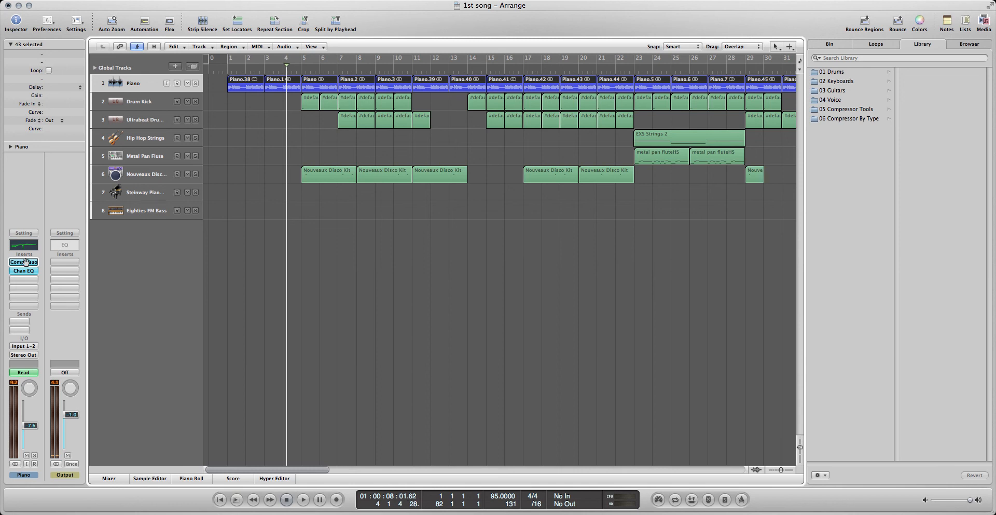
left_click_drag(24, 263, 26, 272)
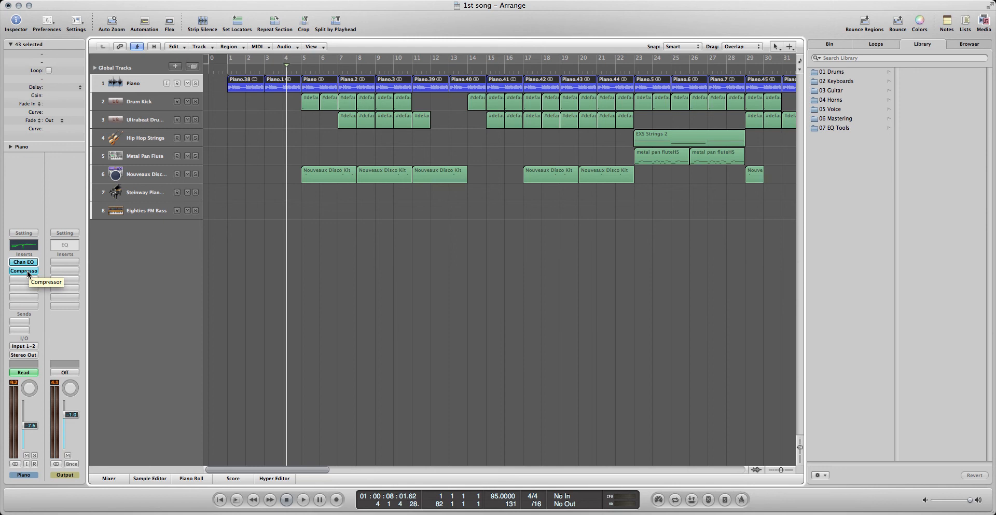
left_click(27, 269)
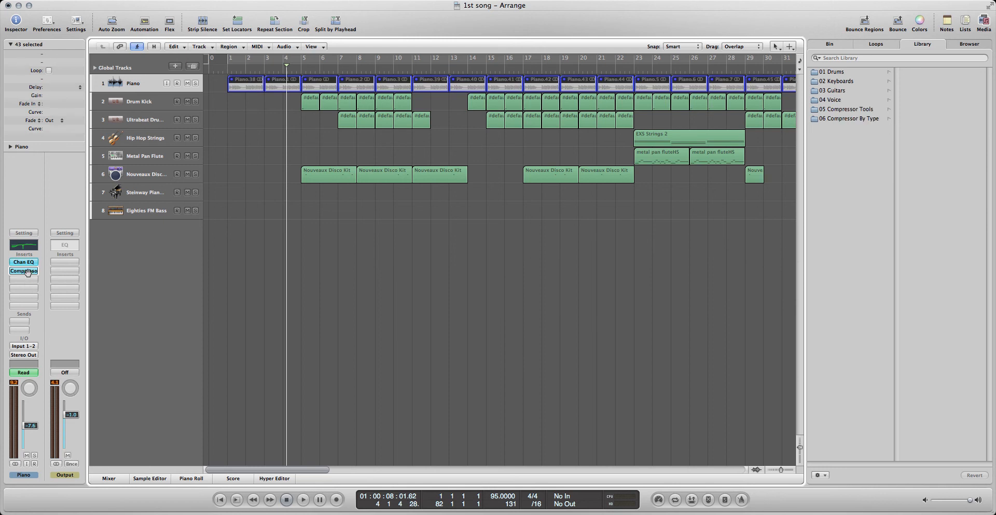
key("super+m")
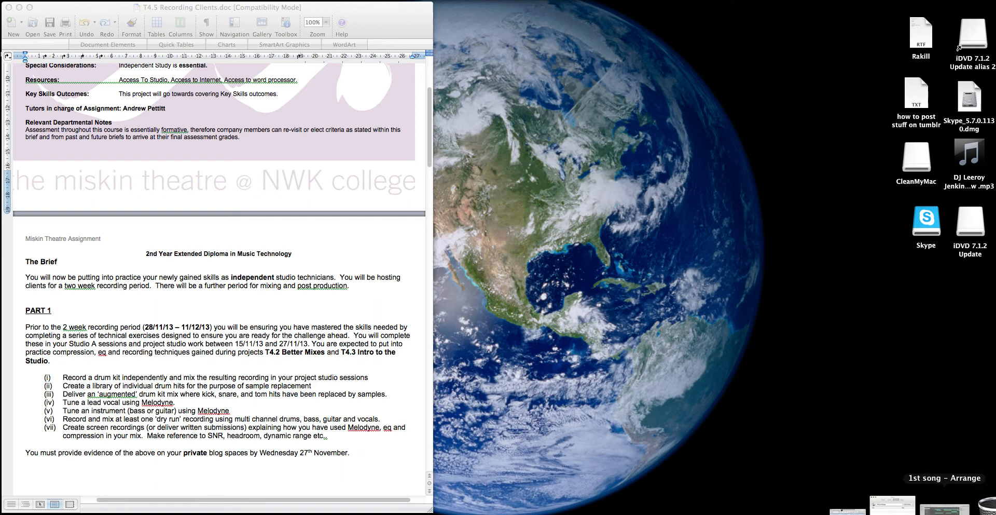
left_click(945, 506)
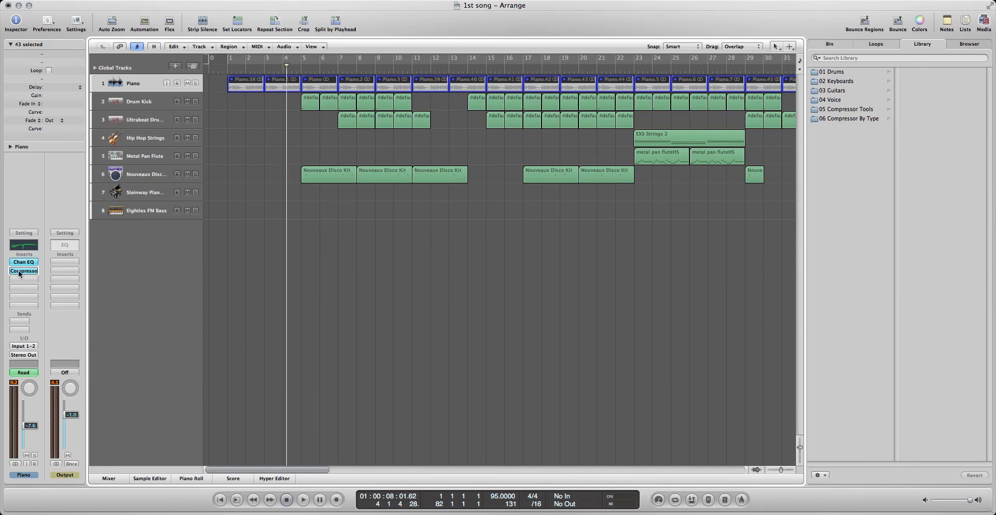
Bypass the Channel EQ and Compressor inserts on both the Piano and Drum Kick tracks
left_click(19, 272, "alt")
left_click(26, 262, "alt")
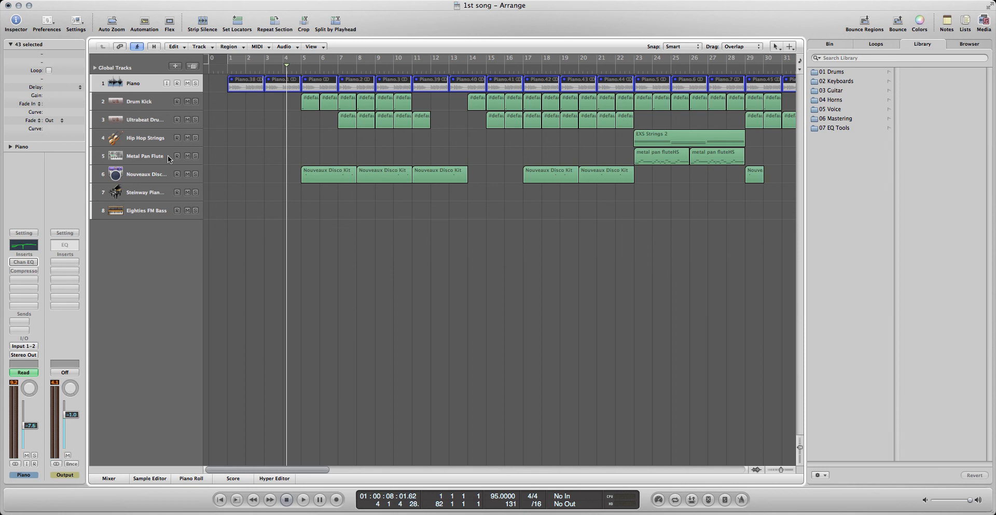
left_click(140, 101, "shift")
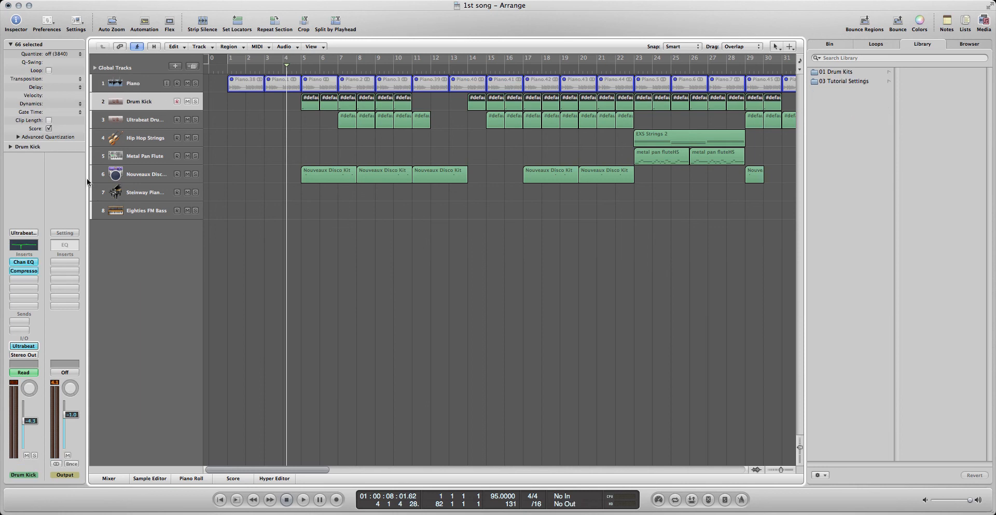
left_click(26, 262, "alt")
left_click(27, 271, "alt")
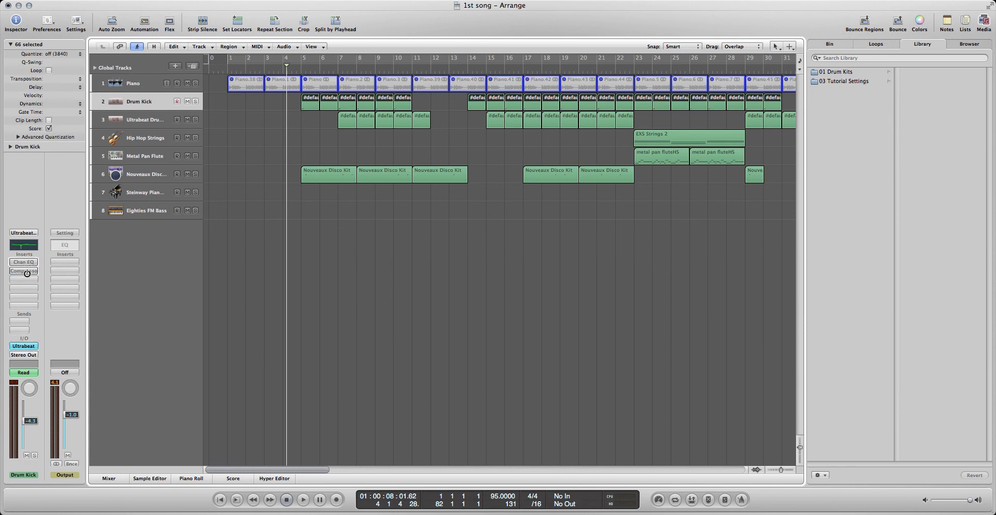
Bypass the Channel EQ and Compressor inserts on the Ultrabeat drum track
left_click(152, 120)
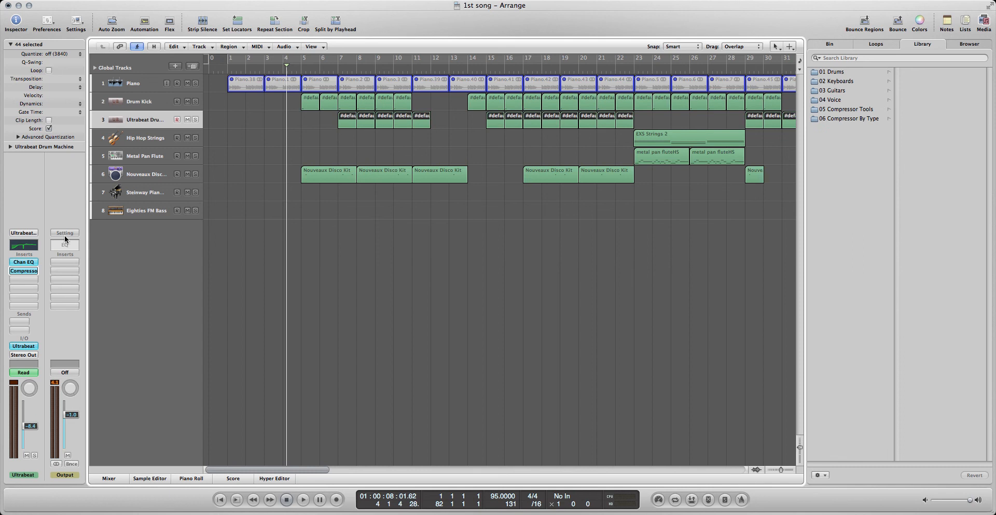
left_click(25, 262, "alt")
left_click(26, 271, "alt")
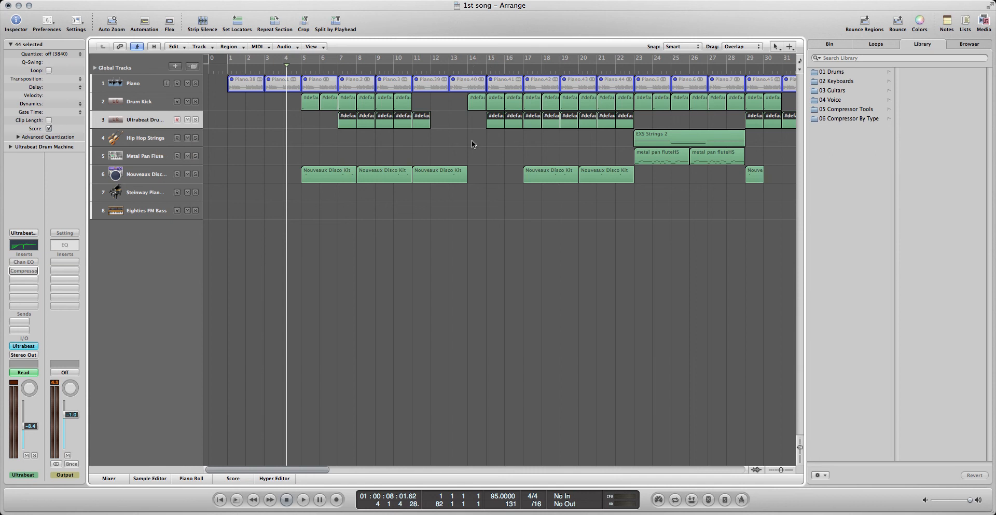
Bypass the Compressor insert on the Nouveaux Disco Kit track
left_click(153, 174)
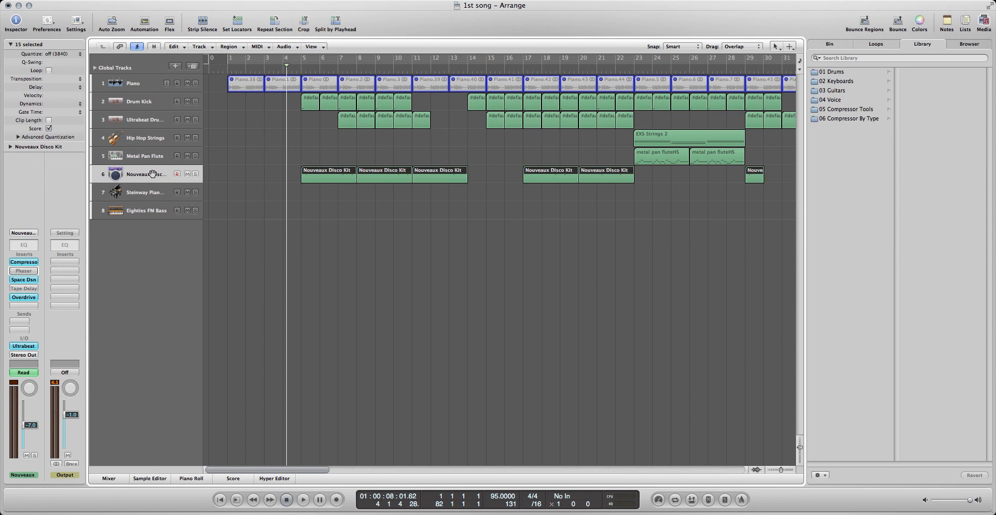
left_click(37, 270)
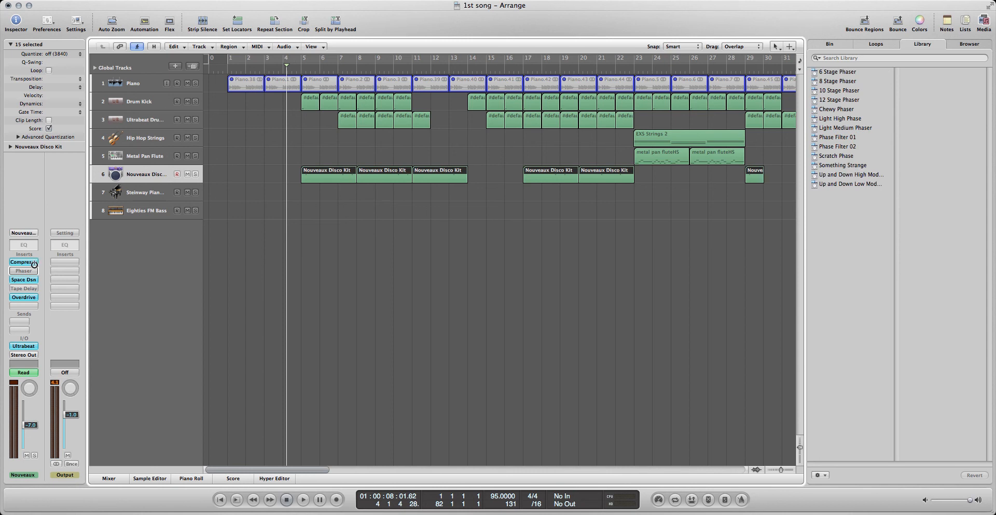
left_click(26, 260)
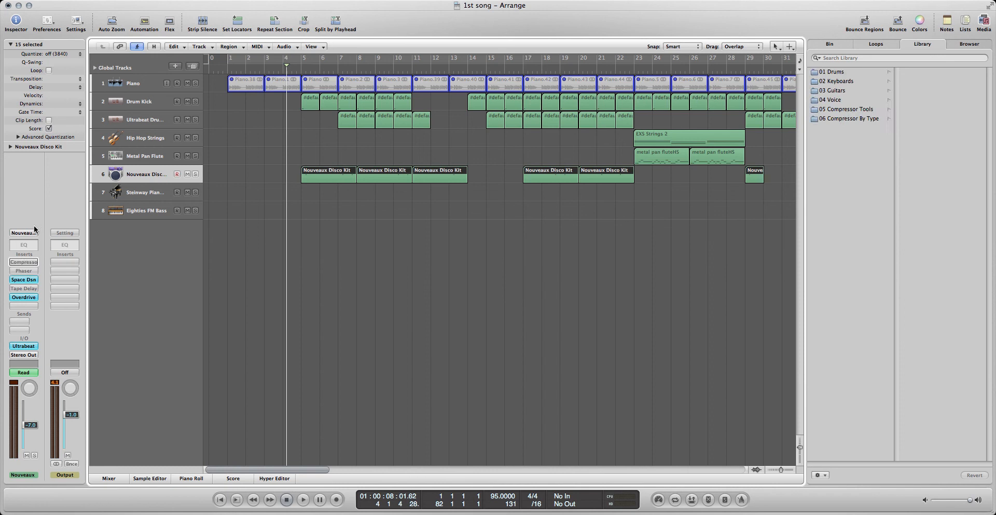
Check the Piano track with a short playback, then unmute its regions and deselect them
left_click(144, 85)
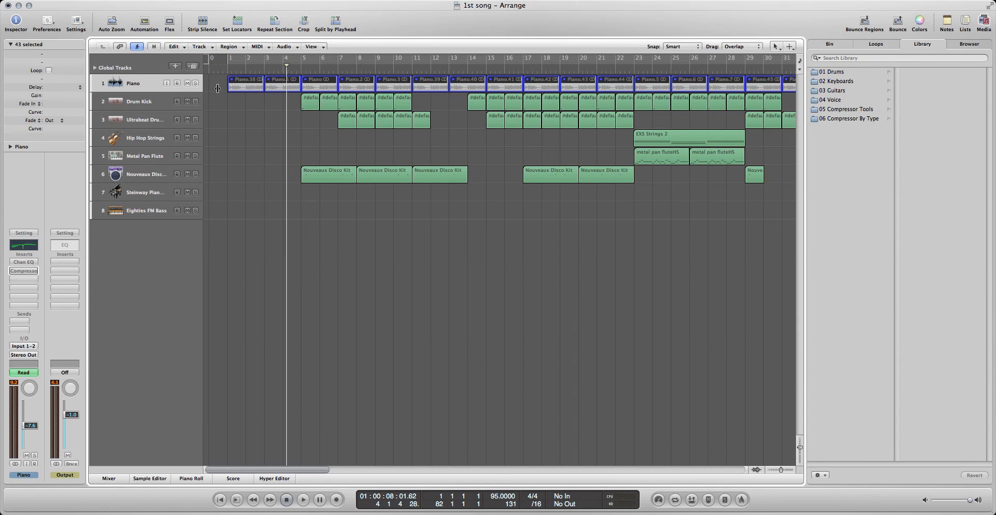
key("space")
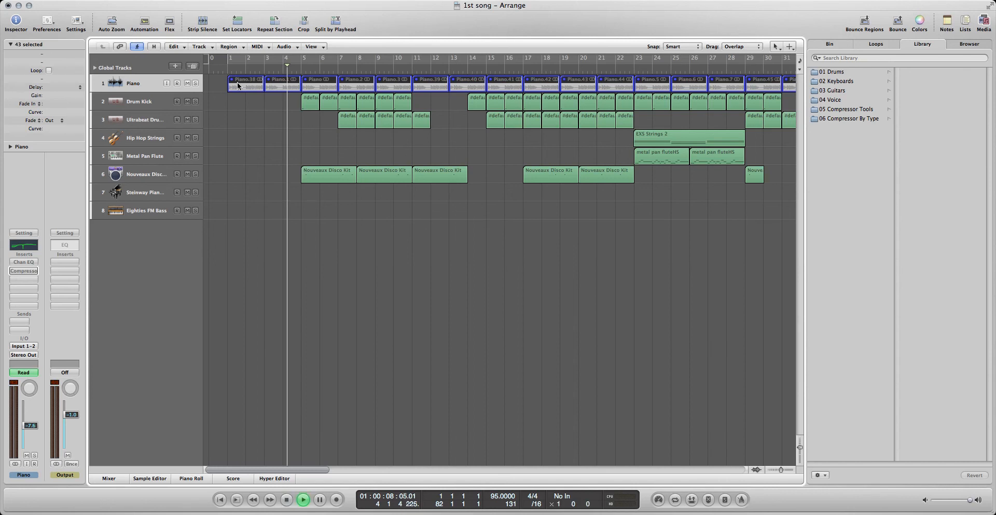
key("space")
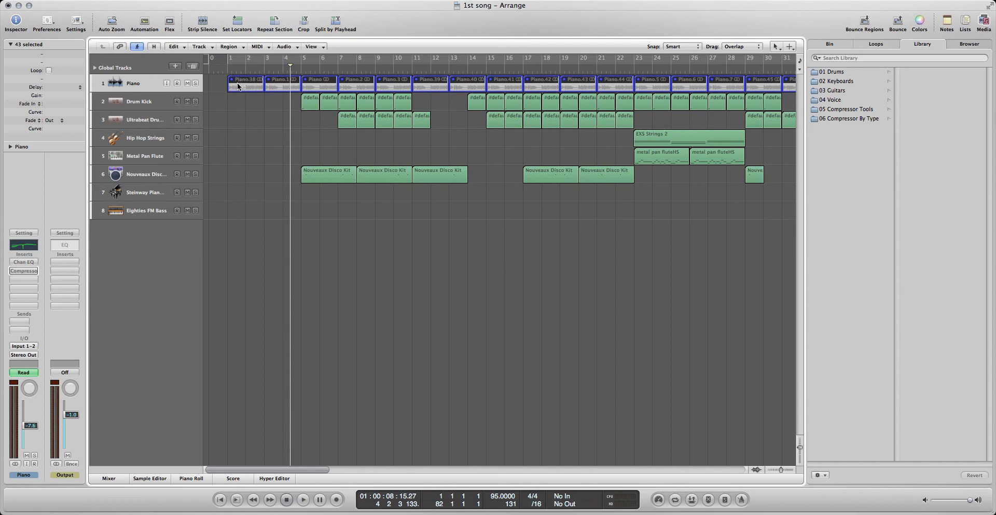
left_click(237, 86)
left_click(226, 126)
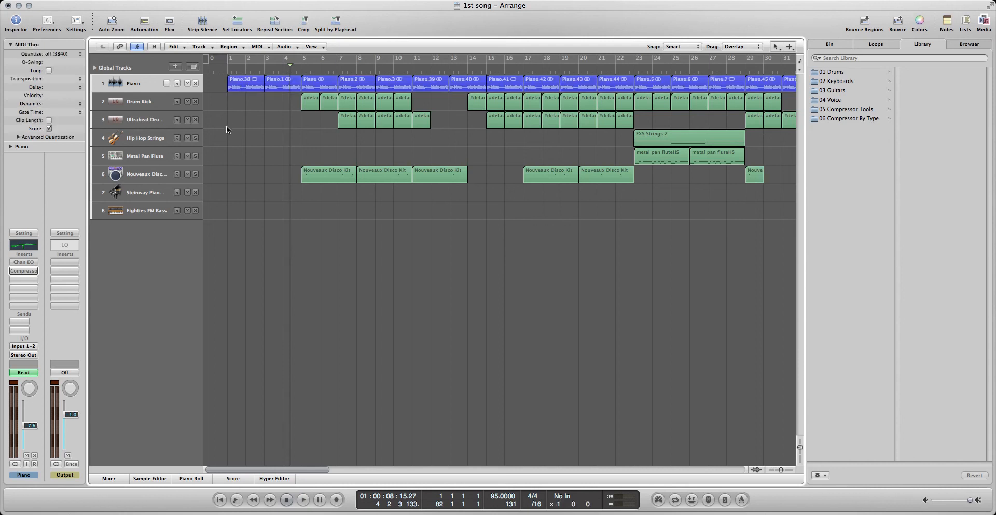
Play the arrangement from bar 1 to bar 14 at a higher volume with the inserts bypassed, and return to bar 1
left_click(229, 73)
key("space")
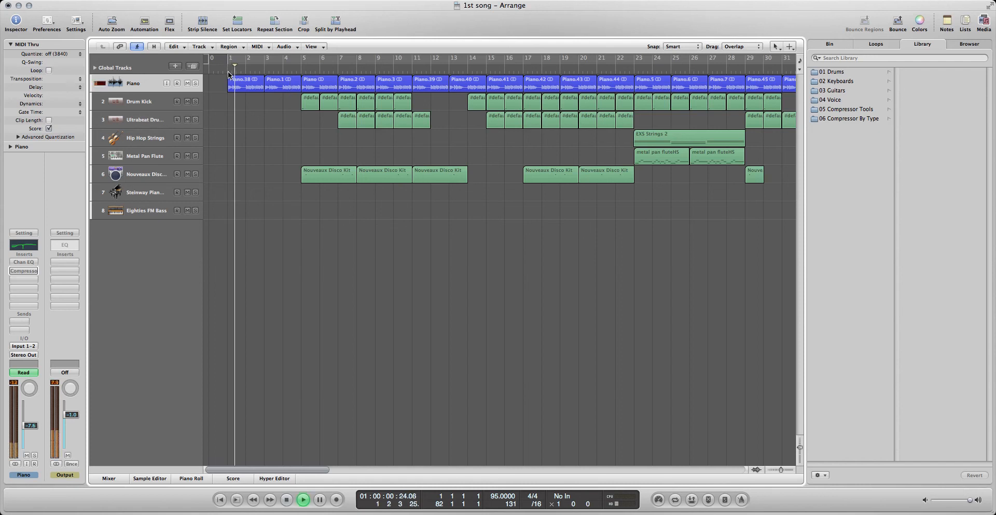
key("XF86AudioRaiseVolume")
key("XF86AudioRaiseVolume")
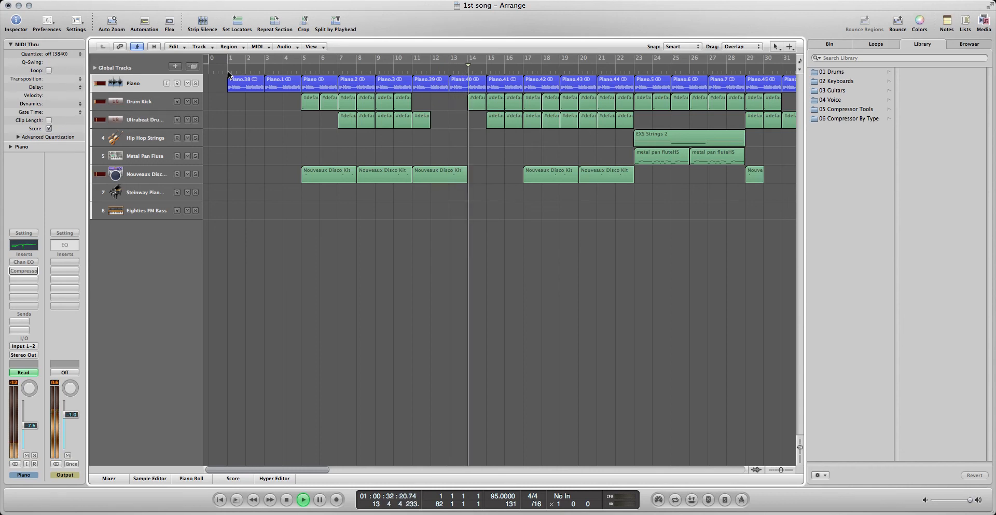
key("space")
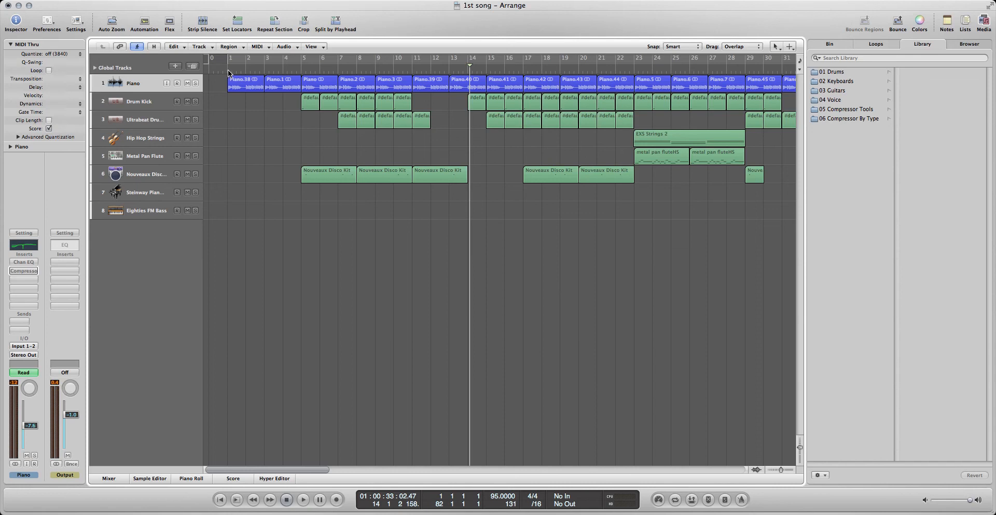
left_click(229, 72)
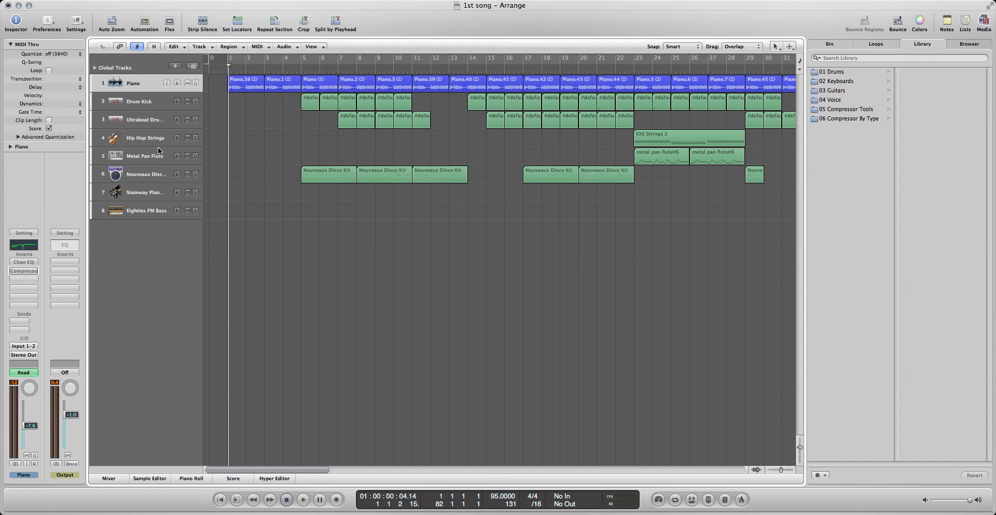
Open the Piano track's Channel EQ and change the narrow 470 Hz cut to a +24.0 dB boost at 475 Hz with Q 100
double_click(27, 242)
left_click_drag(185, 34, 413, 197)
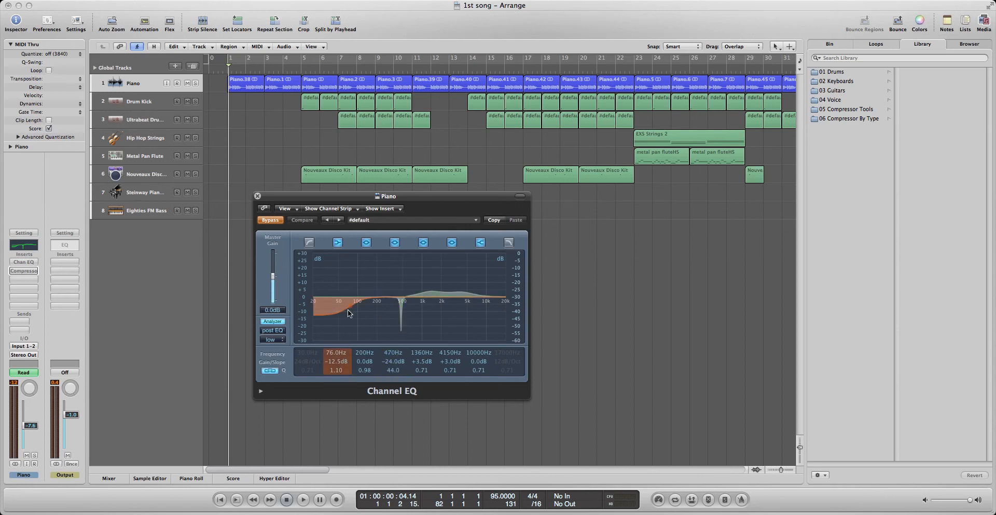
left_click_drag(402, 310, 402, 330)
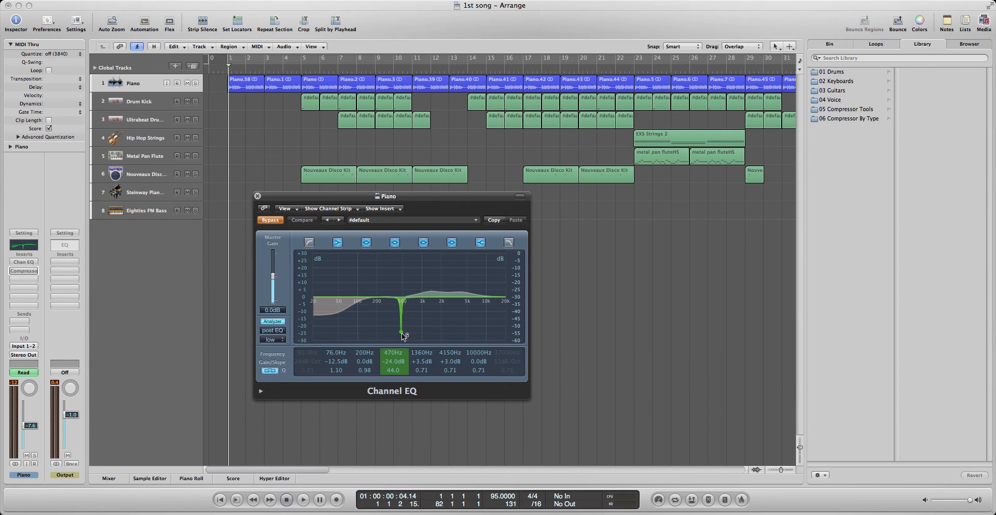
left_click_drag(401, 332, 401, 319)
left_click_drag(401, 323, 407, 270)
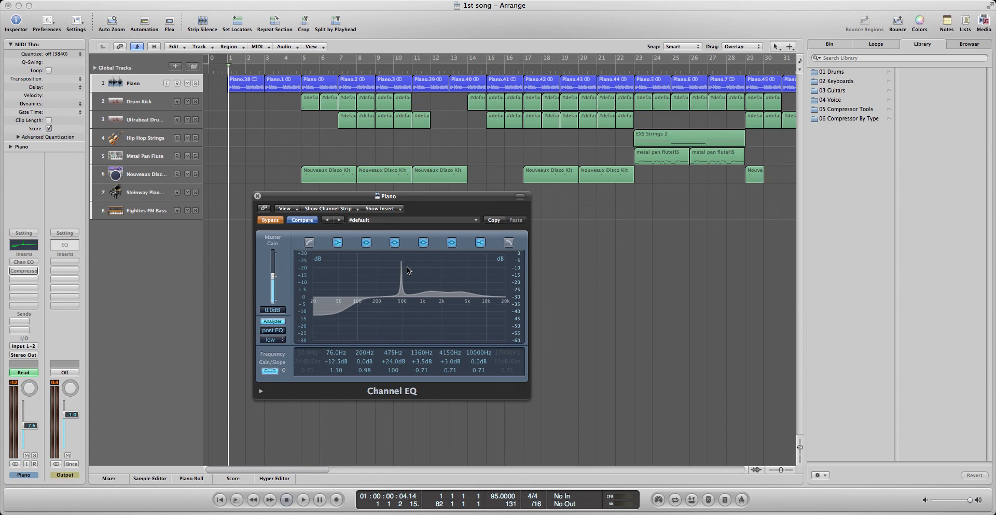
Re-enable the Piano track's Channel EQ and play the opening bars to audition the narrow boost
left_click(26, 262)
key("space")
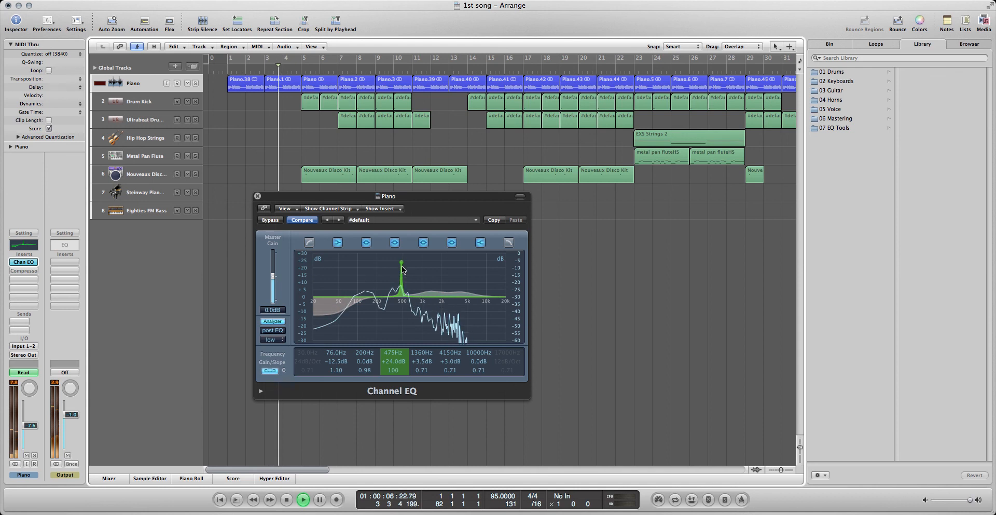
key("space")
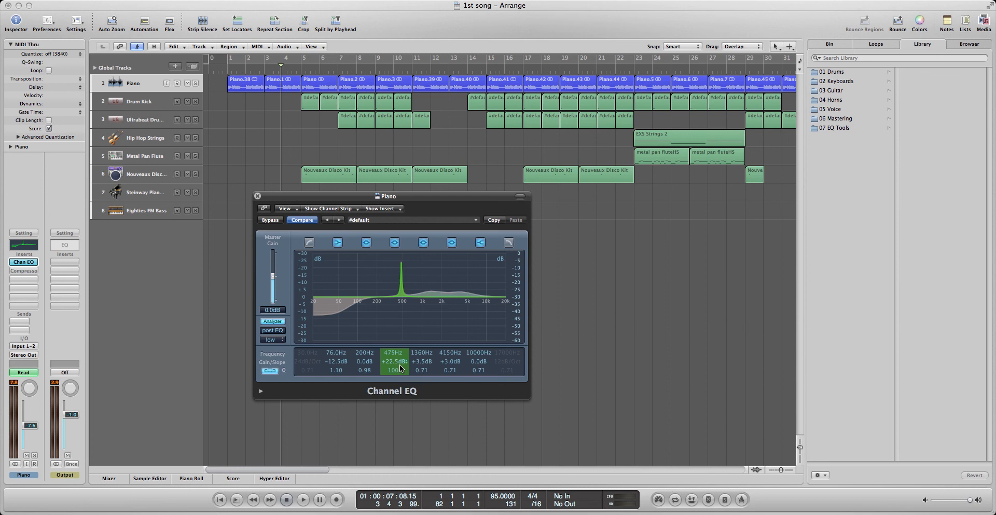
Sweep the Piano Channel EQ's narrow boost during playback and set that band to a -24.0 dB cut at 485 Hz, Q 100
left_click_drag(399, 364, 397, 438)
left_click_drag(402, 342, 404, 260)
left_click_drag(397, 378, 395, 355)
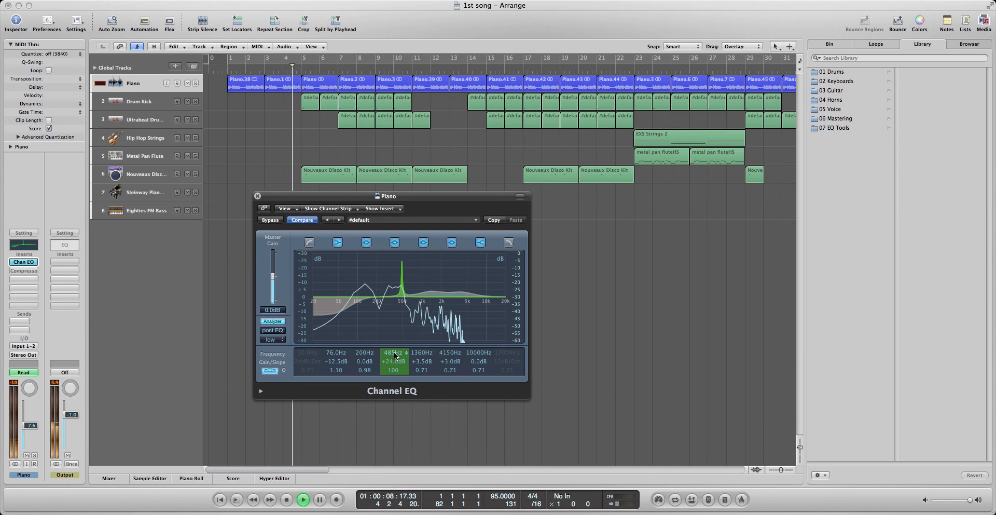
left_click_drag(396, 380, 394, 444)
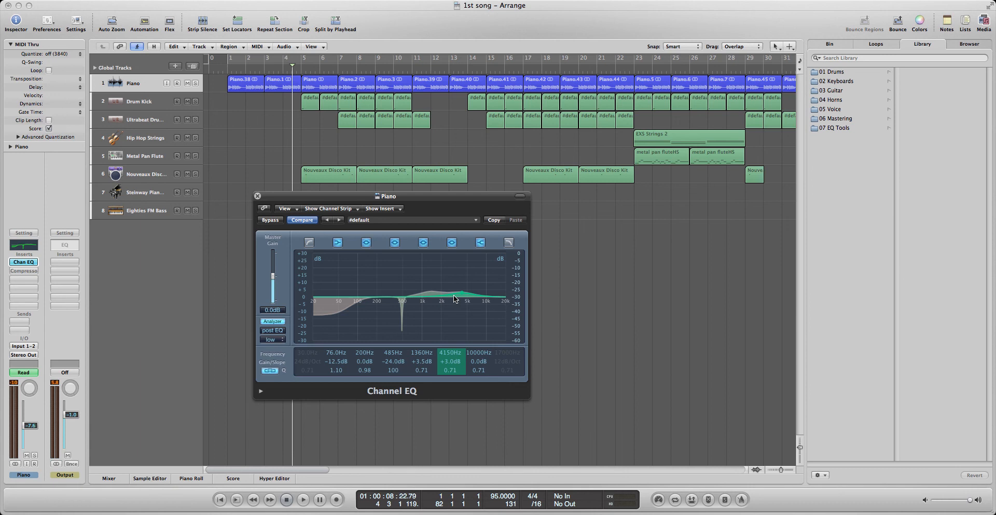
Return to bar 1, set a cycle region from bar 1 to bar 3, and start looped playback
left_click(227, 69)
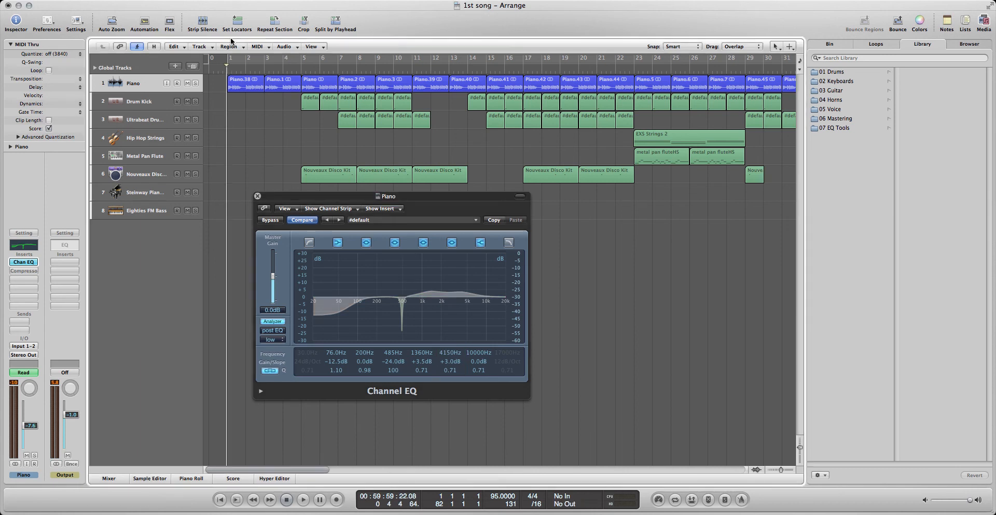
left_click(243, 60)
left_click_drag(244, 60, 287, 61)
left_click_drag(212, 60, 266, 57)
key("space")
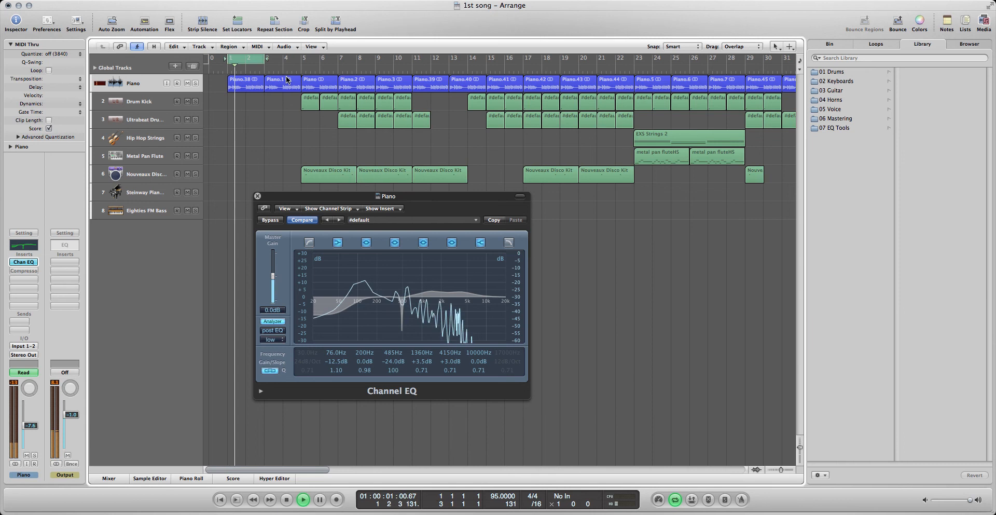
Compare the looped piano with its Channel EQ bypassed and active, leave the EQ active, and review its curve before closing it
left_click(270, 220)
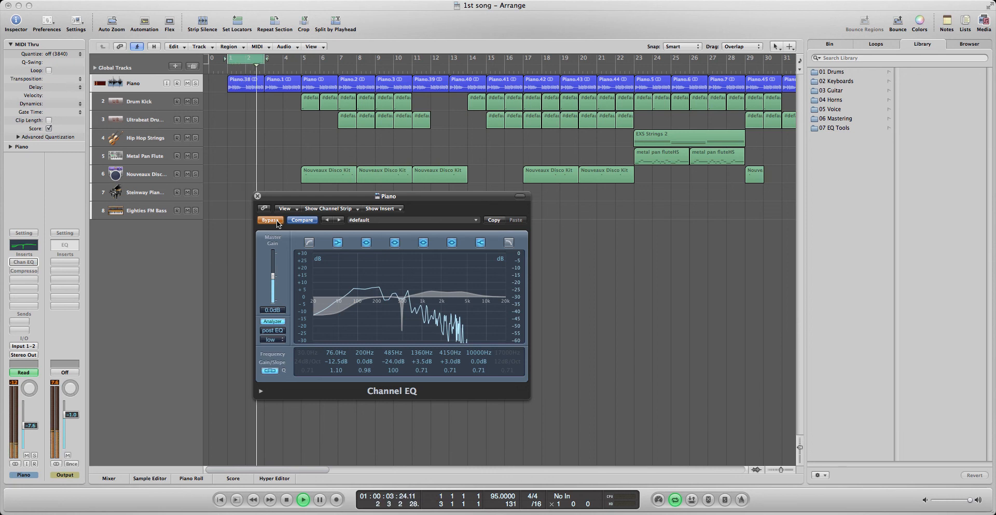
left_click(270, 220)
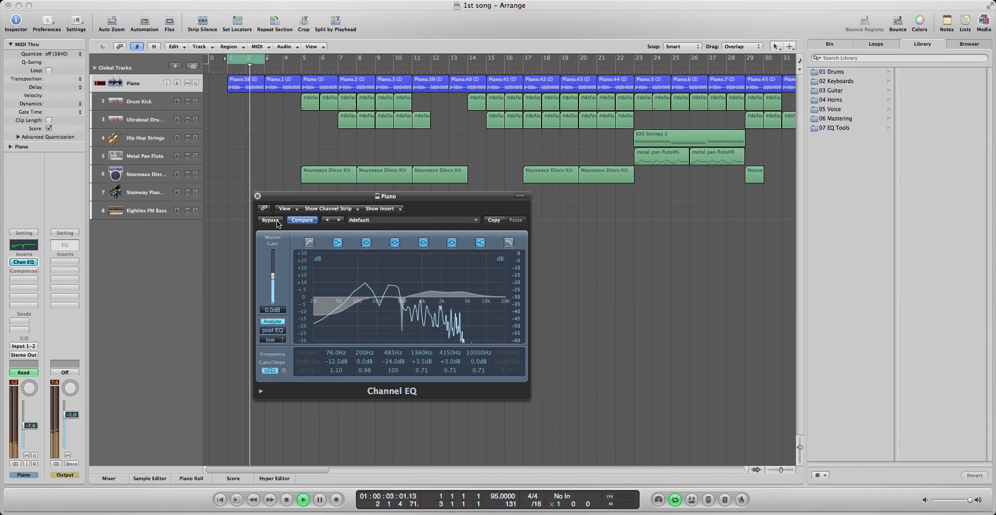
left_click(278, 221)
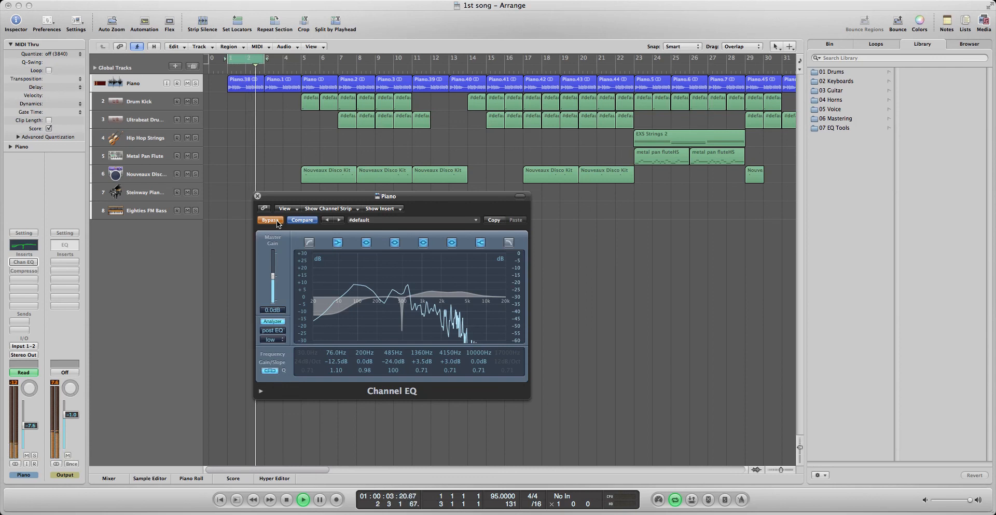
left_click(278, 221)
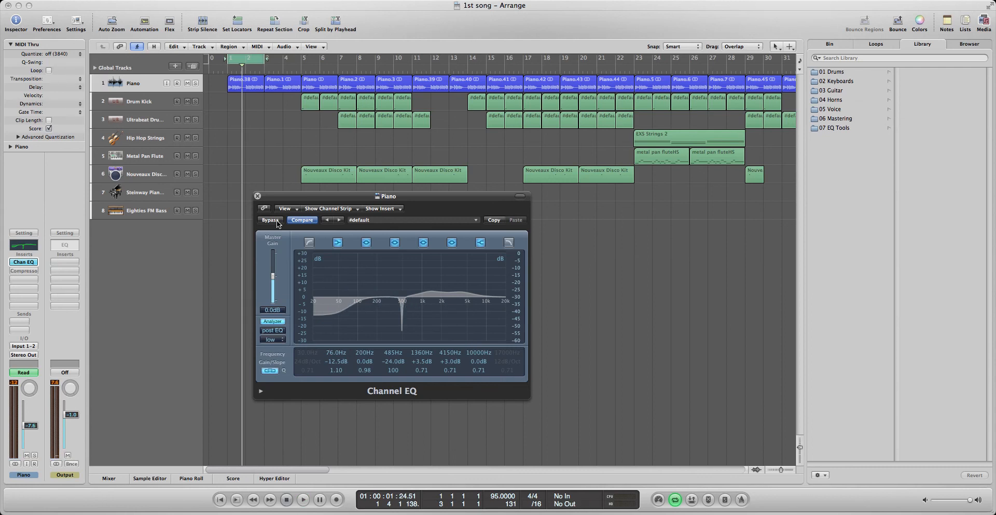
left_click(258, 196)
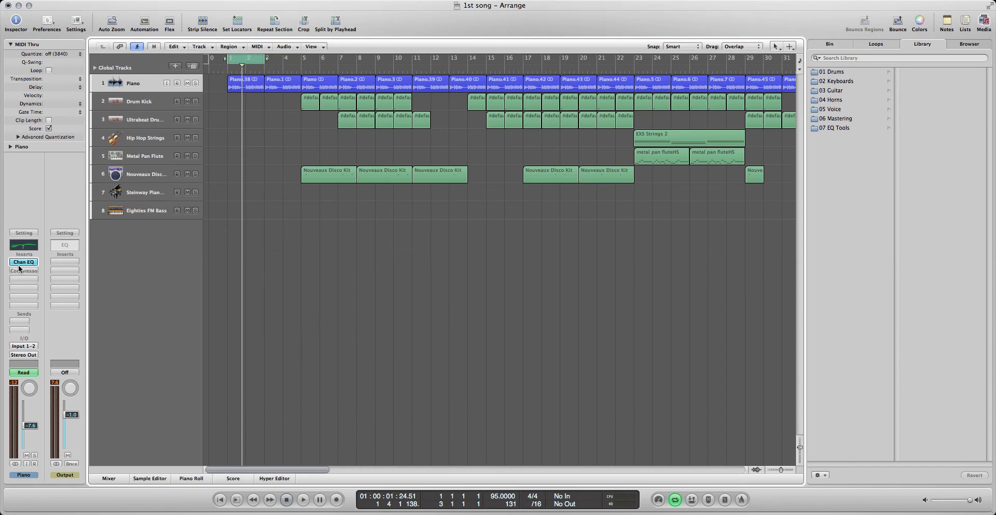
double_click(24, 245)
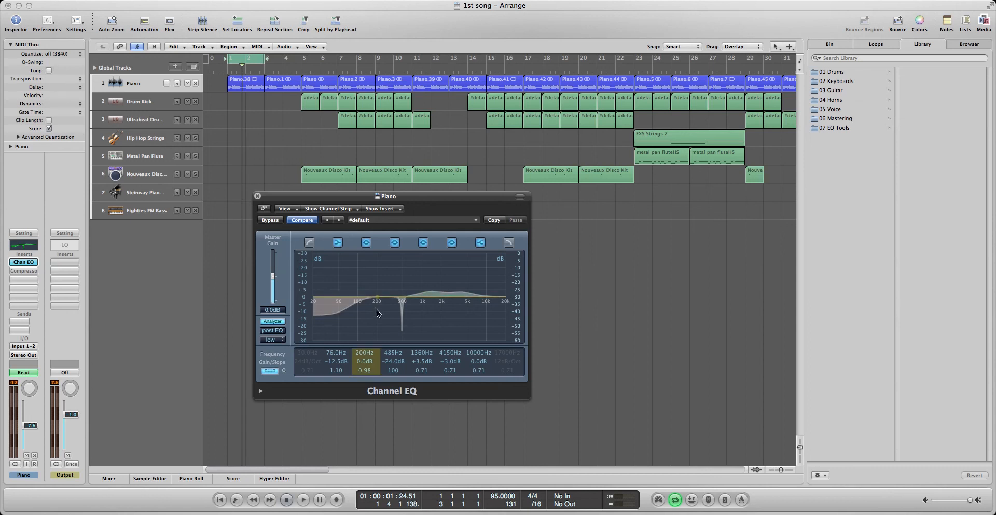
left_click(257, 196)
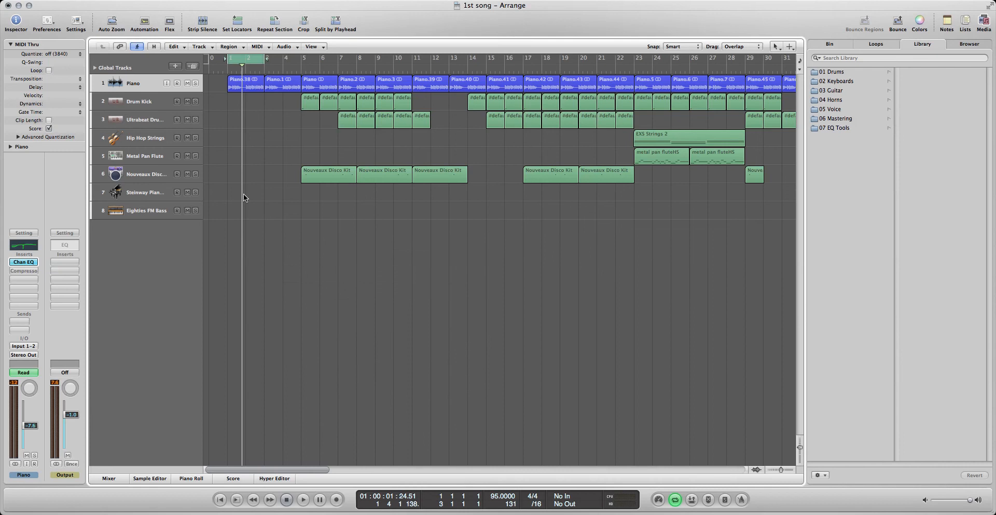
Re-enable the Piano track's Compressor and play the looped section
left_click(25, 269)
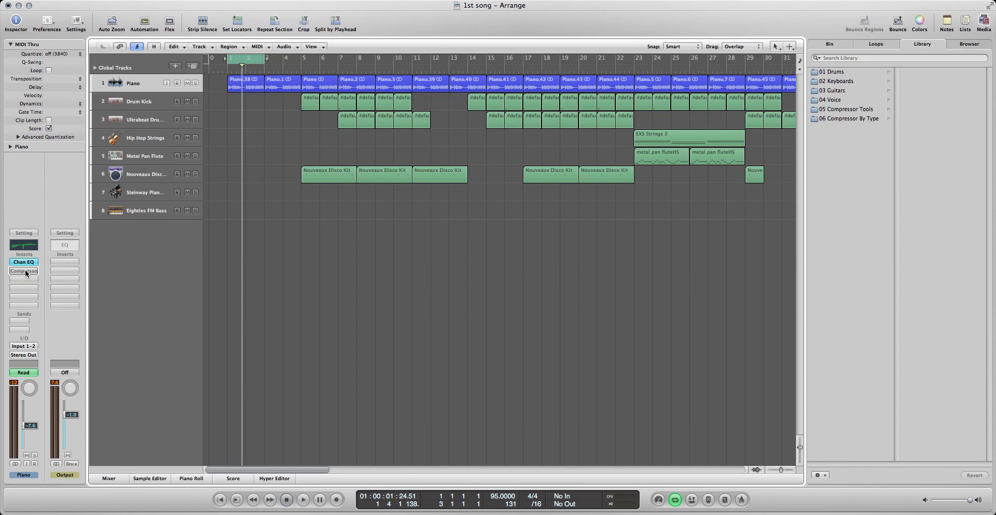
left_click(25, 270)
key("space")
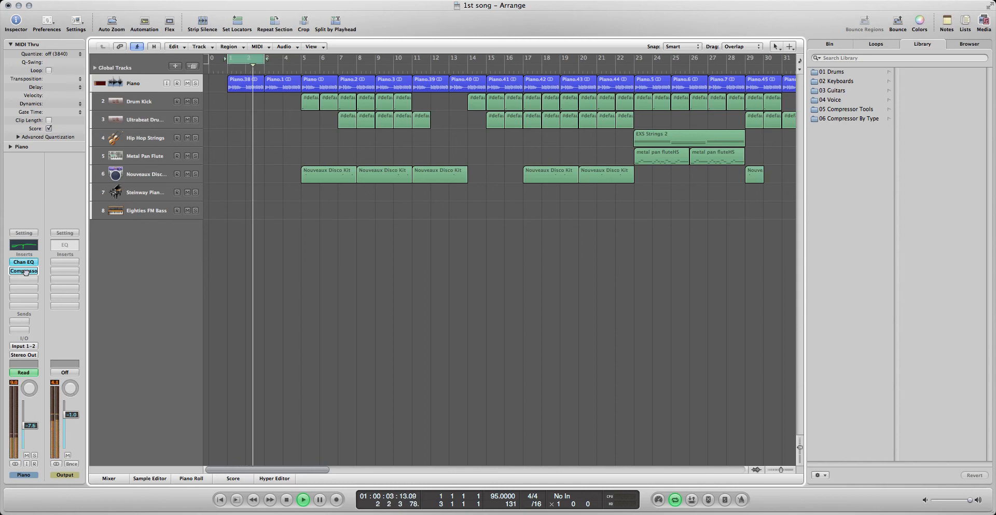
Try the Compressor ahead of the Channel EQ in the Piano track's inserts, stop playback, and restore the original order
left_click_drag(25, 270, 26, 263)
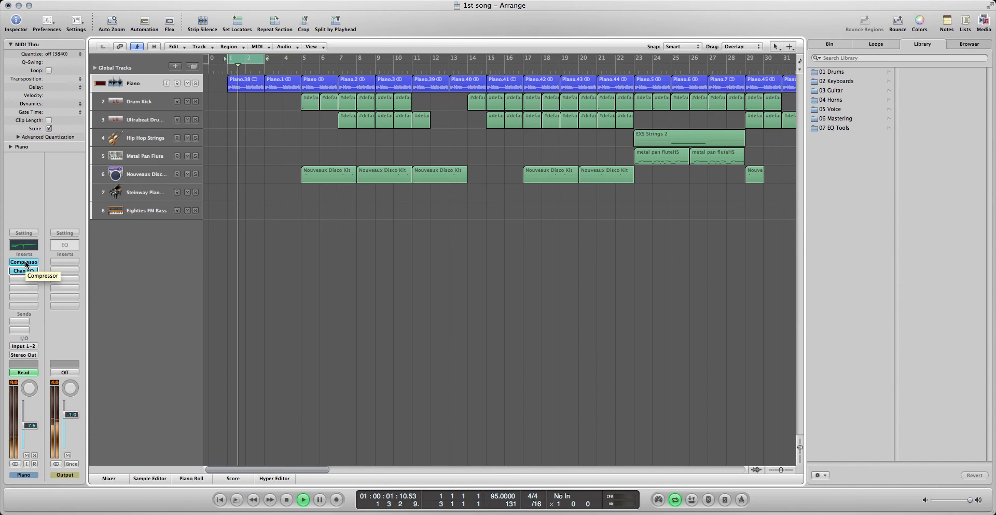
key("space")
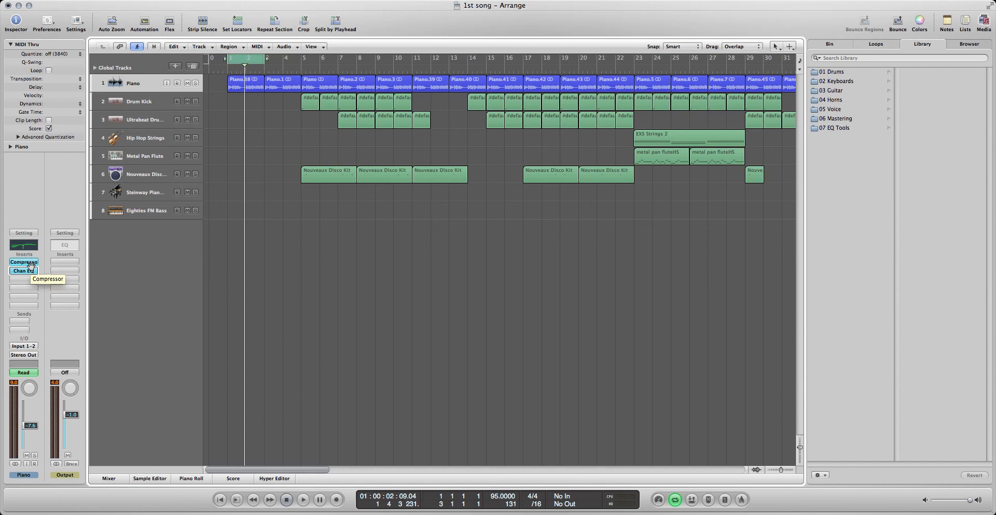
left_click_drag(30, 263, 31, 276)
Open the Piano track's Compressor, compare the loop with it bypassed and active, and close it with the effect active
left_click(22, 272)
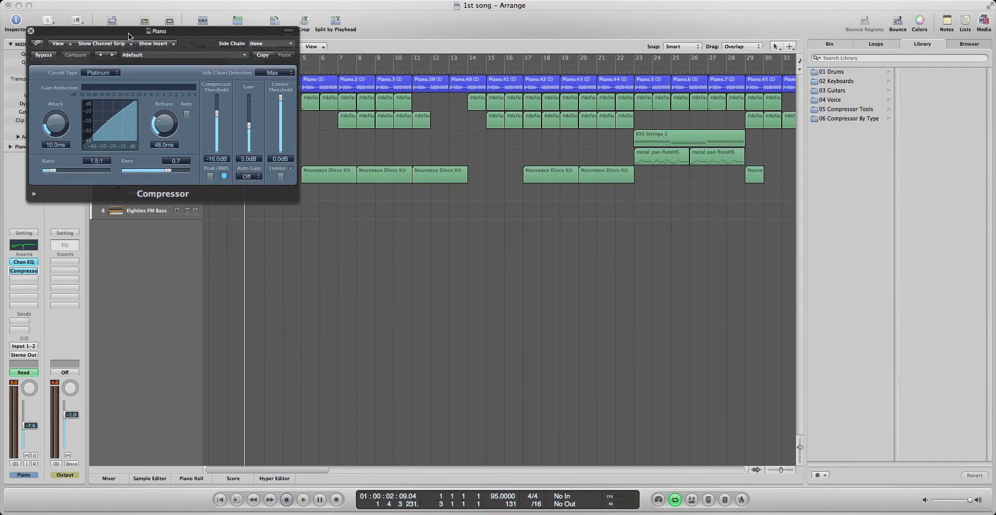
left_click_drag(130, 33, 237, 184)
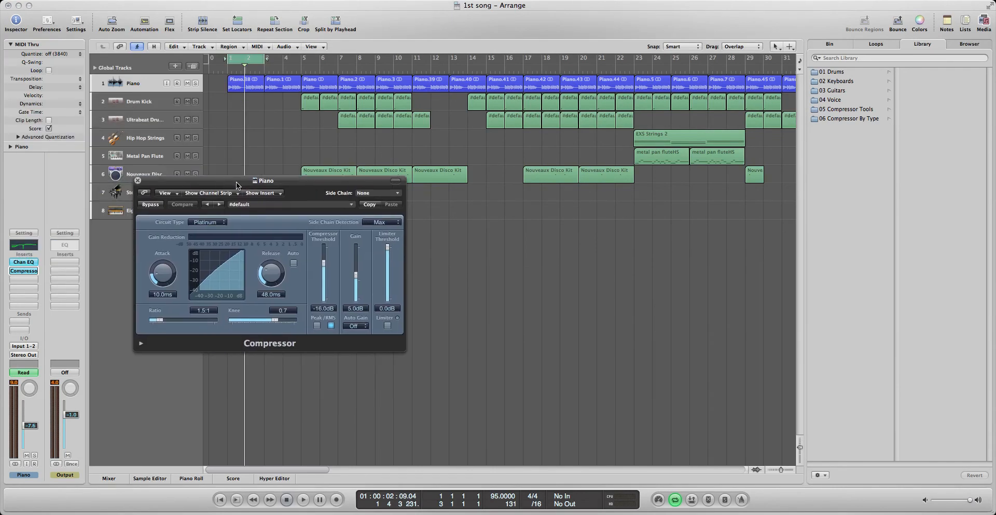
key("space")
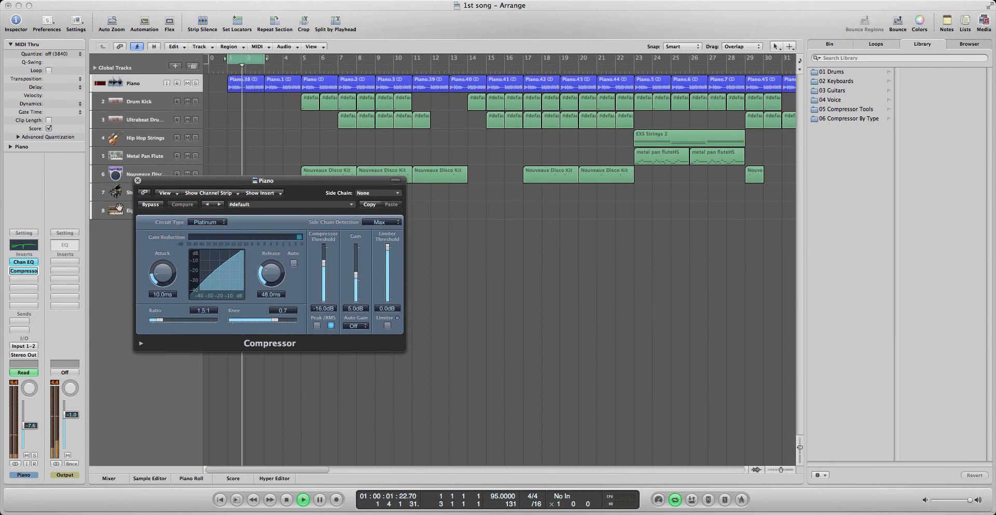
left_click(151, 205)
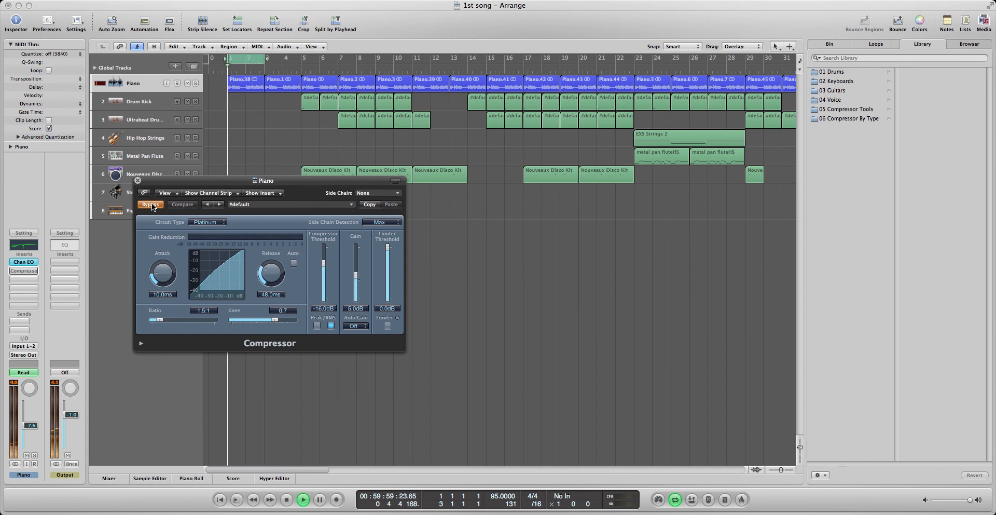
left_click(151, 205)
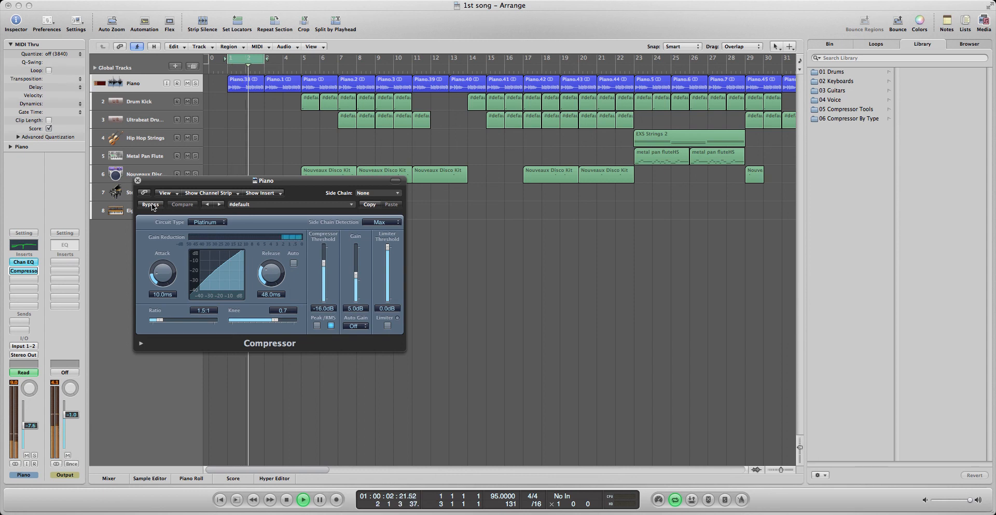
left_click(150, 204)
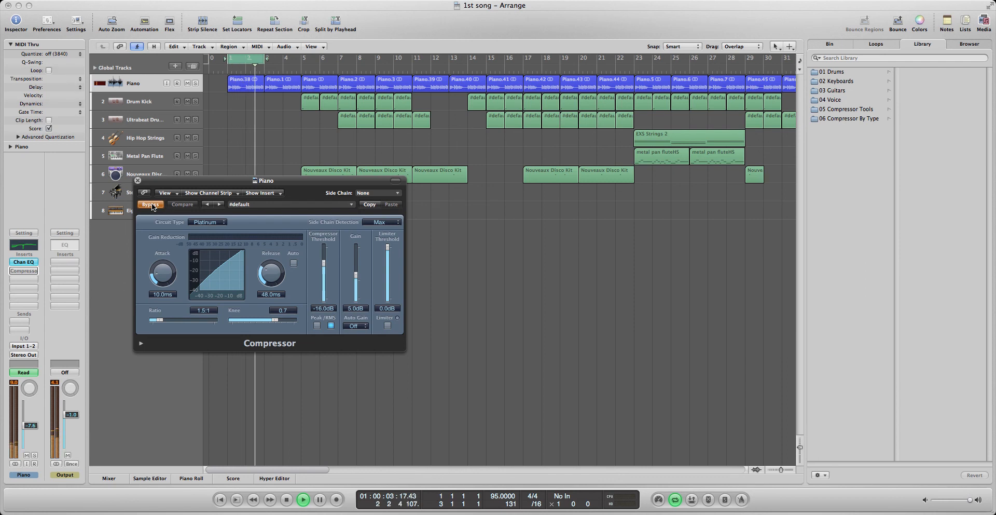
key("space")
left_click(151, 204)
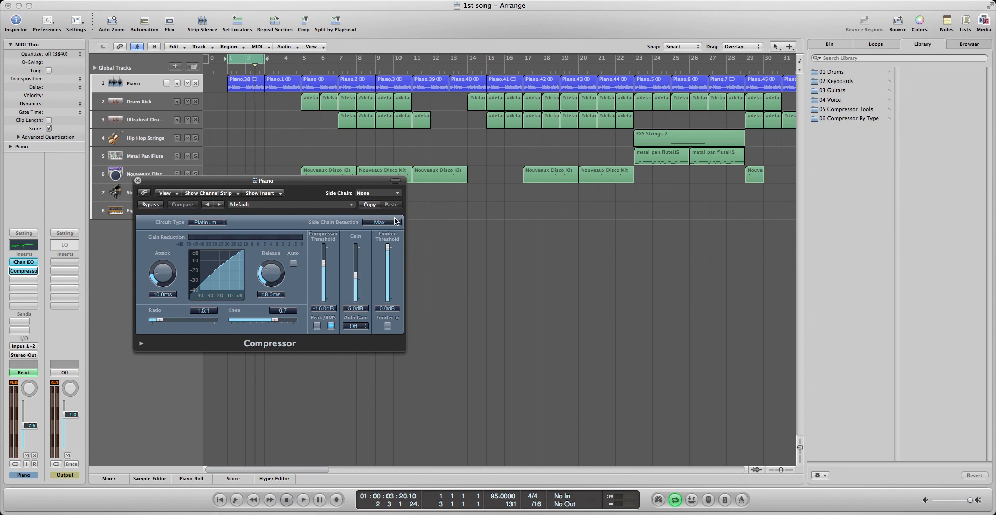
left_click(138, 180)
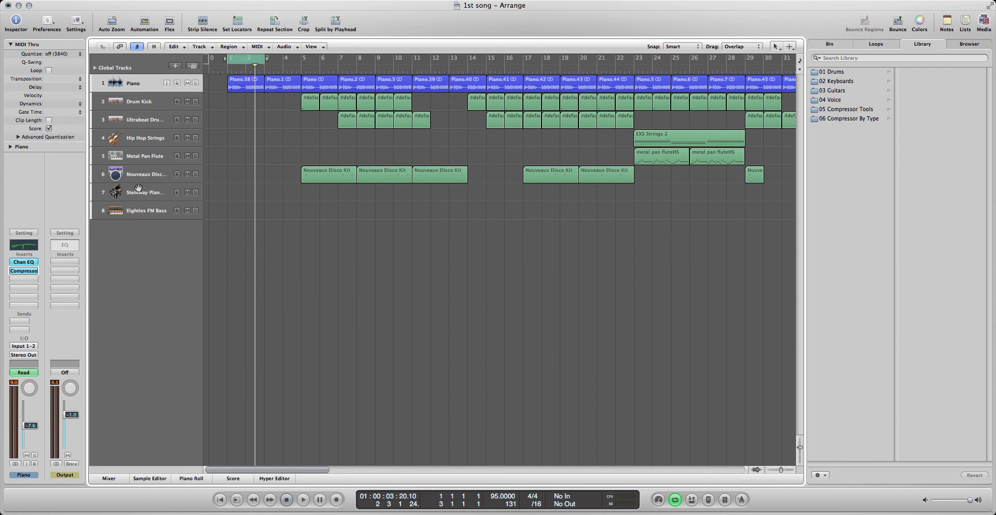
Delete the Steinway Piano Studio track above the playable area of the Eighties FM Bass track
left_click(141, 212)
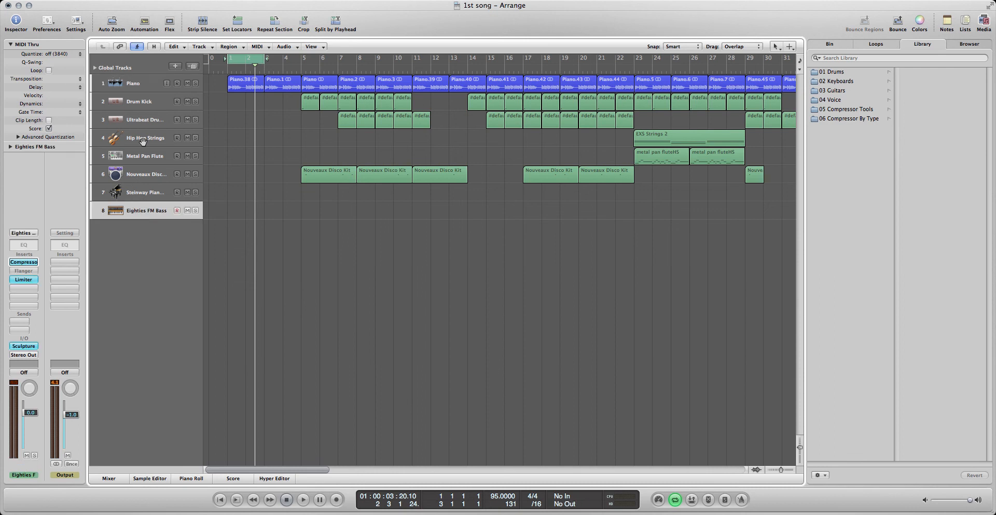
left_click(145, 192)
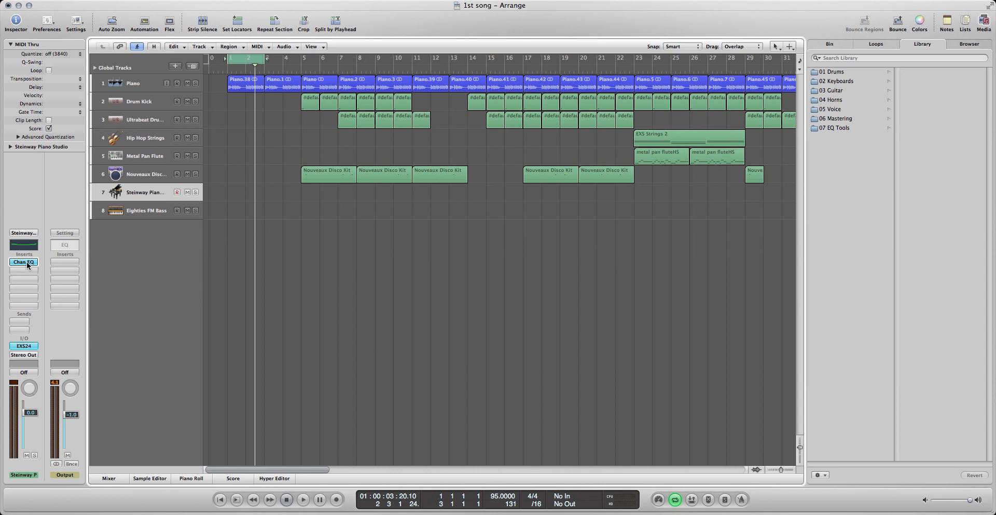
key("super+BackSpace")
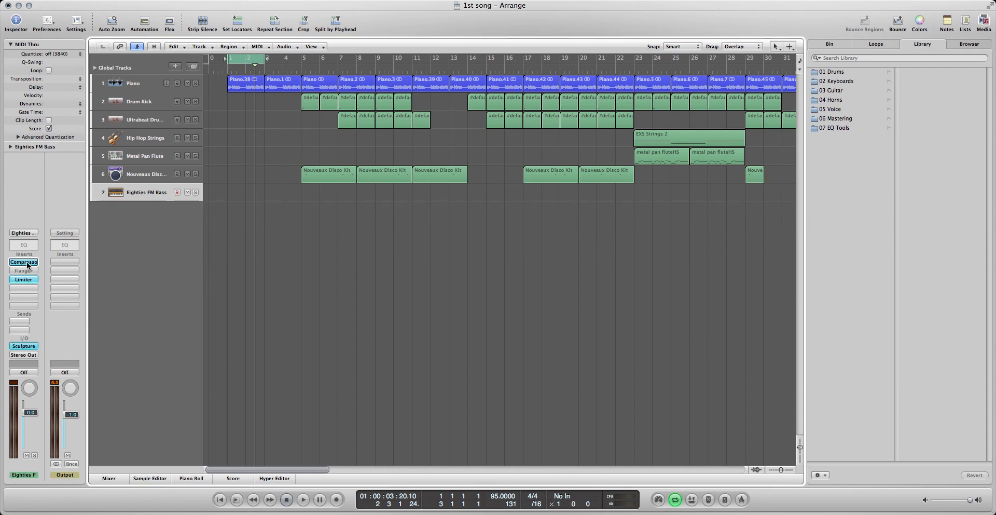
Create a new software instrument track and load the Steinway Piano Studio preset from Acoustic Pianos
left_click(177, 68)
left_click(567, 98)
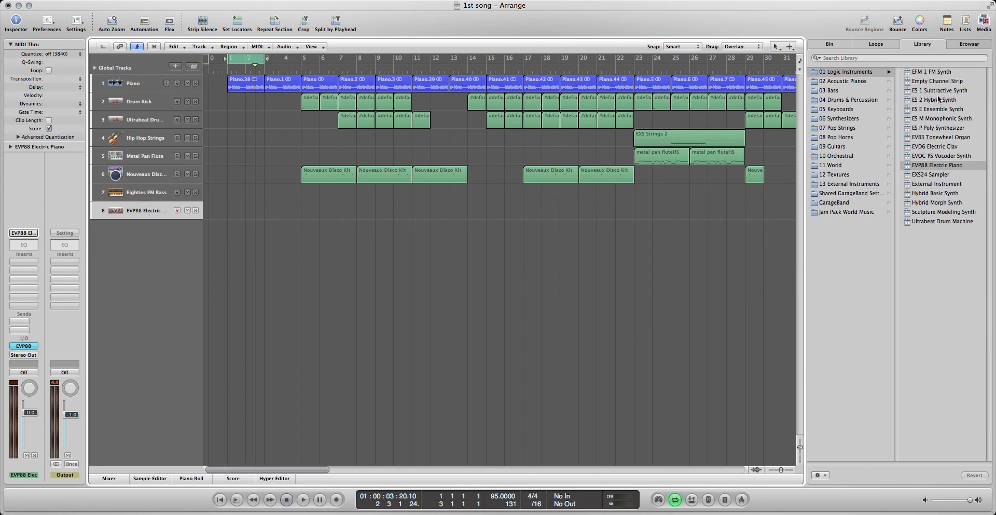
left_click(851, 81)
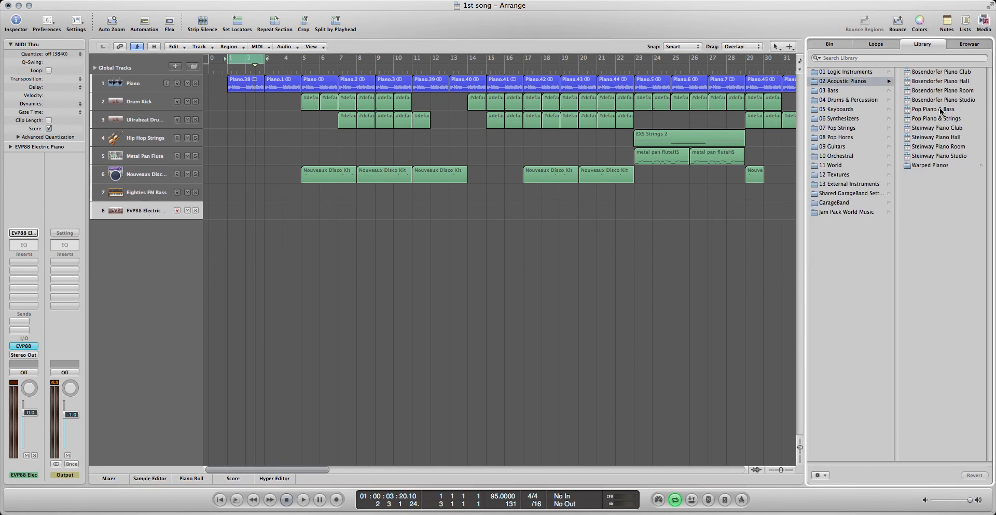
left_click(941, 155)
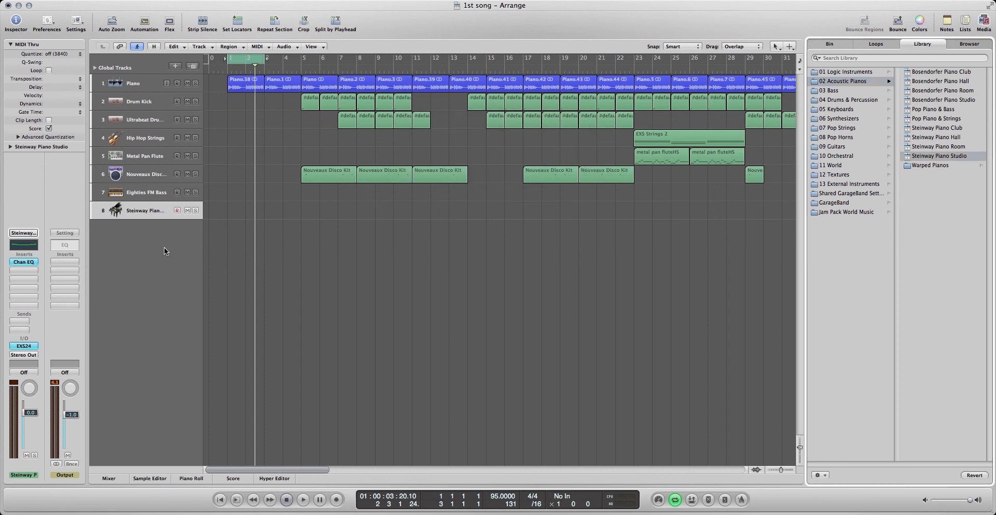
Bypass the Steinway track's Channel EQ, insert a stereo Compressor below it, and move its window clear of the track list
left_click(23, 262)
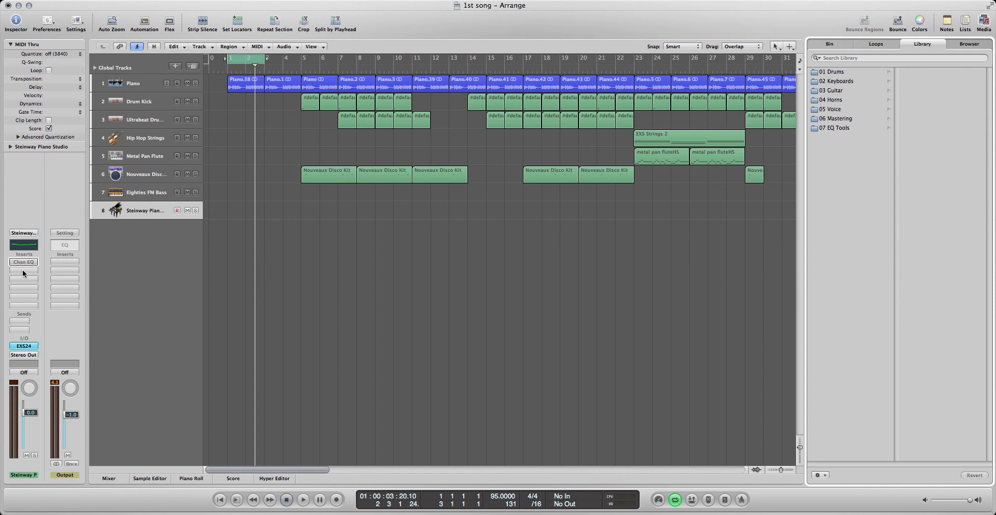
left_click(23, 270)
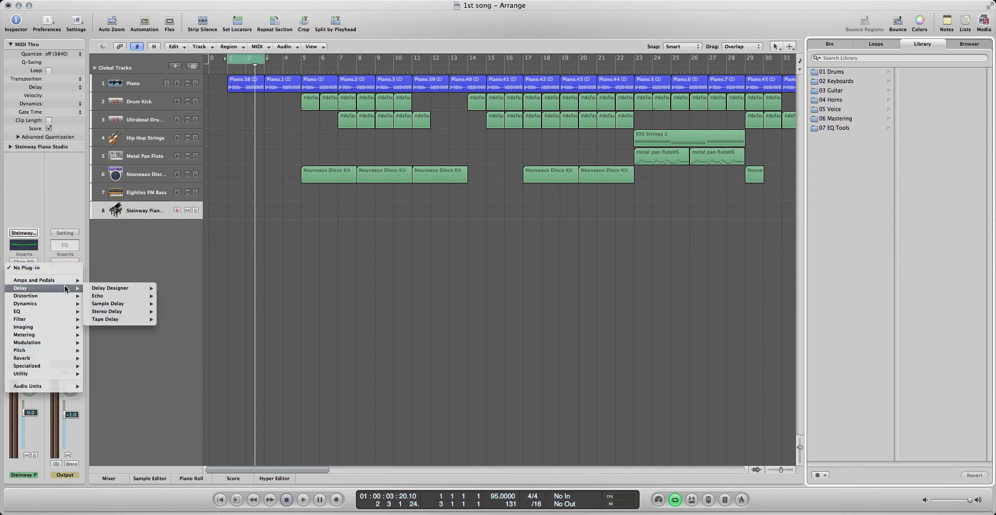
mouse_move(61, 297)
mouse_move(122, 313)
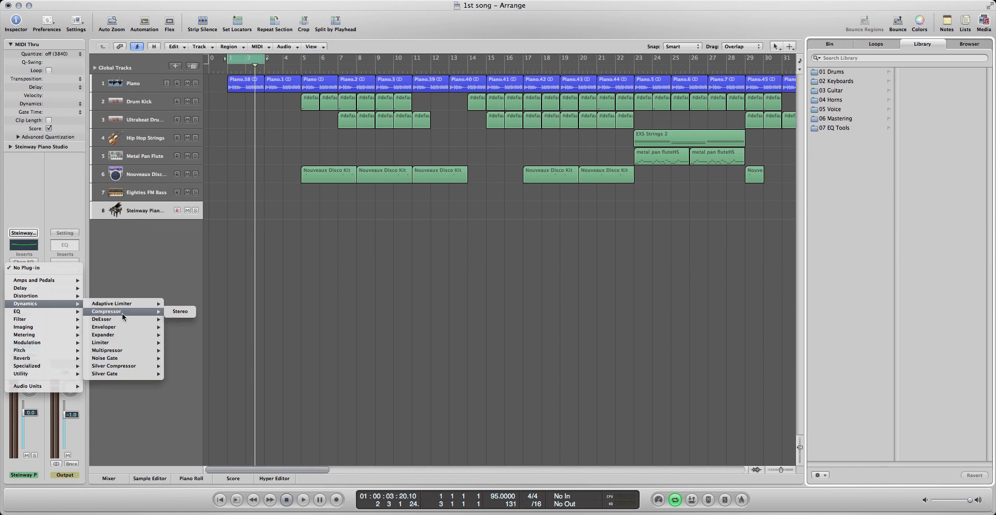
left_click(177, 312)
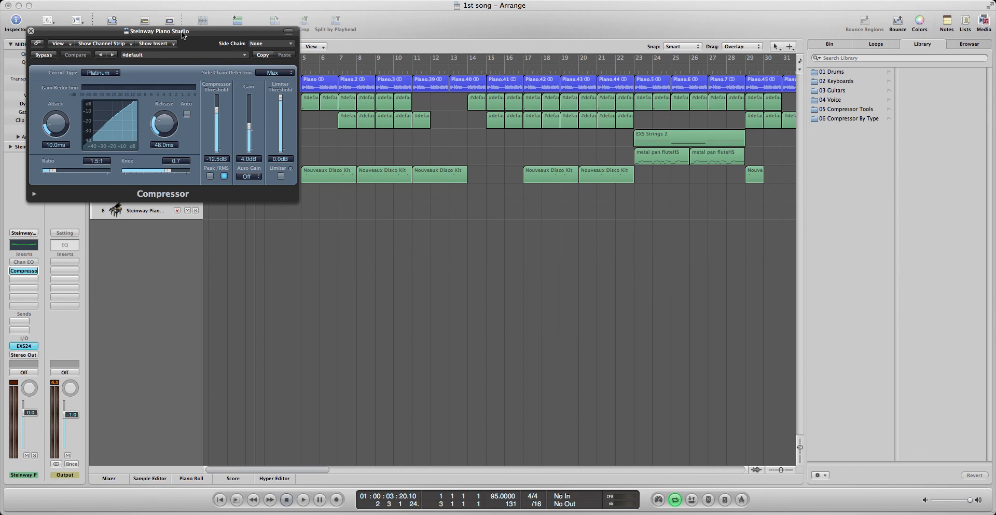
left_click_drag(207, 32, 655, 120)
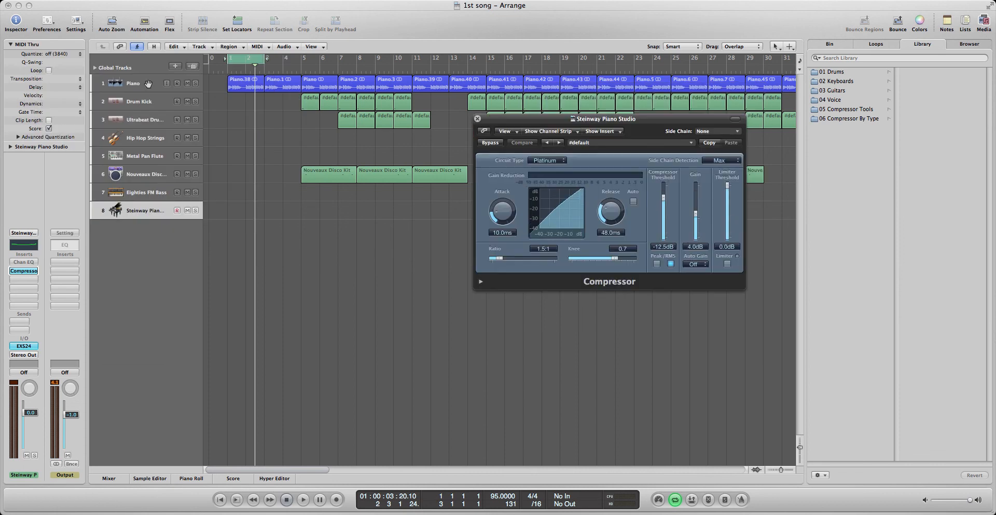
Open the Piano track's Compressor beside the Steinway track's one, compare their settings, and close the Piano one
left_click(148, 83)
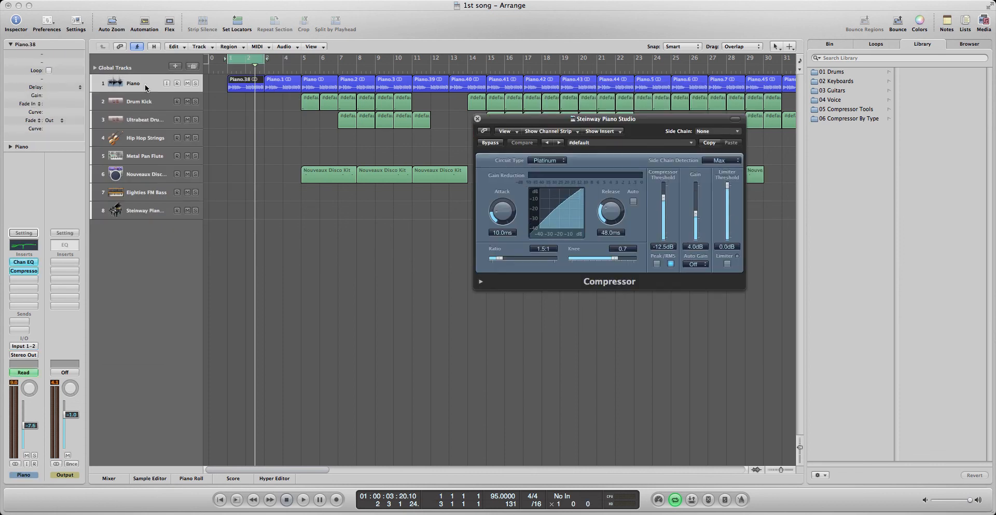
left_click(27, 271)
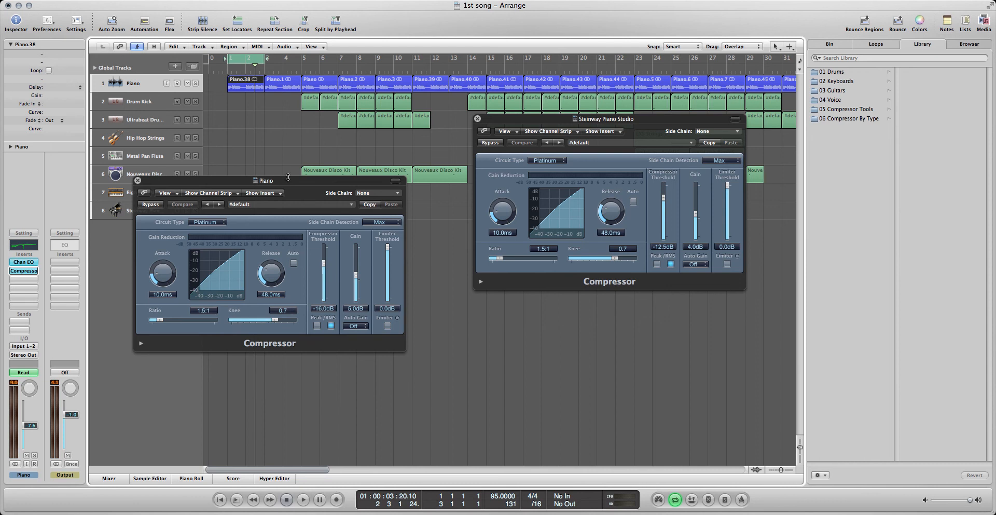
left_click_drag(289, 187, 269, 128)
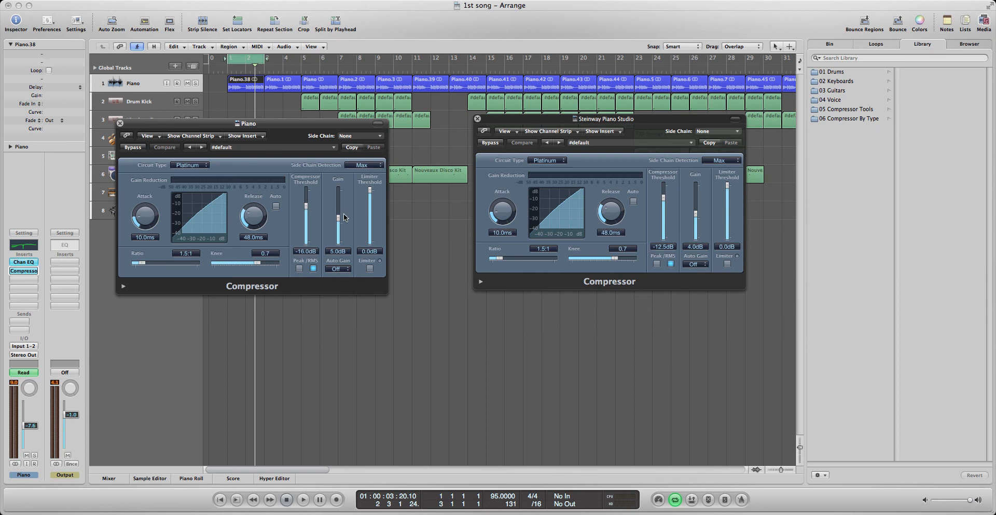
left_click(120, 123)
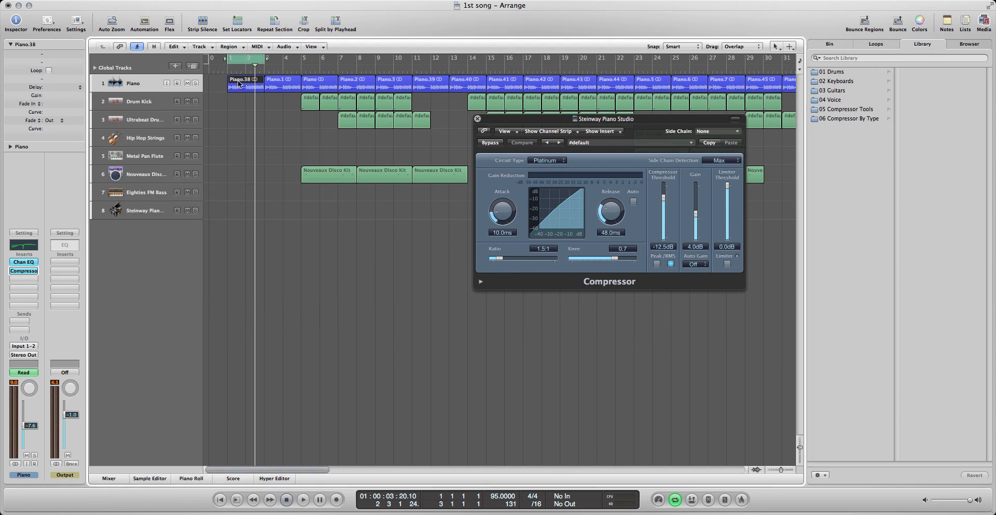
Try copying the first Piano region to bar 1 of the Steinway track and playing it soloed
left_click_drag(238, 83, 239, 209)
left_click(249, 238)
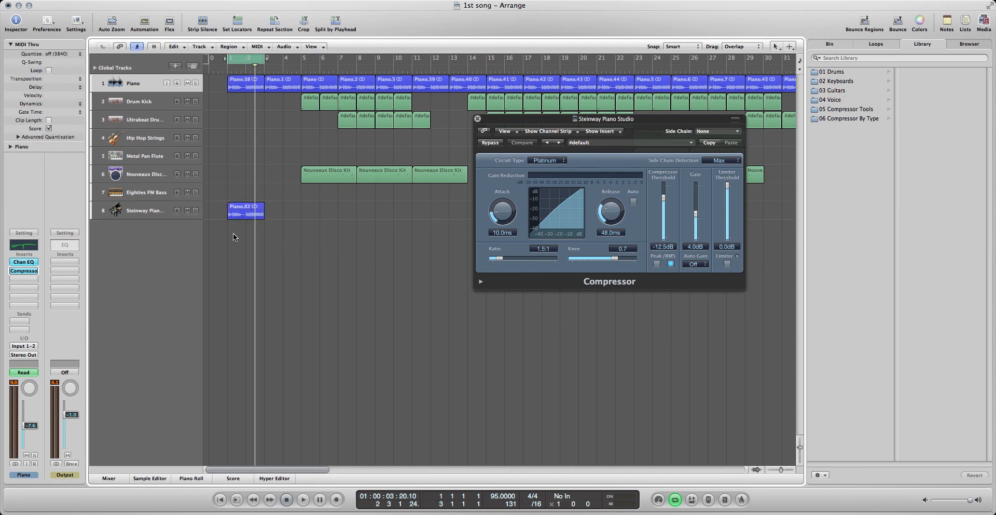
left_click(196, 210)
key("space")
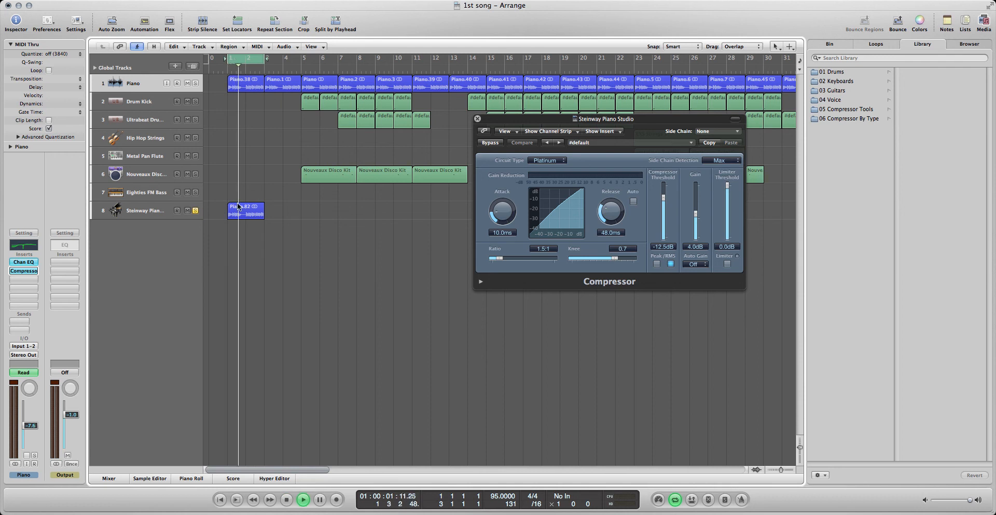
key("space")
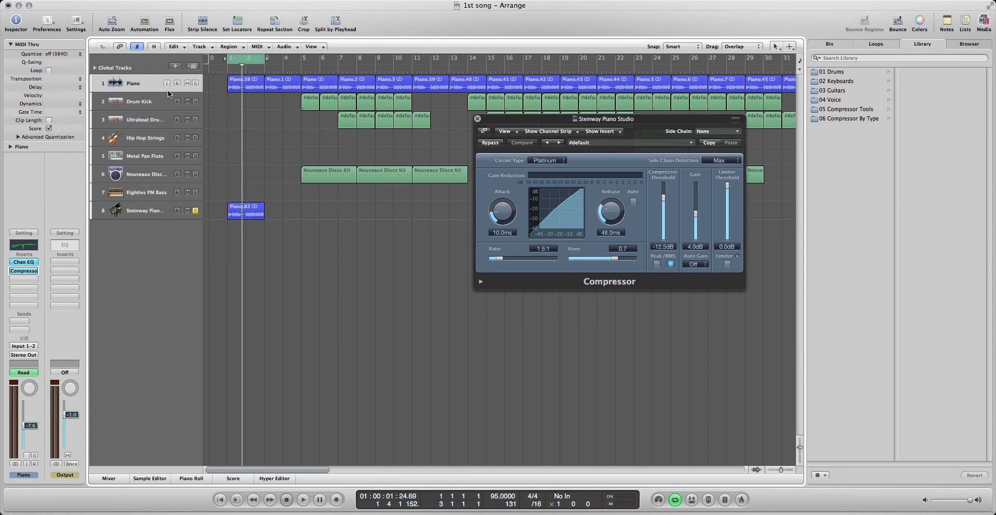
Create one new audio track directly below the Steinway track
left_click(158, 211)
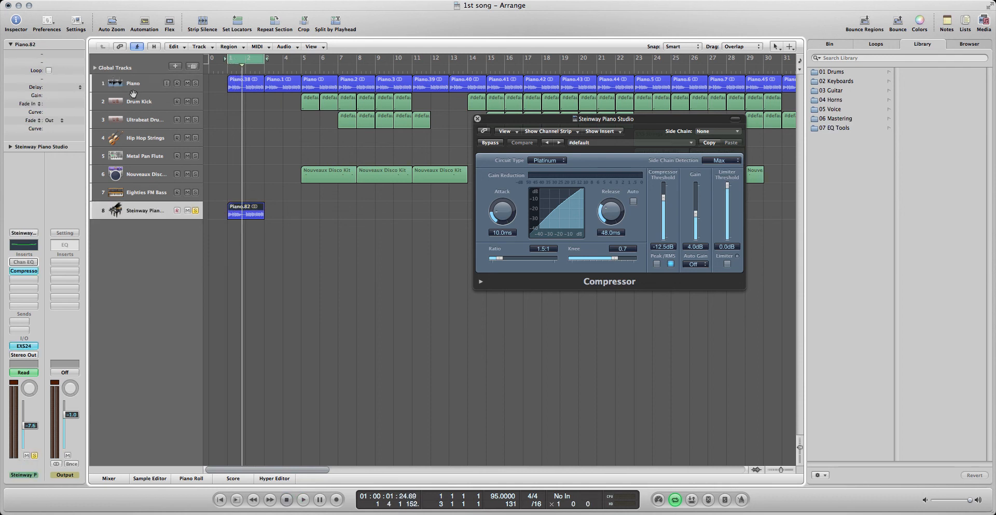
left_click(180, 66)
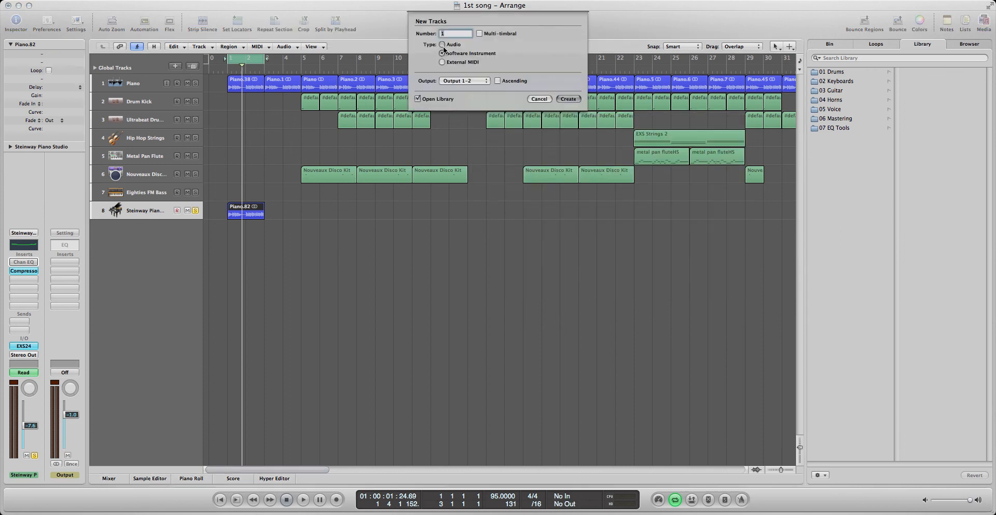
left_click(442, 45)
left_click(566, 142)
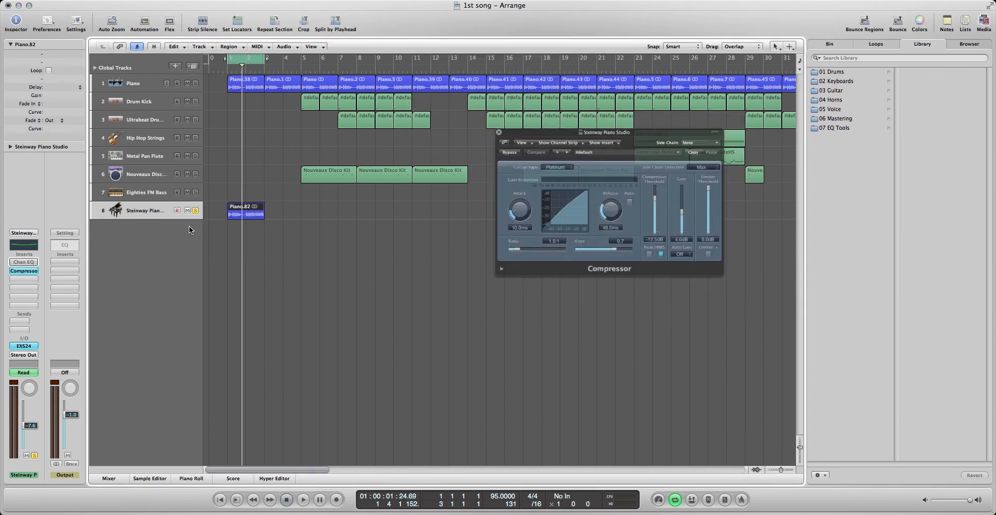
Delete the Steinway track together with its copied region and its automation data
left_click(135, 211)
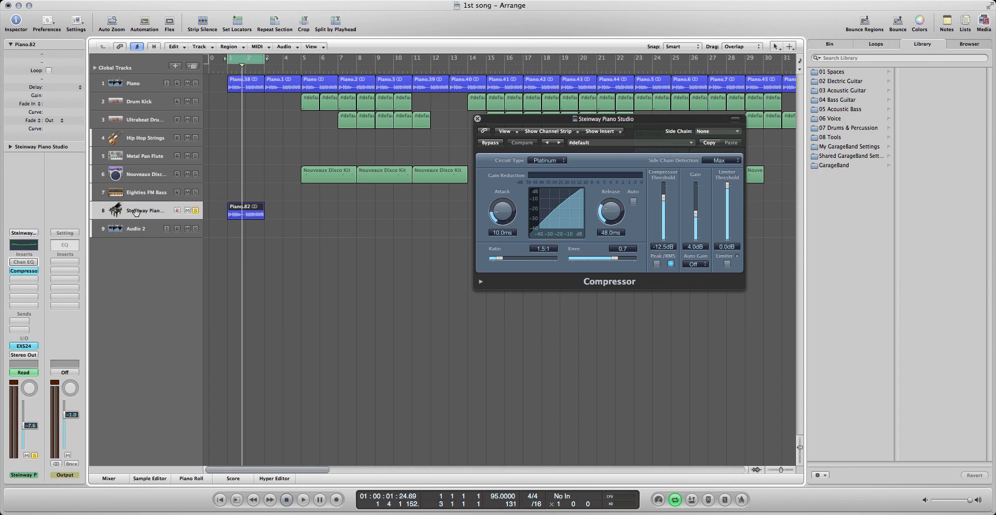
key("Delete")
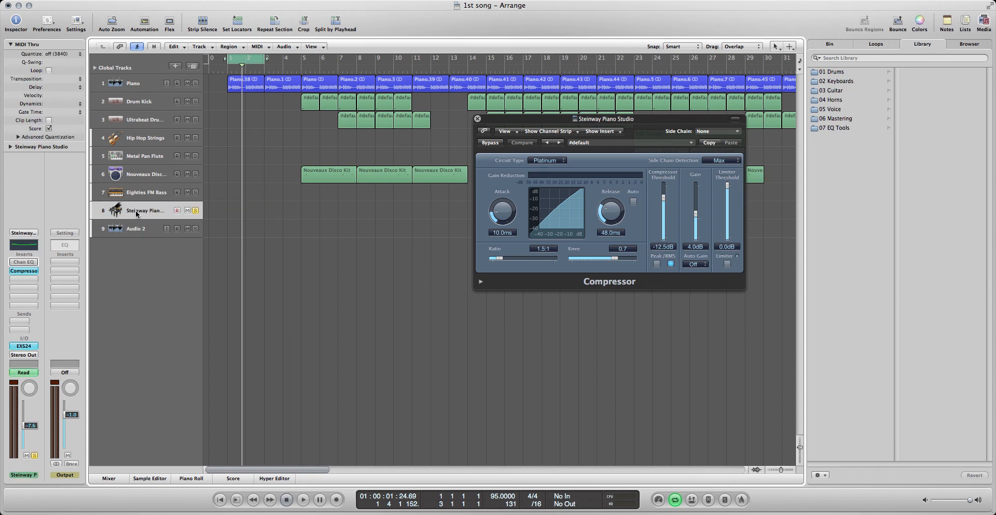
key("super+BackSpace")
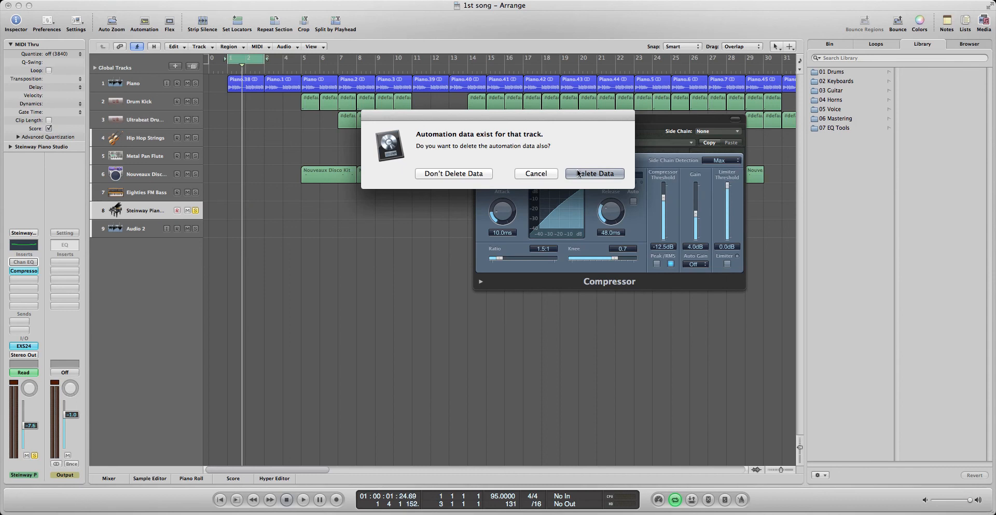
left_click(581, 172)
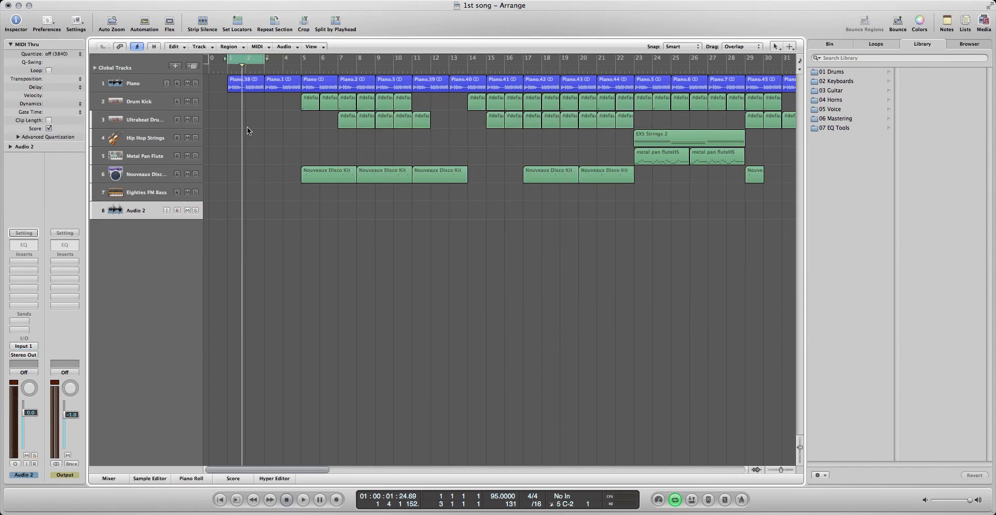
Copy the first Piano region to bar 1 of the Audio 2 track, solo that track and play the loop
left_click(249, 88)
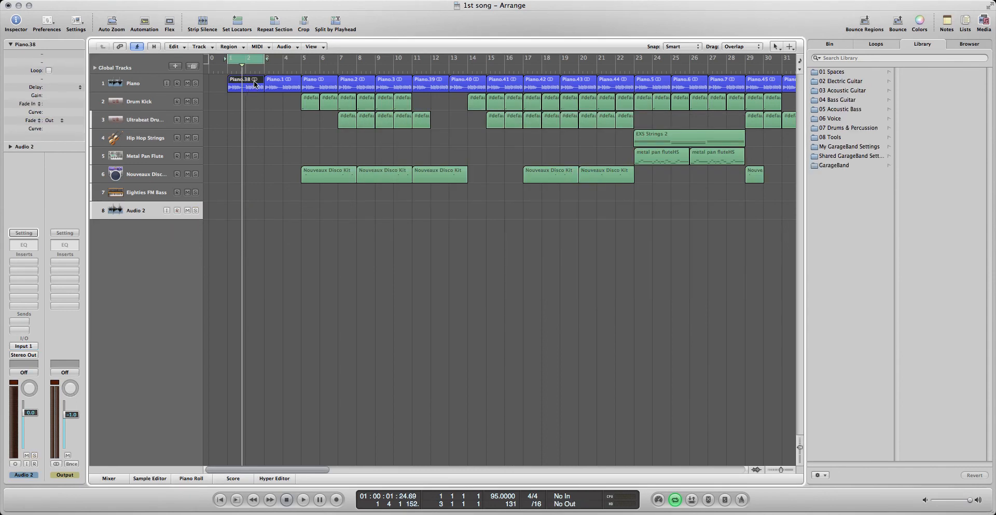
left_click_drag(254, 82, 254, 211)
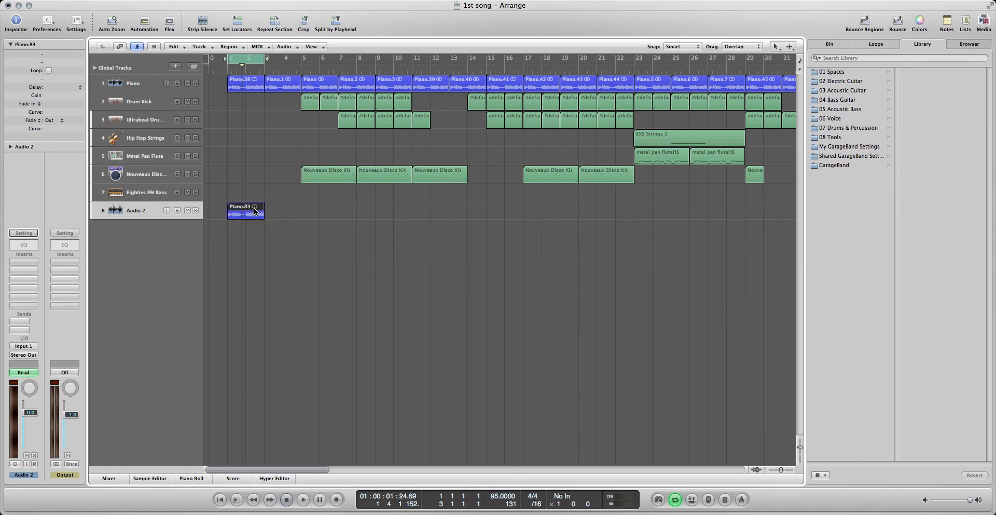
left_click(269, 254)
left_click(195, 210)
key("space")
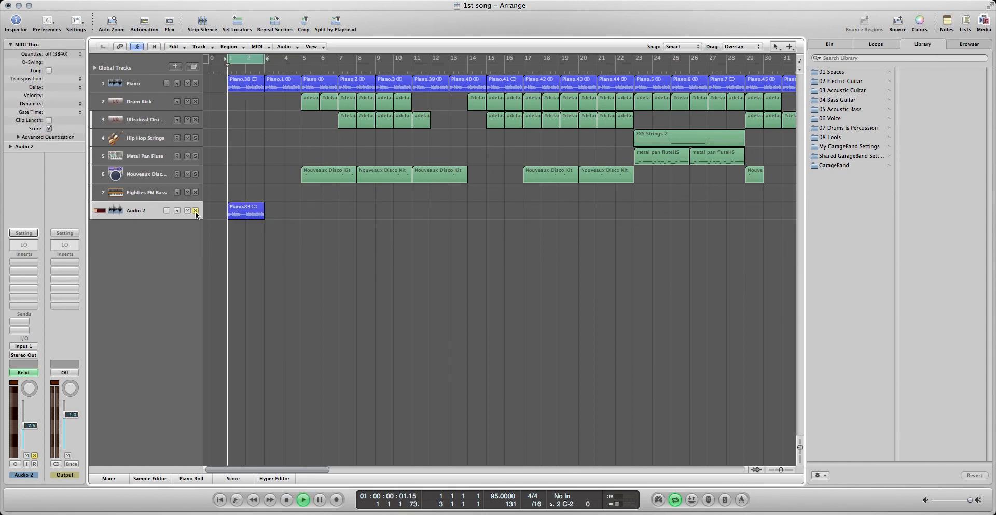
Insert a mono Compressor in Audio 2's second insert slot, move its window below the regions, and audition the loop with default settings
left_click(25, 269)
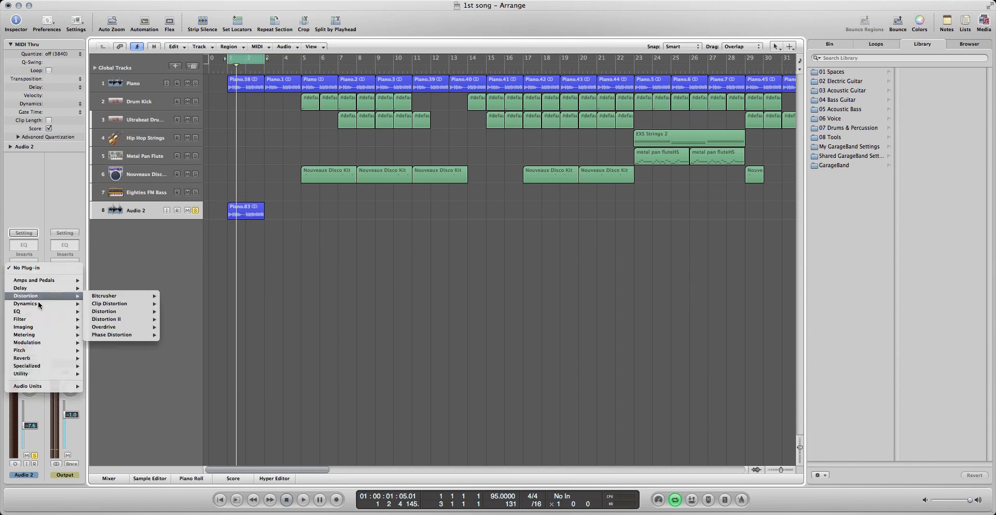
mouse_move(39, 304)
mouse_move(150, 313)
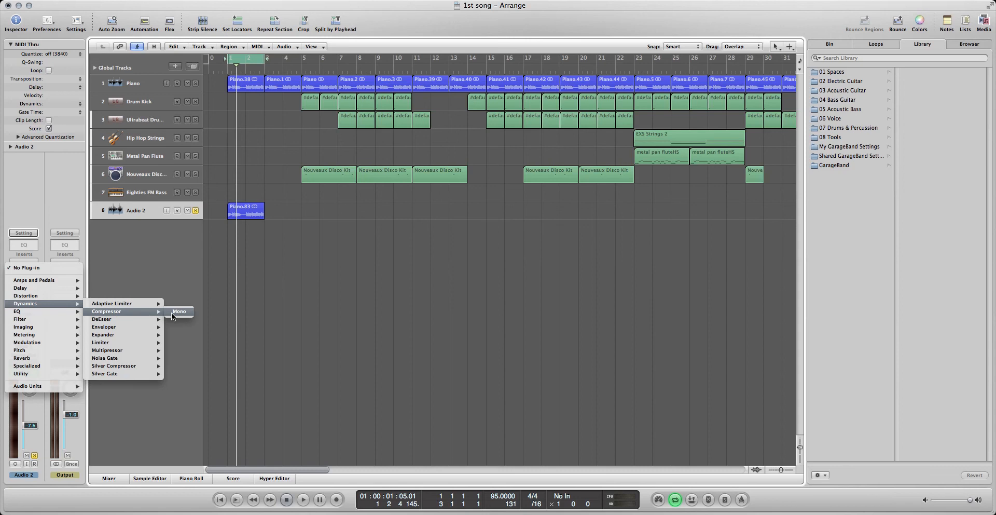
left_click(175, 313)
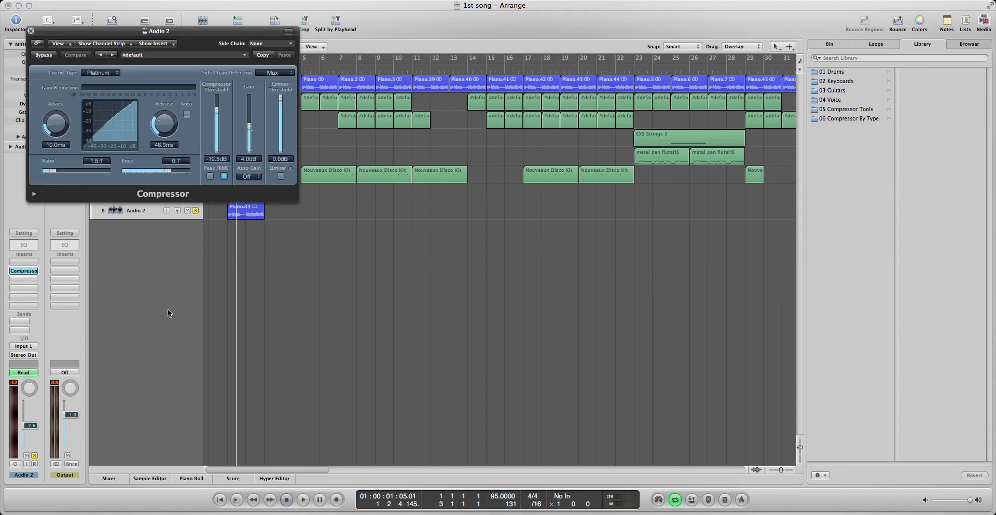
left_click_drag(184, 31, 546, 211)
key("space")
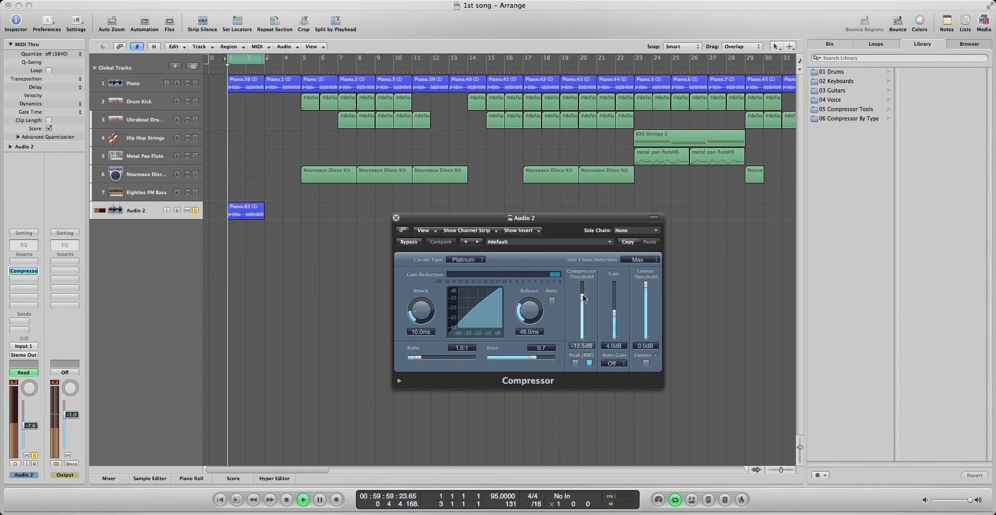
key("space")
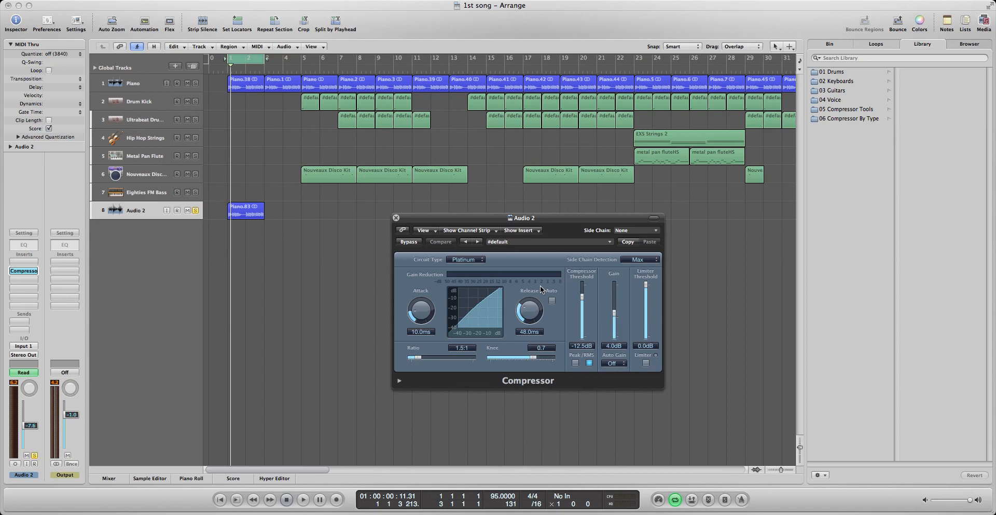
Audition the Compressor threshold at 0.0 dB, and settle on a threshold of -16.5 dB with the gain at 6.0 dB
left_click_drag(581, 288, 582, 282)
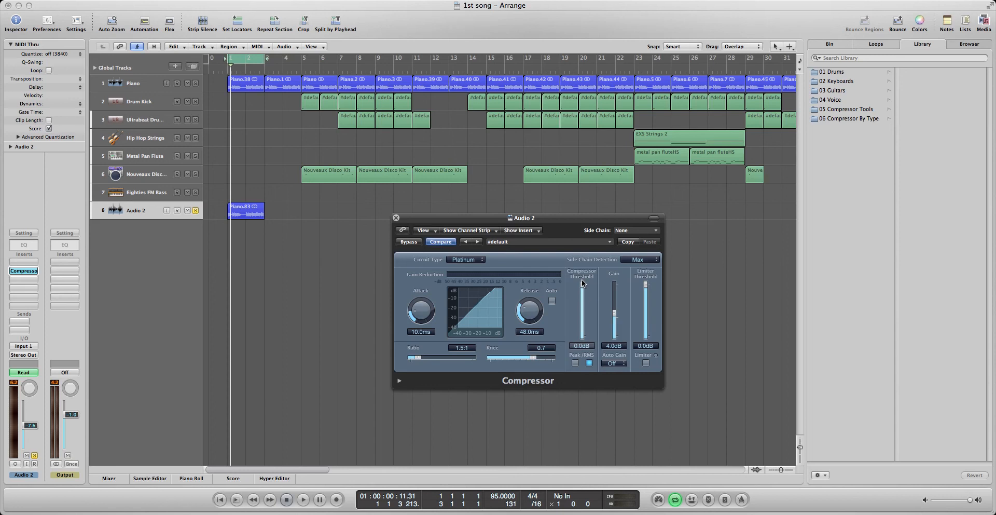
key("space")
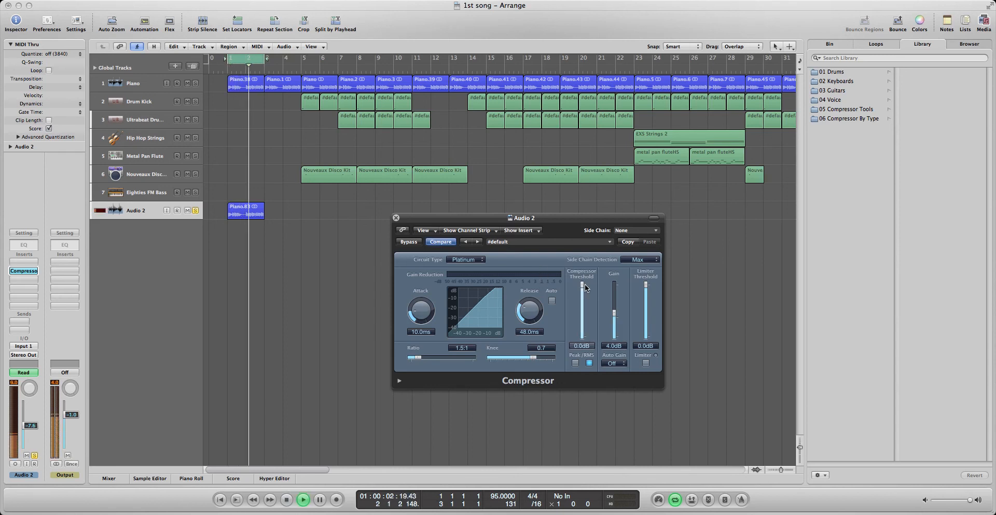
left_click_drag(584, 287, 584, 306)
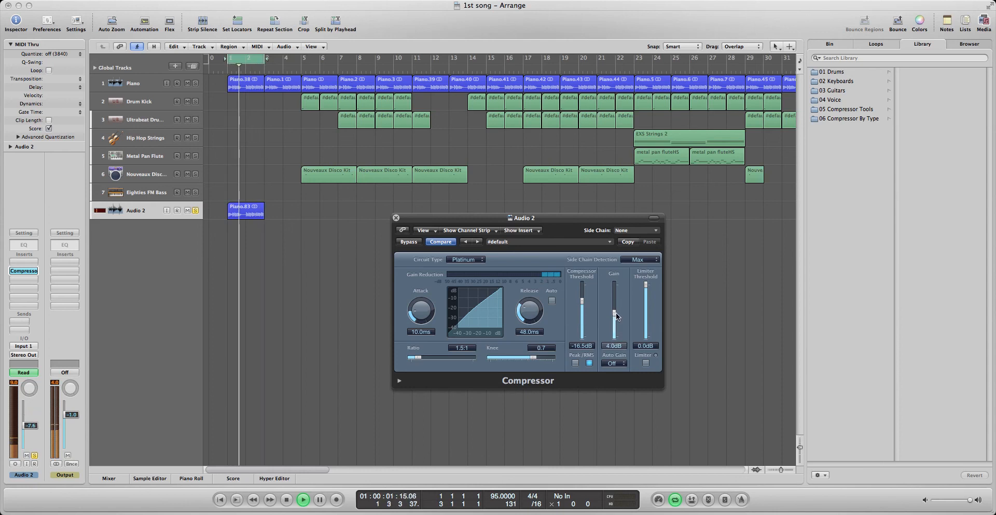
left_click_drag(617, 316, 617, 315)
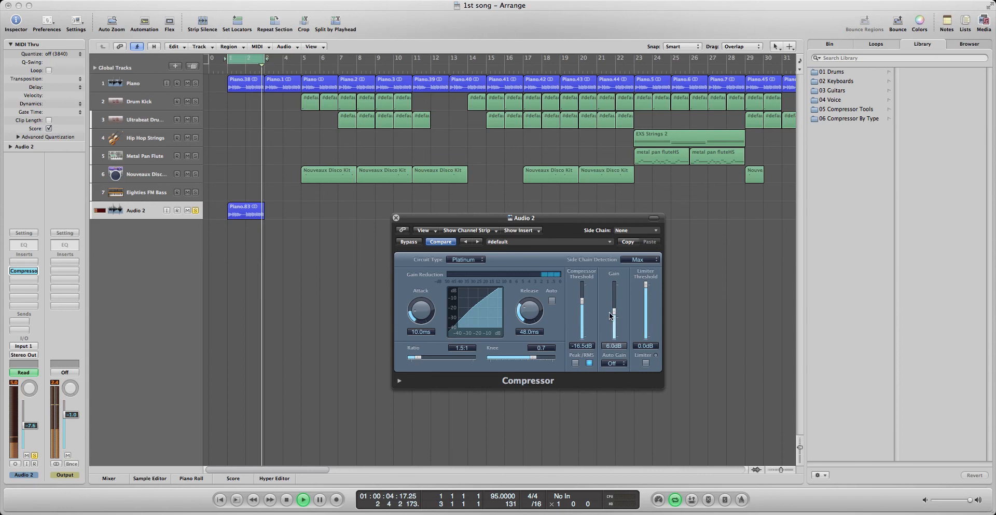
Try raising the Compressor's attack to 13.5 ms and up to 200.0 ms while the loop plays
left_click_drag(414, 317, 418, 309)
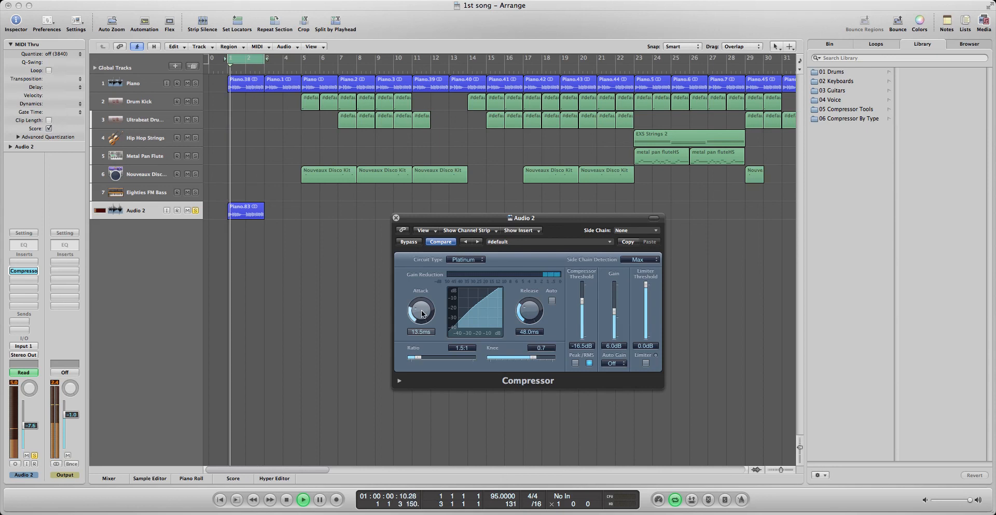
left_click_drag(422, 313, 464, 233)
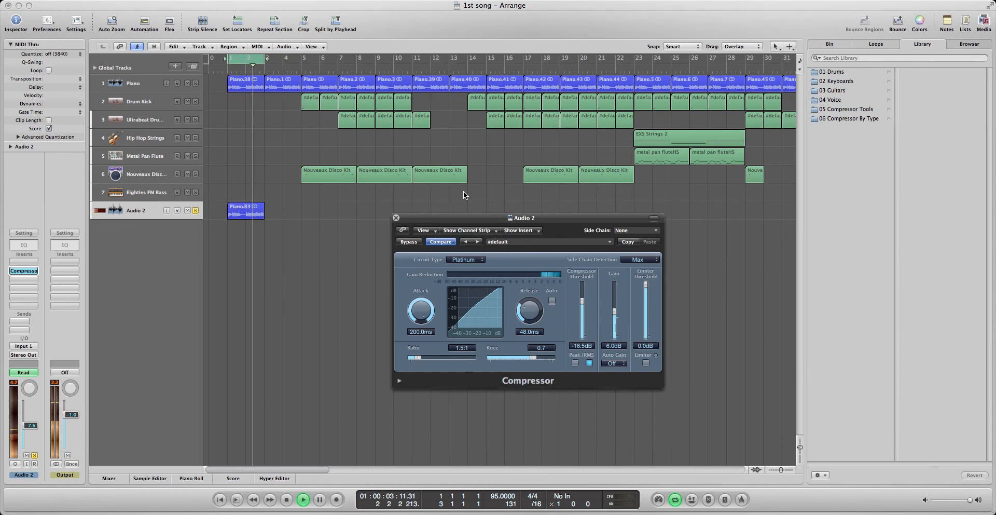
left_click(421, 311)
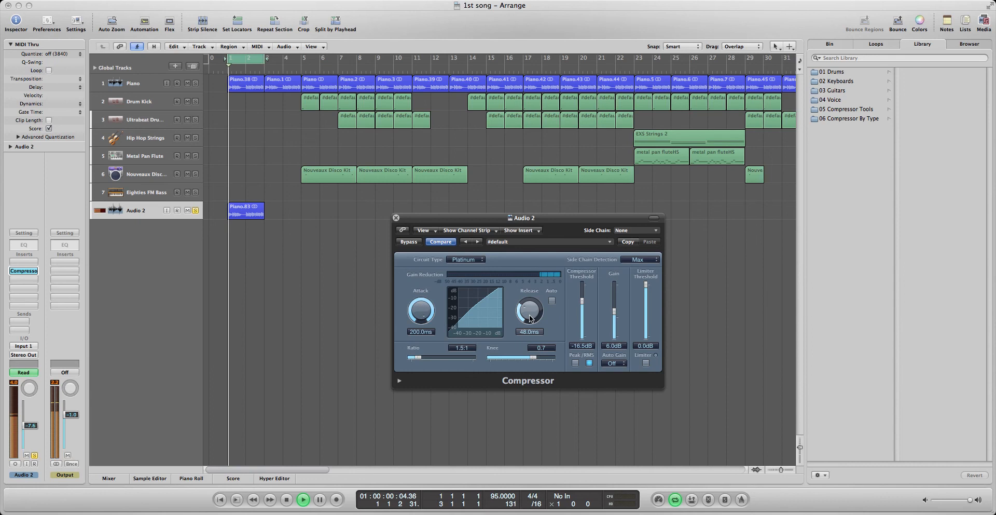
Audition the Compressor's release time at 5000.0 ms, 11.0 ms and 5.0 ms while the loop plays
left_click_drag(530, 312, 542, 209)
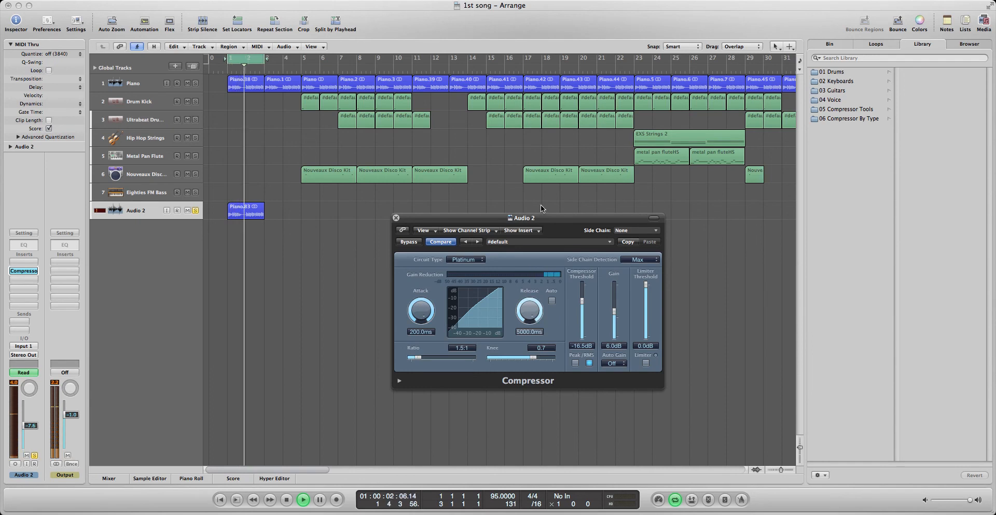
left_click_drag(532, 309, 560, 369)
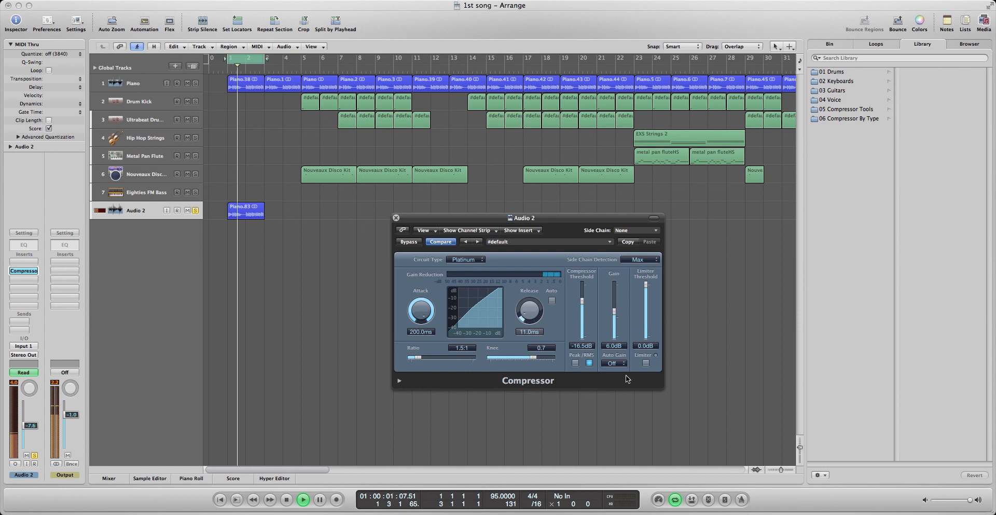
left_click_drag(669, 373, 557, 420)
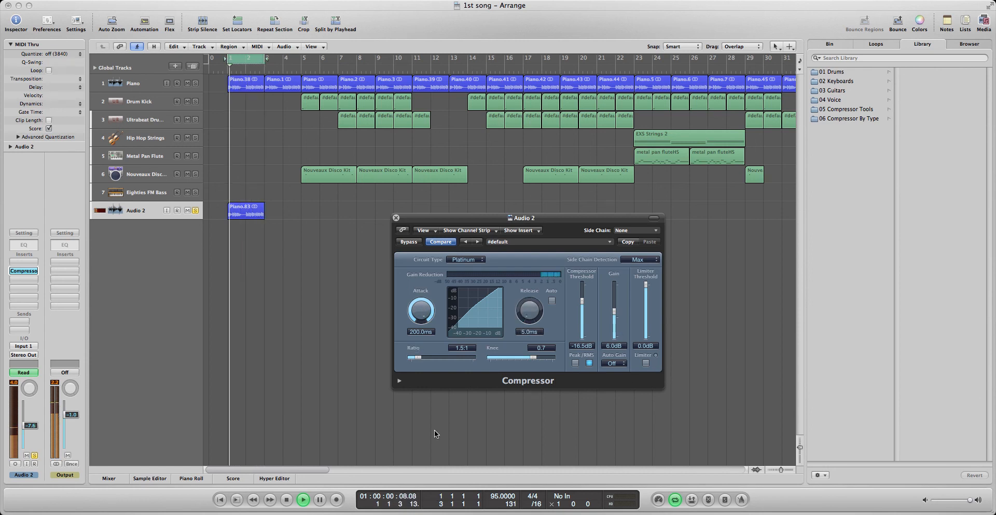
Audition the attack at 0.0 ms, and set the Compressor's attack to 18.0 ms and release to 45.0 ms
left_click_drag(421, 310, 419, 349)
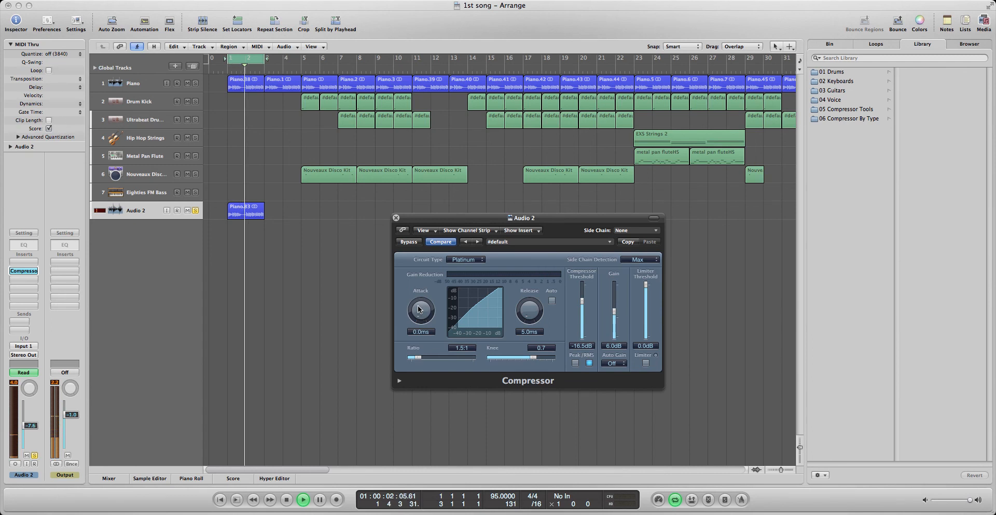
left_click_drag(420, 310, 425, 302)
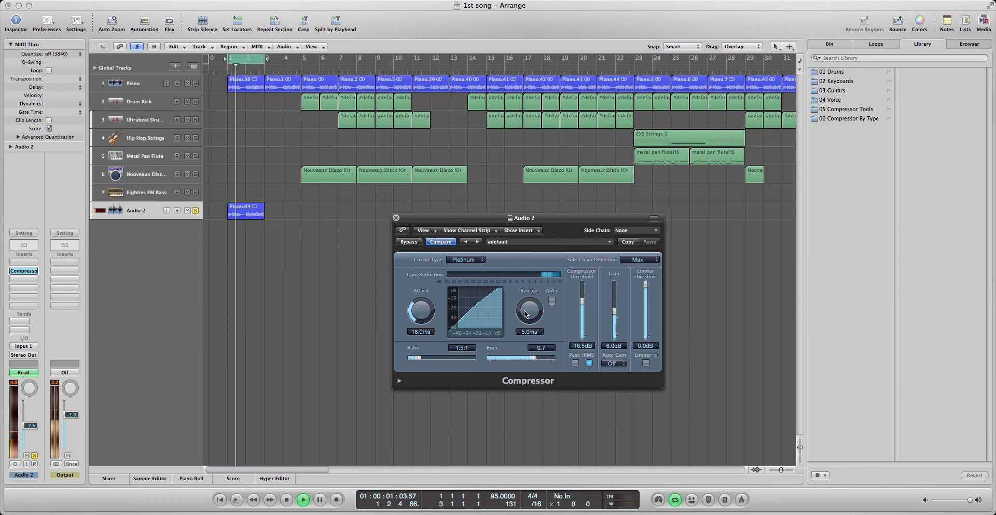
left_click_drag(531, 313, 529, 287)
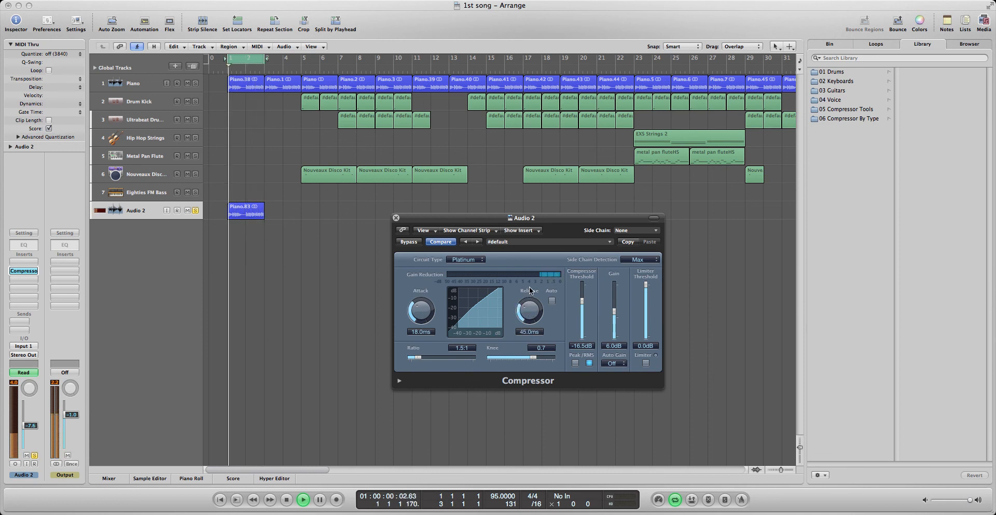
Stop playback, duplicate the Audio 2 track with its Compressor, and copy the piano loop onto the new Audio 3 track
key("space")
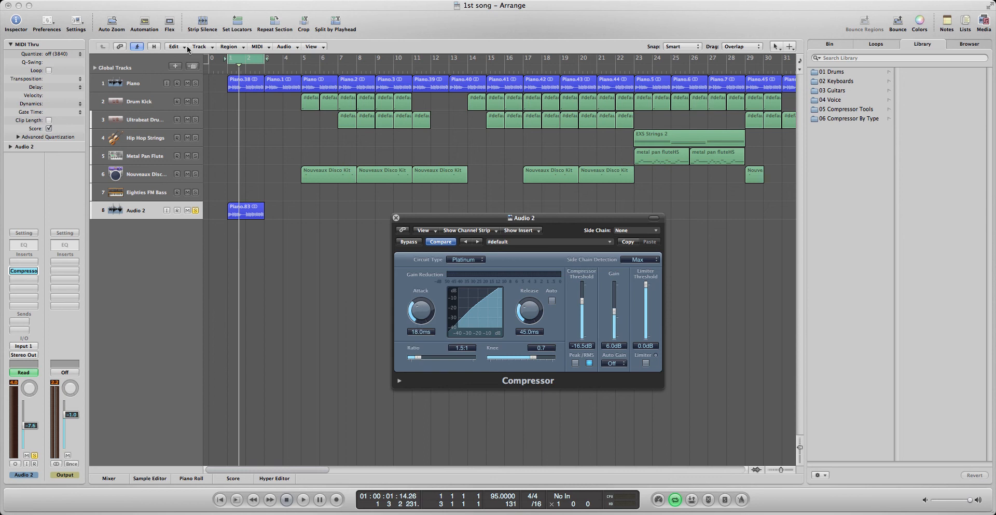
left_click(194, 66)
left_click(245, 209)
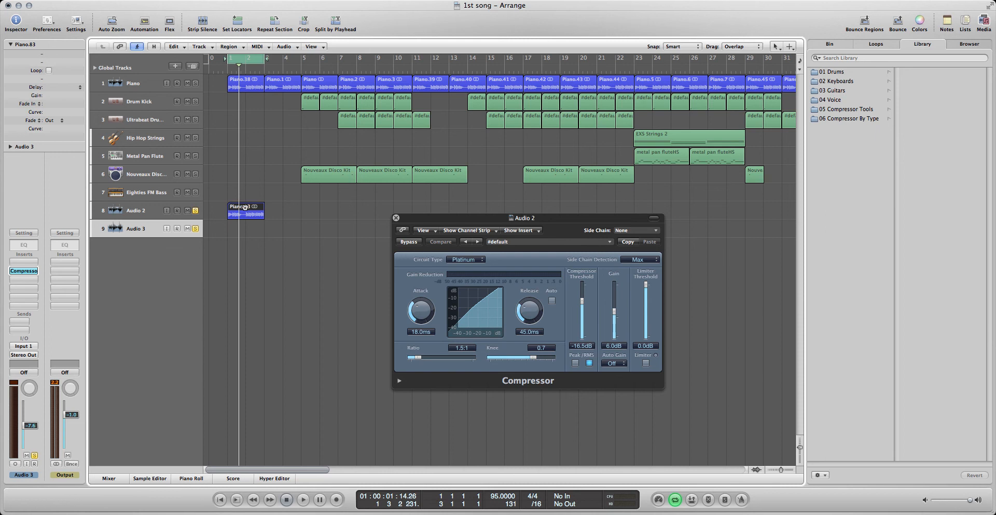
left_click_drag(245, 208, 244, 226)
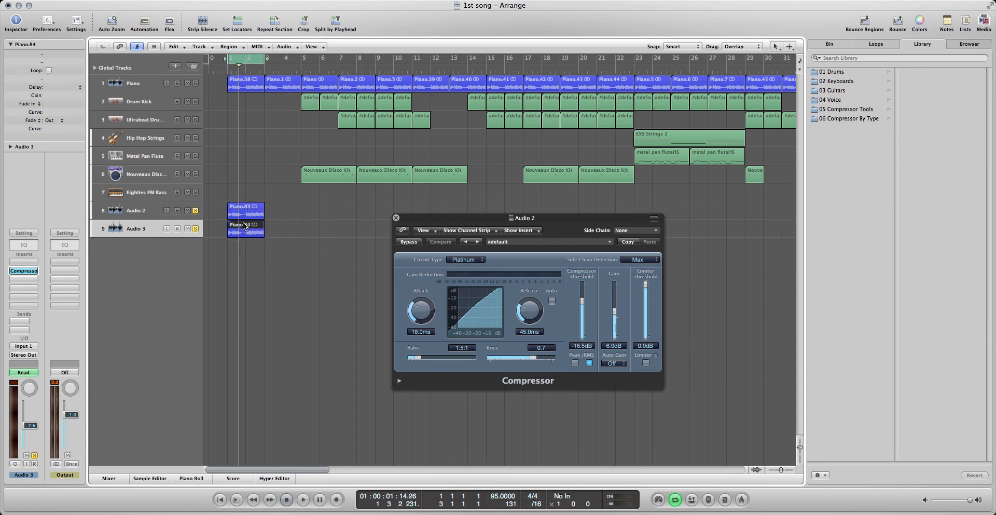
left_click(246, 254)
Show track automation and raise Audio 3's volume point at the start of the loop to about +2.8 dB
key("a")
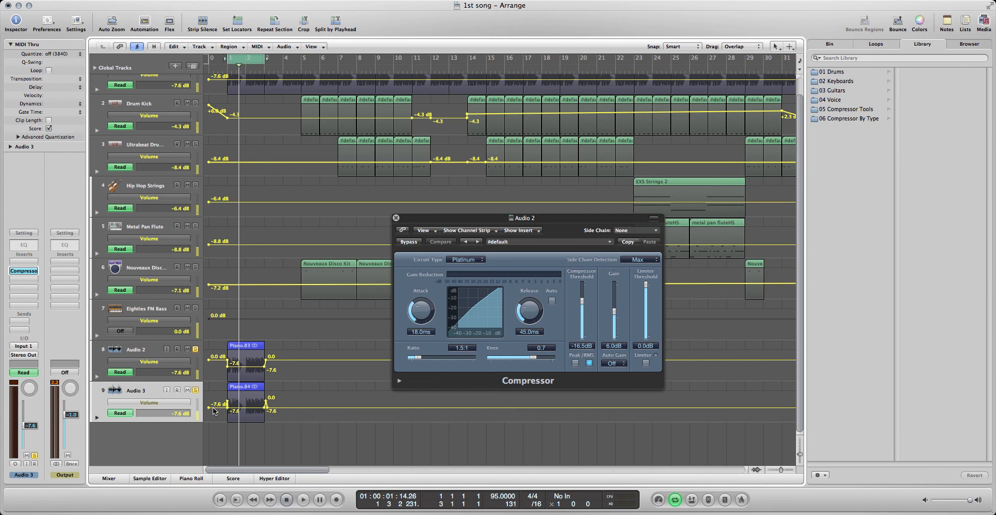
left_click_drag(213, 407, 417, 408)
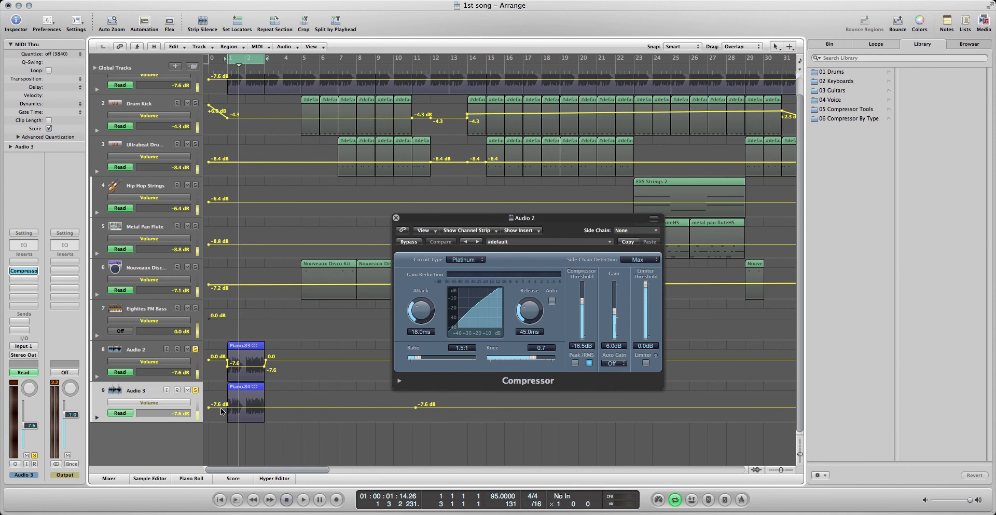
left_click(229, 408)
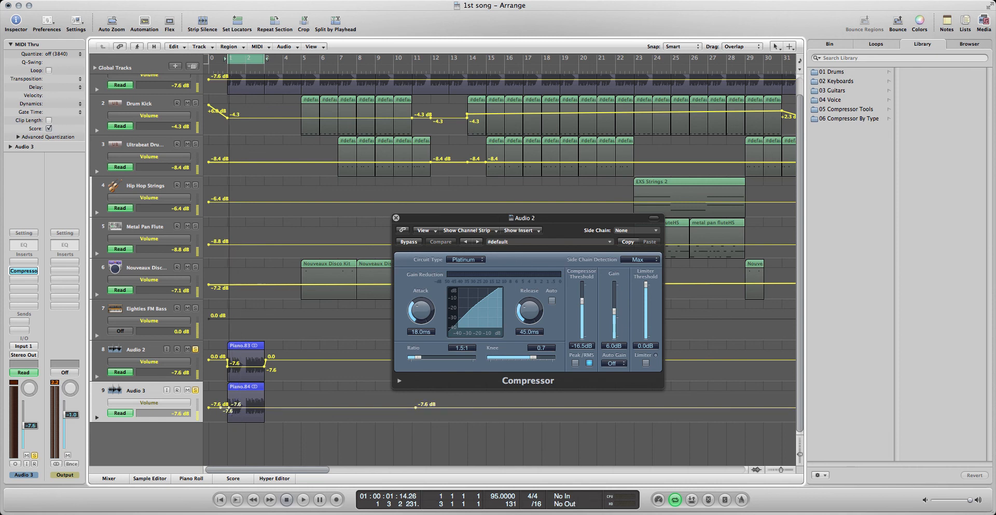
left_click_drag(232, 411, 229, 400)
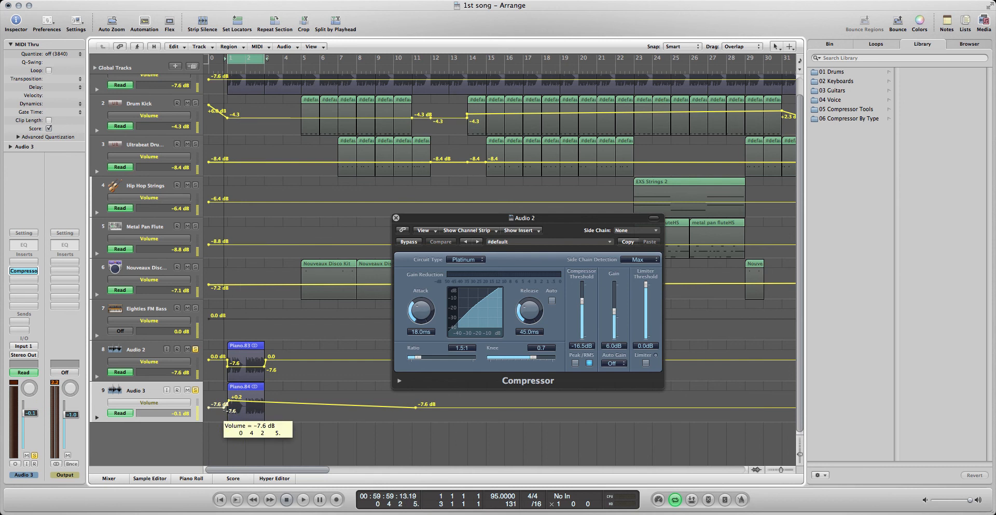
left_click_drag(229, 400, 229, 397)
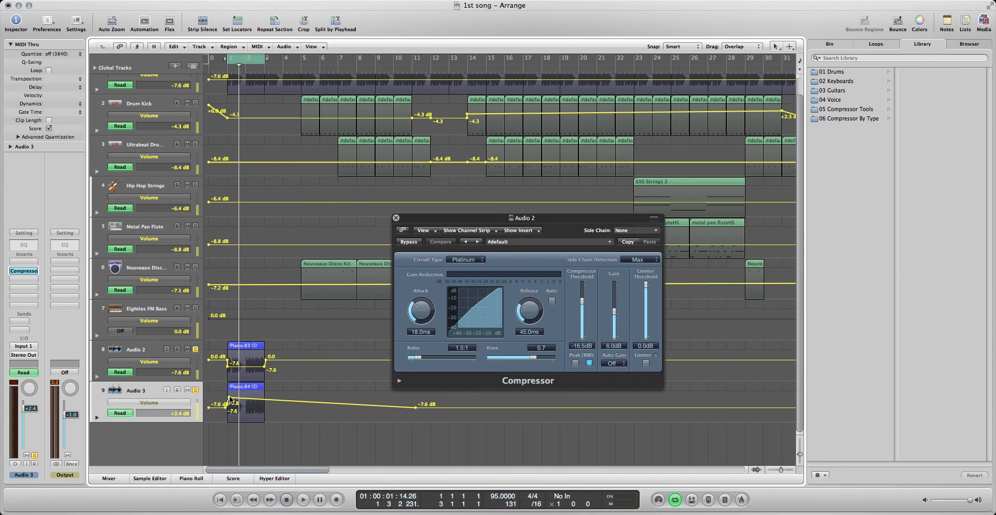
Extend Audio 3's raised volume to about +2.1 dB at the loop's end, drop it to -13.3 dB past bar 3, and audition it
left_click_drag(229, 397, 243, 397)
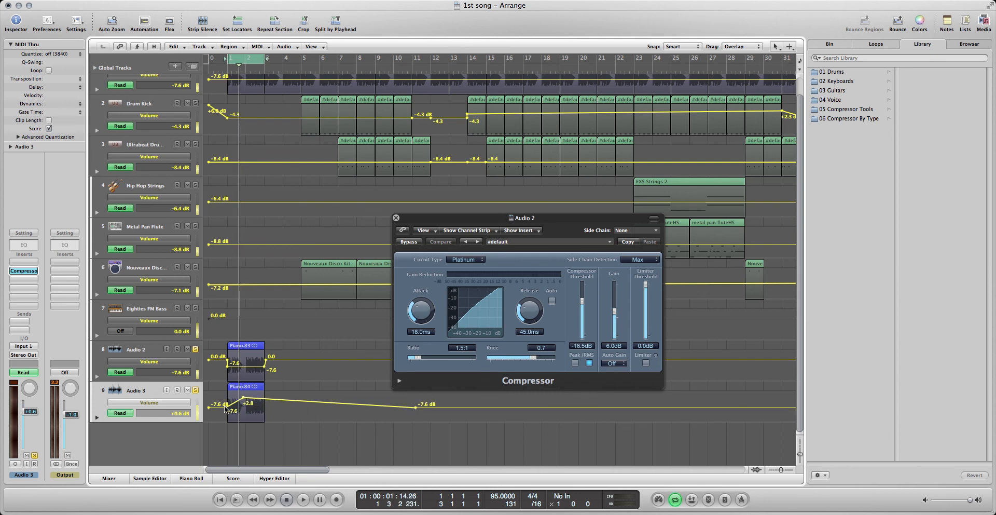
left_click(252, 397)
left_click(253, 397)
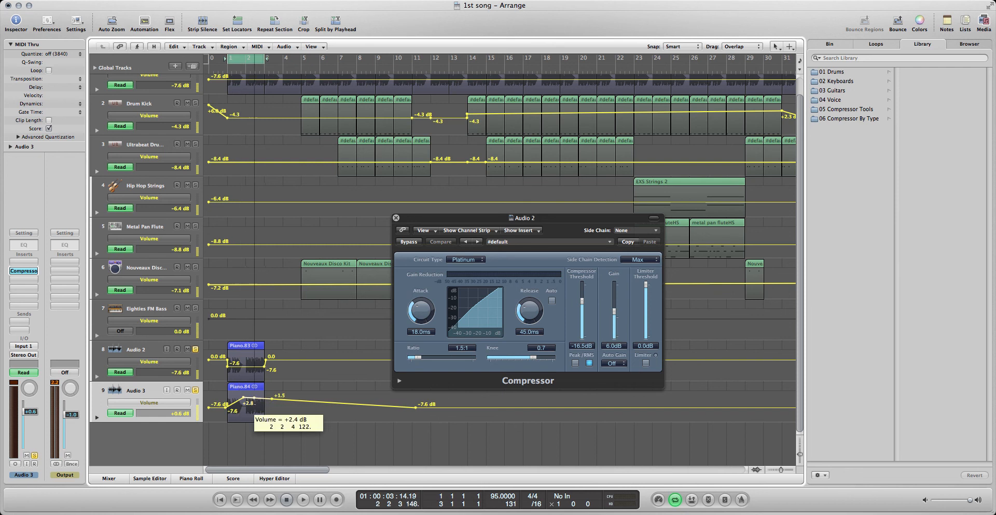
left_click_drag(254, 397, 230, 398)
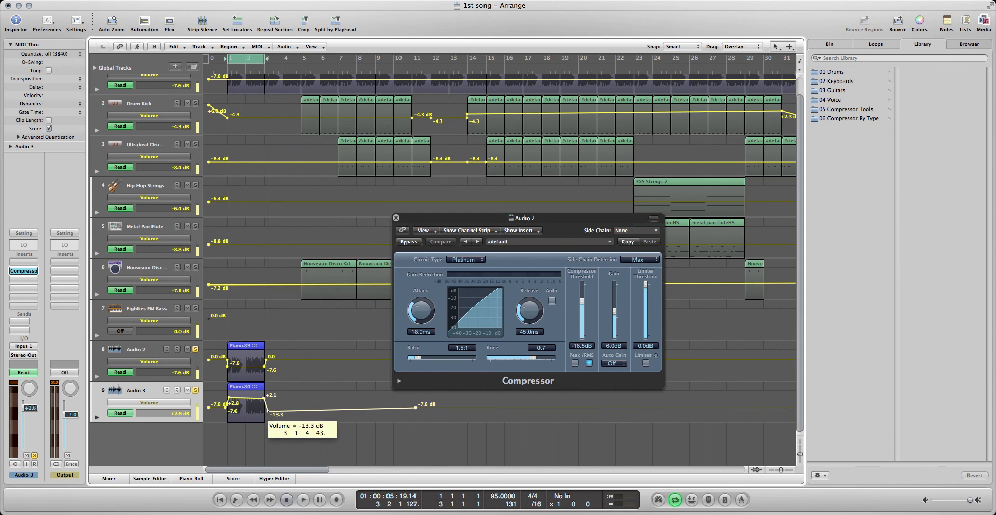
key("space")
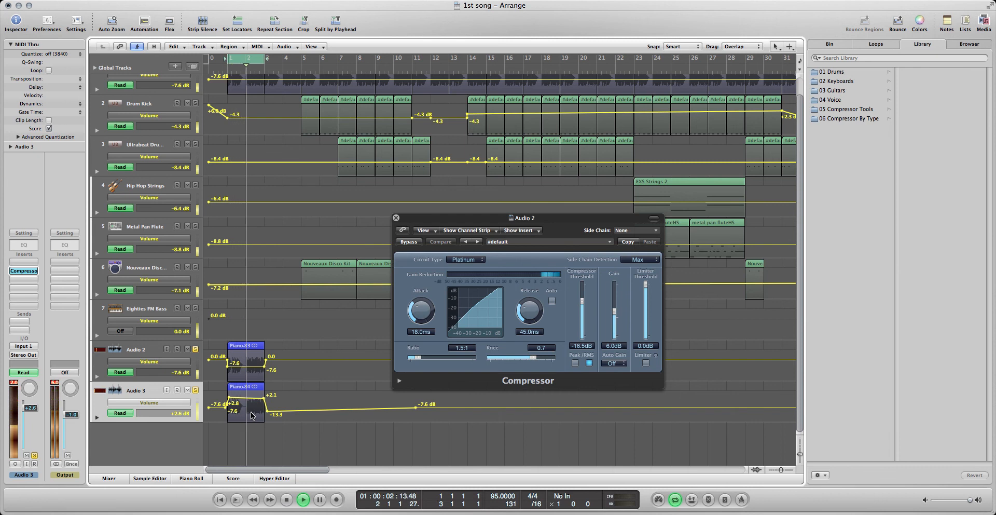
key("space")
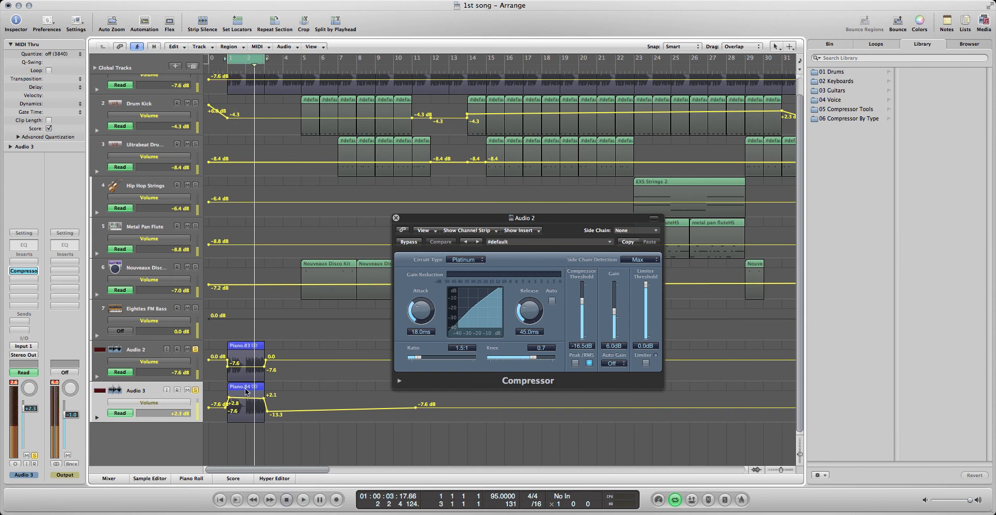
key("a")
key("ctrl+Up")
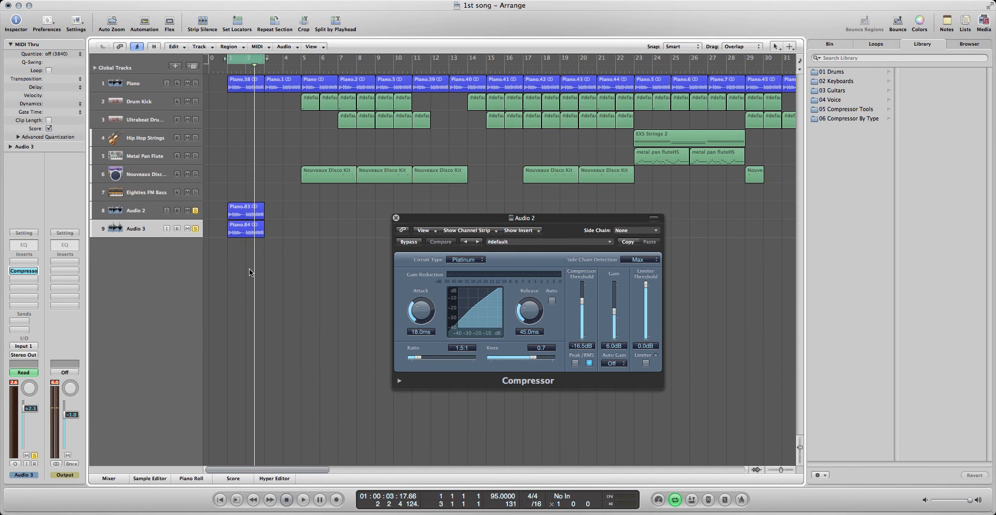
With cycle mode and the Audio 2 solo turned off, copy the Audio 3 loop to bar 3
left_click(241, 60)
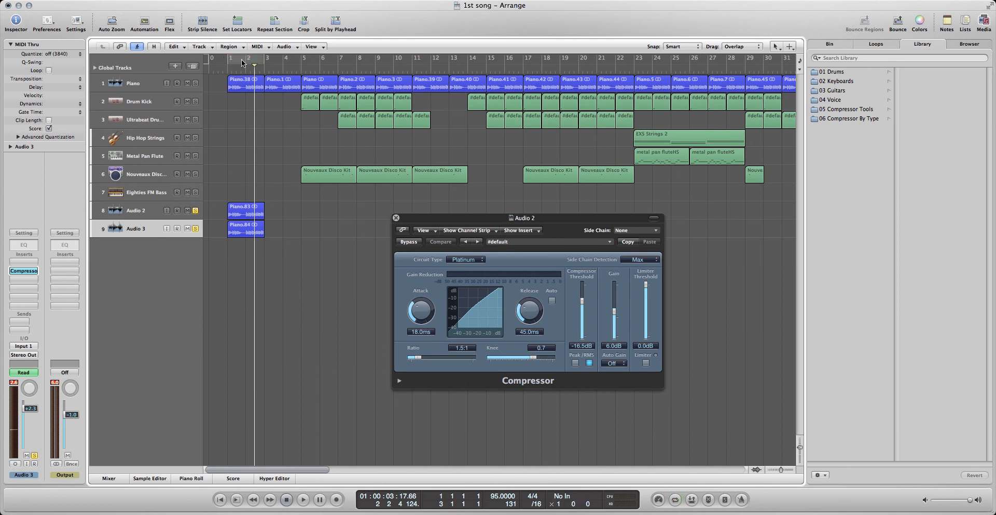
left_click(196, 211)
left_click(241, 227)
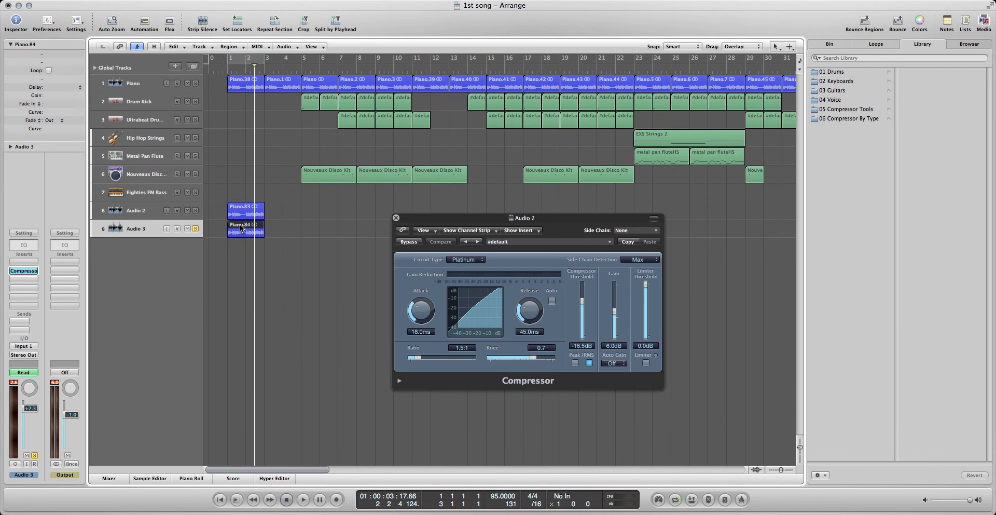
left_click_drag(241, 227, 276, 226)
left_click(266, 247)
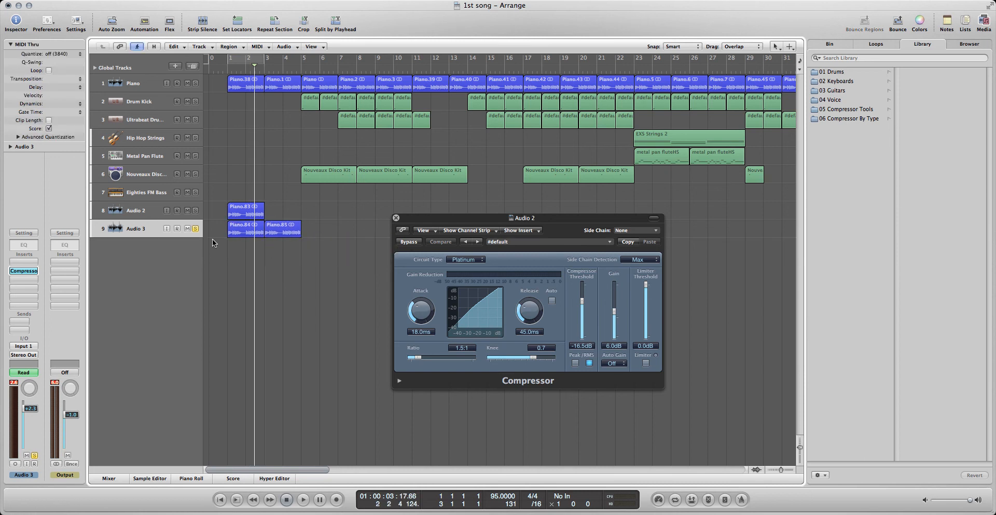
Lower the second loop's volume automation to -8.8 dB at its start and -9.0 dB past its end, and play both loops from the beginning
key("a")
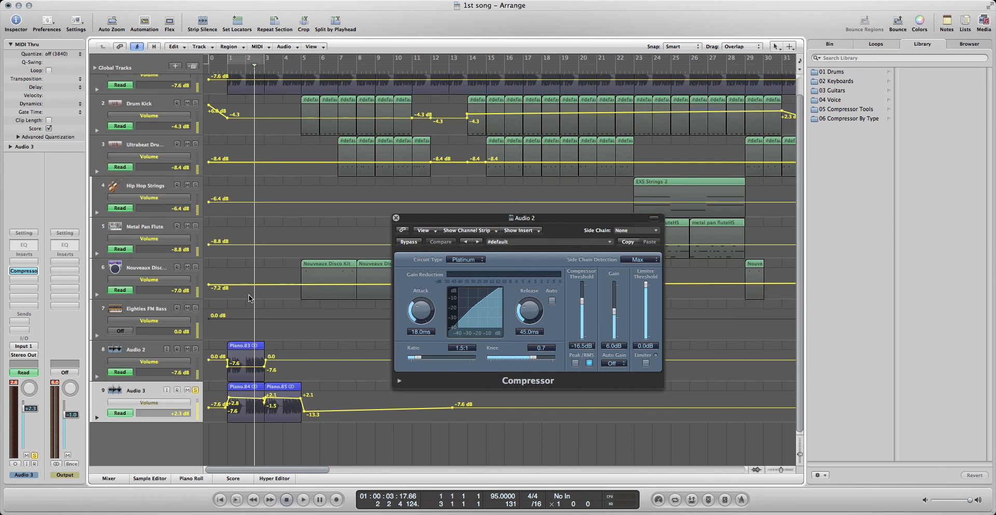
left_click_drag(264, 403, 266, 405)
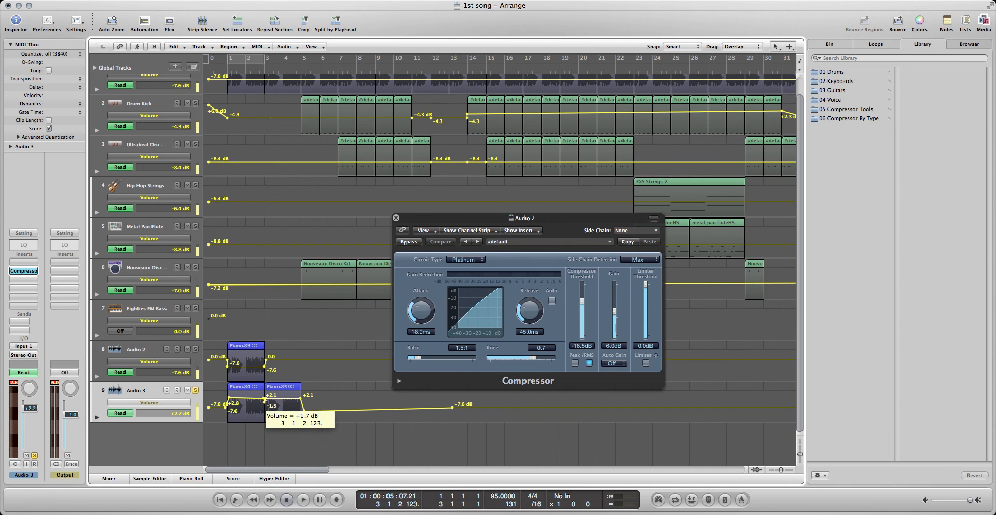
left_click_drag(266, 404, 307, 409)
left_click(264, 399)
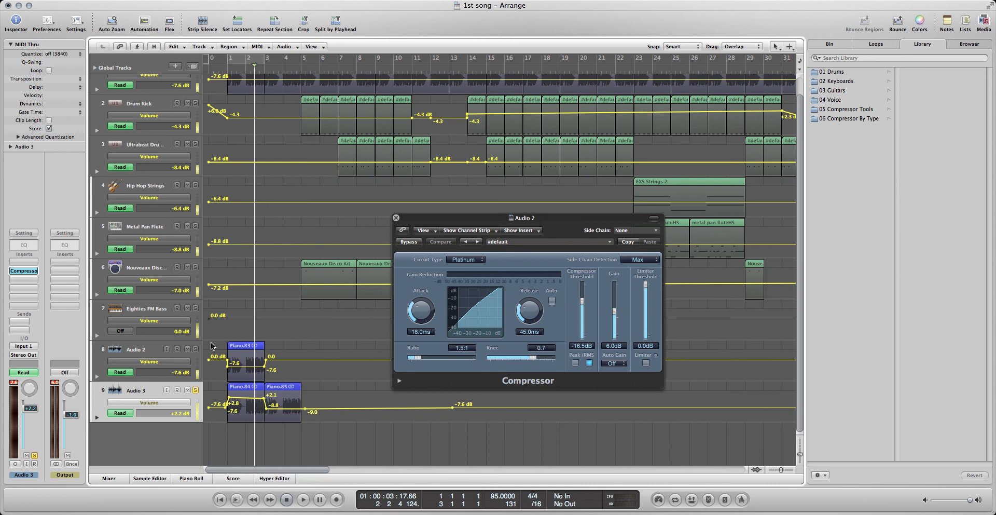
key("Return")
key("space")
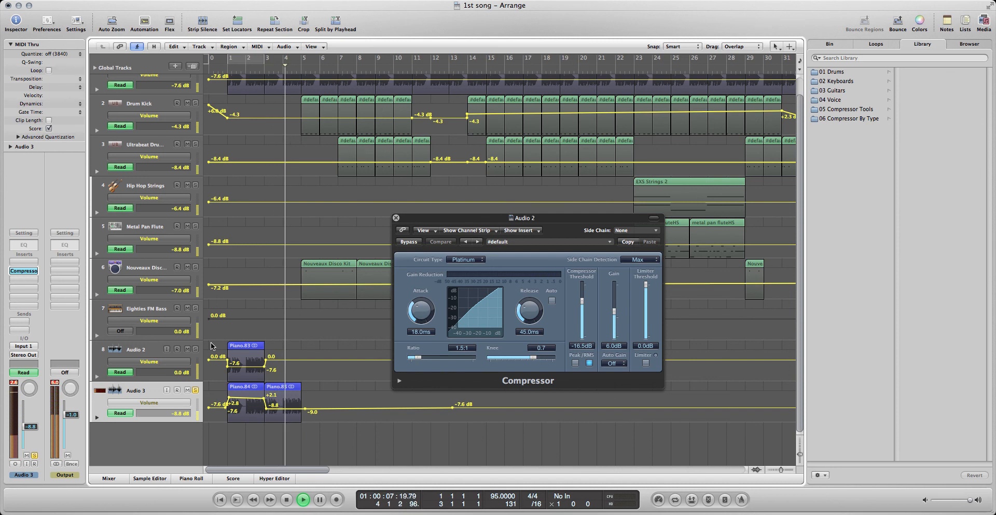
key("space")
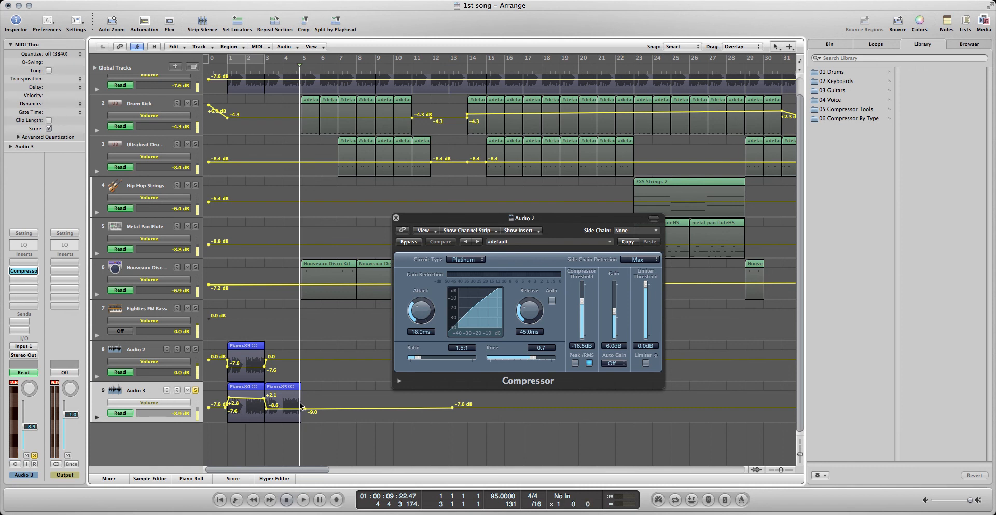
Delete both piano loops on Audio 3 and remove the track together with its automation data
key("a")
left_click_drag(320, 236, 238, 236)
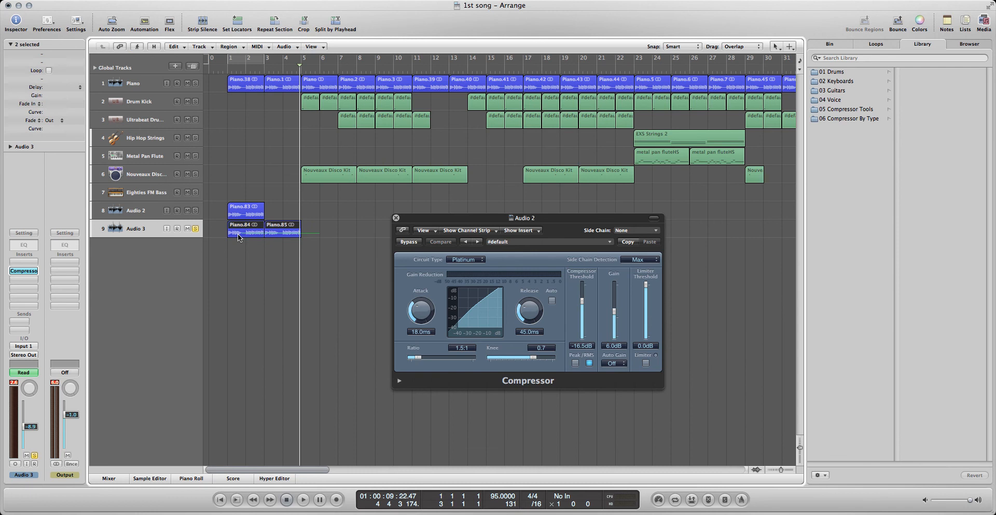
key("Delete")
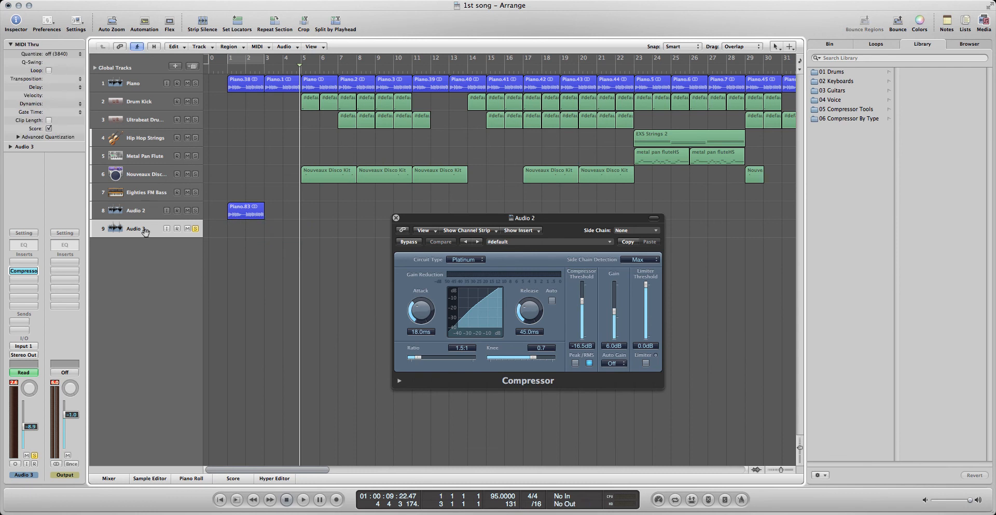
key("super+BackSpace")
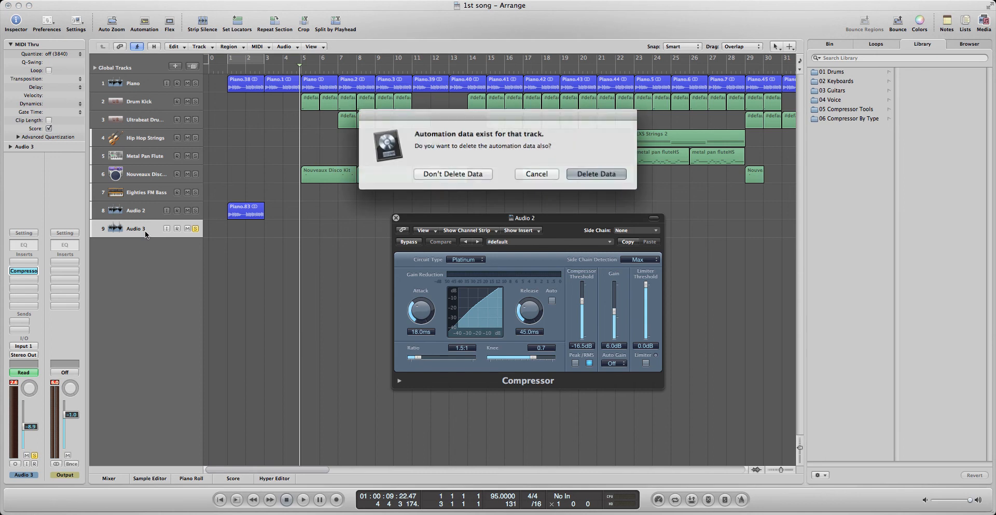
key("Return")
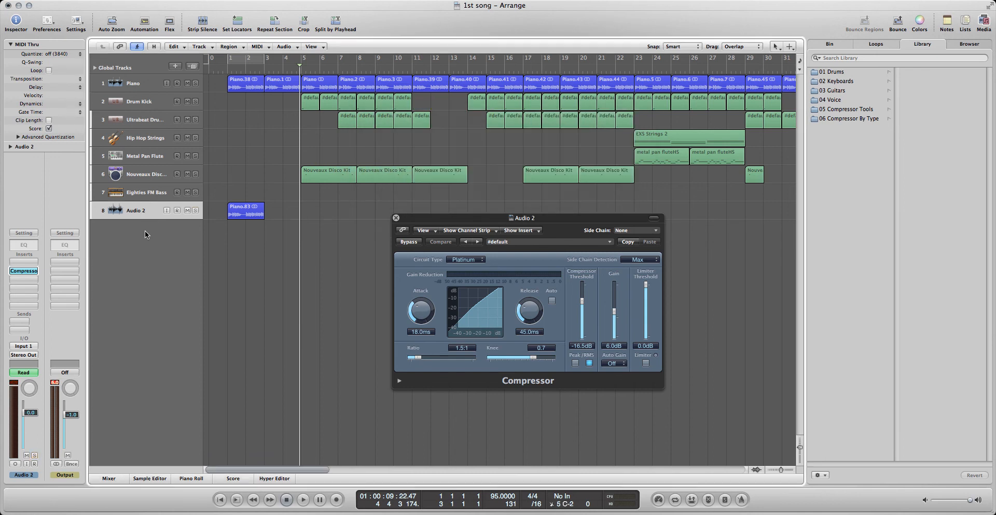
With Audio 2 selected and cycle mode back on, audition the Compressor's ratio at 10.0:1 and 1.4:1
left_click(145, 213)
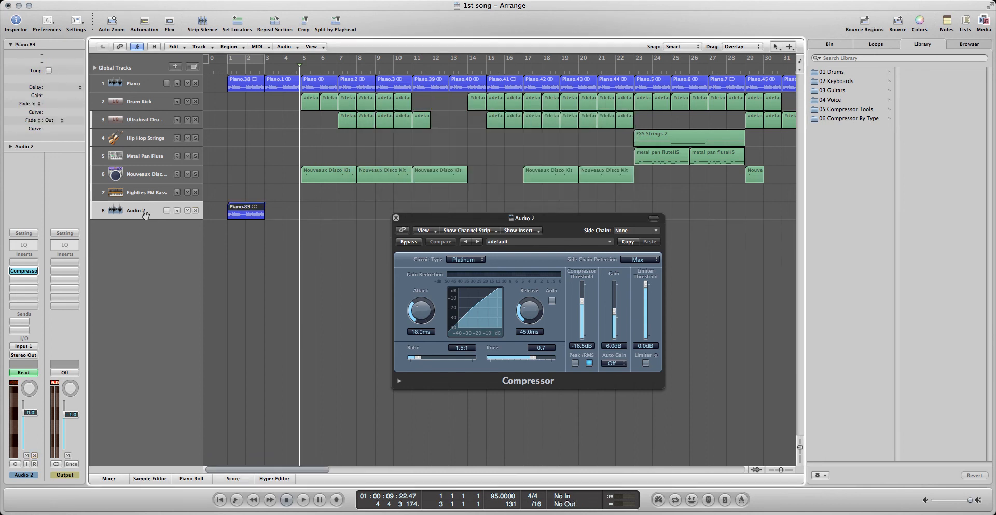
left_click(244, 61)
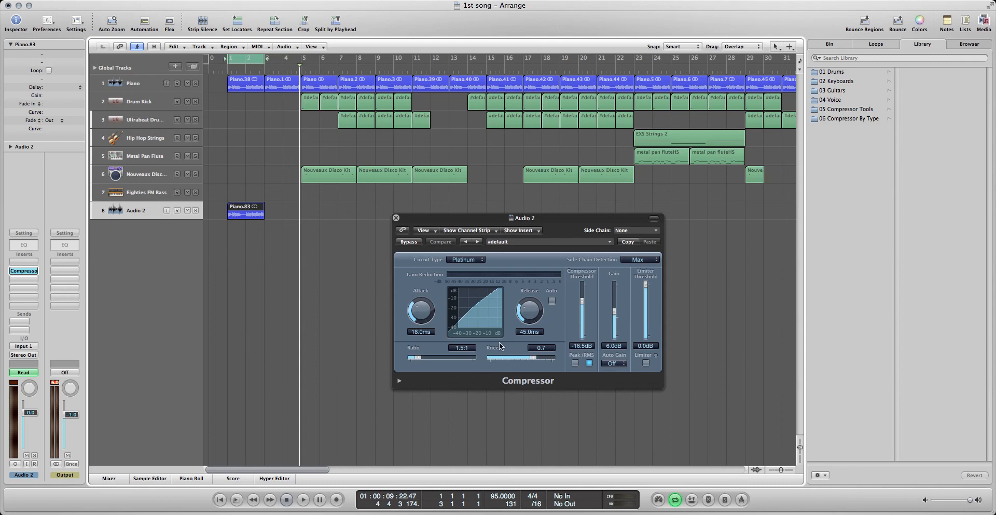
left_click_drag(416, 357, 444, 356)
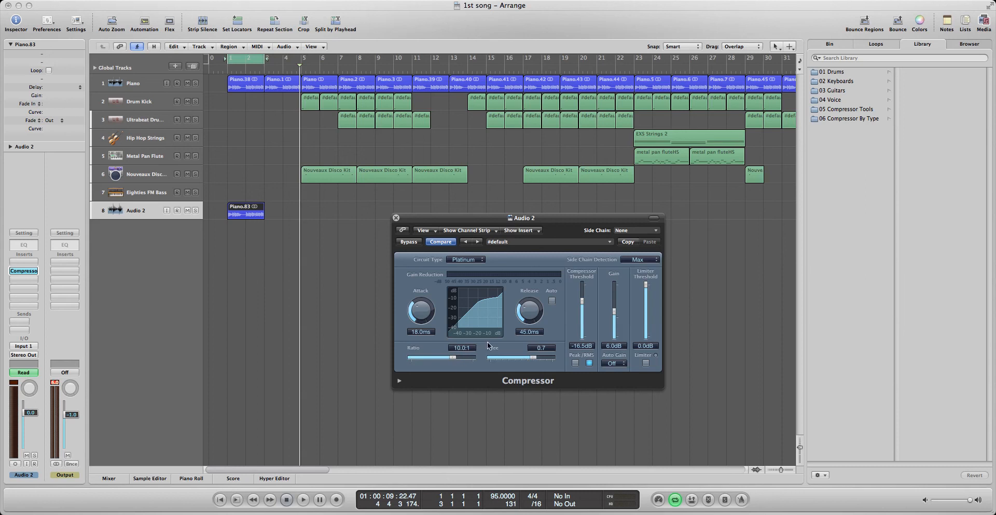
key("space")
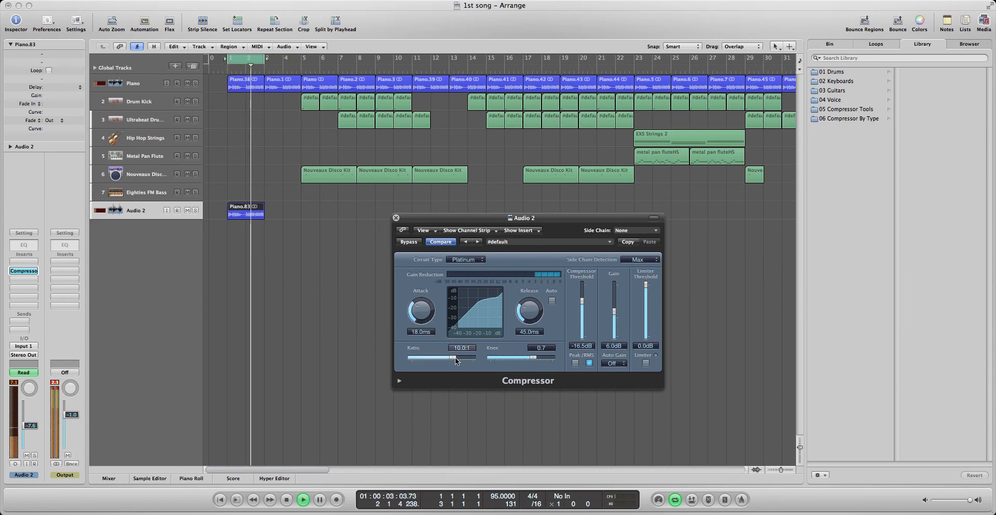
left_click_drag(454, 357, 417, 357)
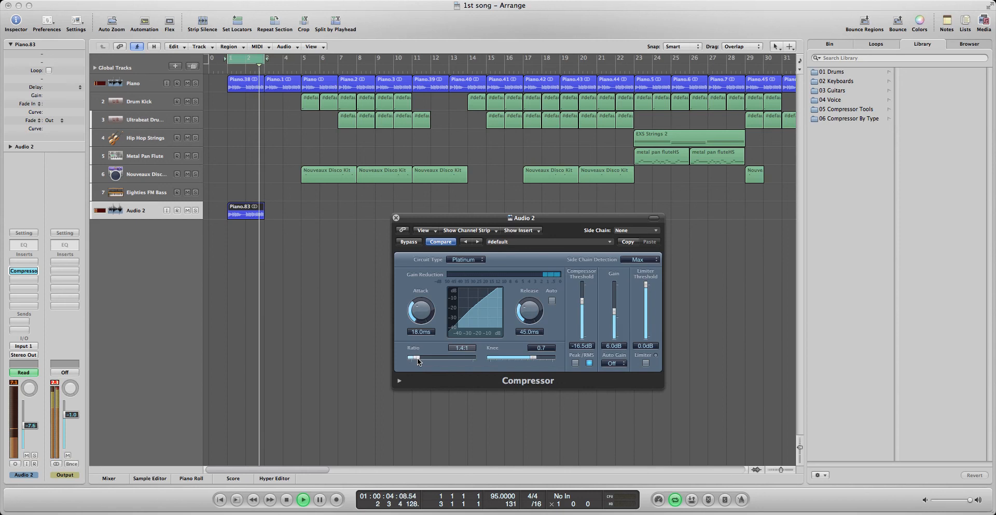
key("space")
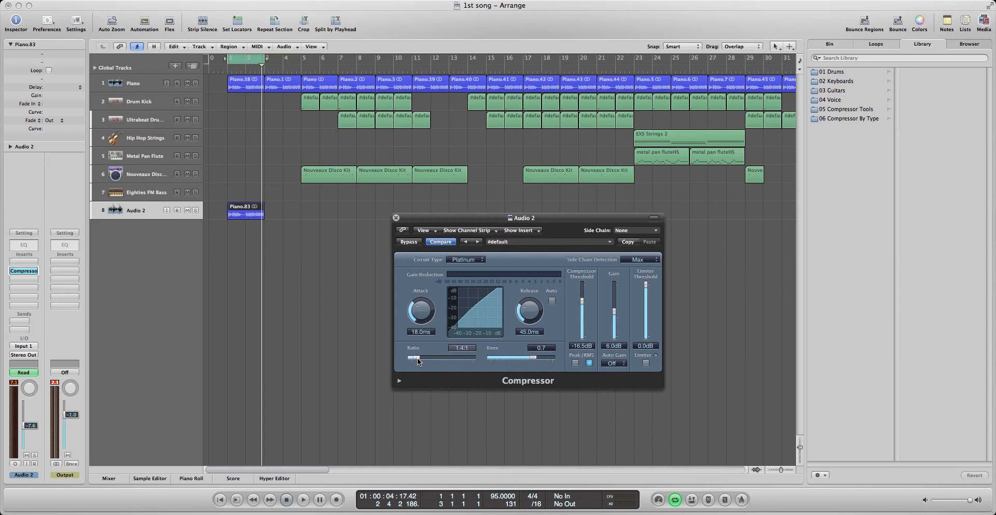
Set the Compressor's ratio to 1.6:1 and solo the Audio 2 track while the loop plays
left_click_drag(418, 359, 419, 359)
key("space")
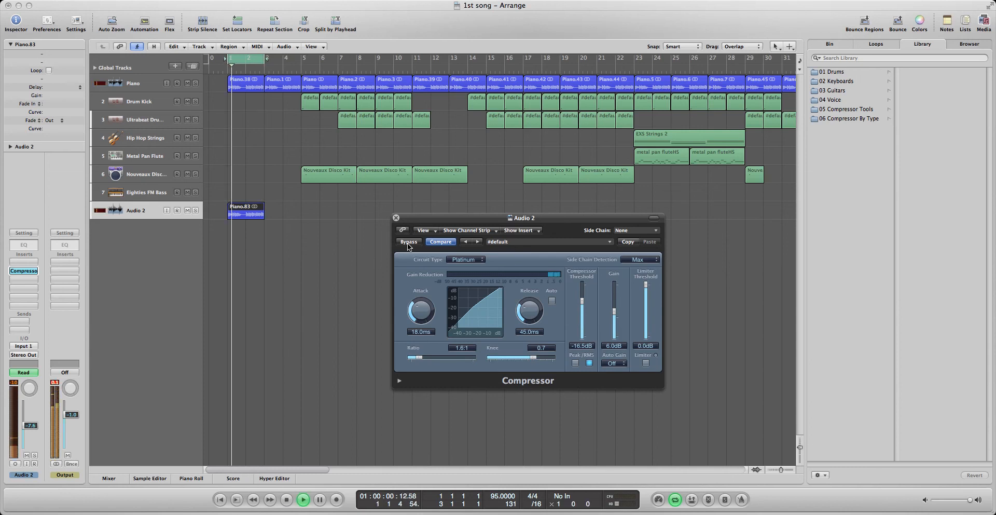
left_click(196, 210)
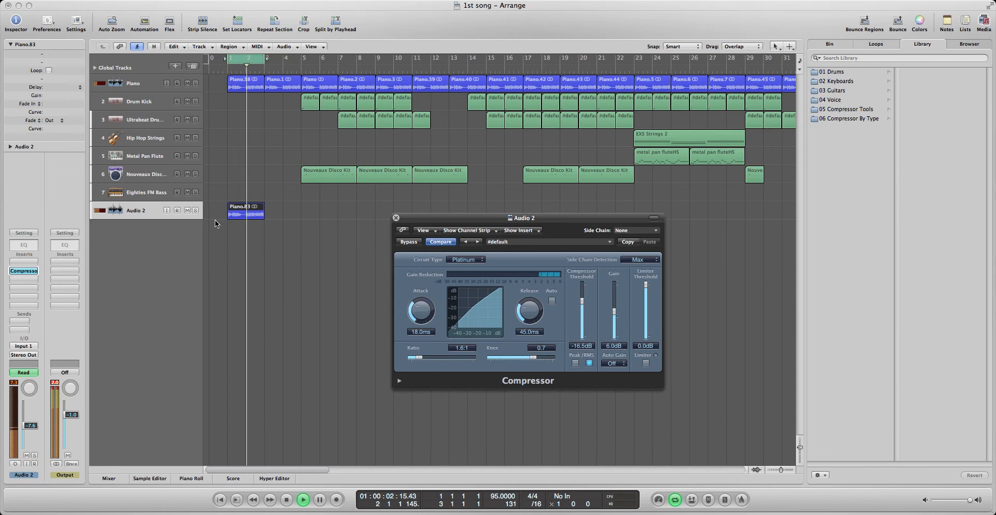
left_click(264, 262)
left_click(264, 262)
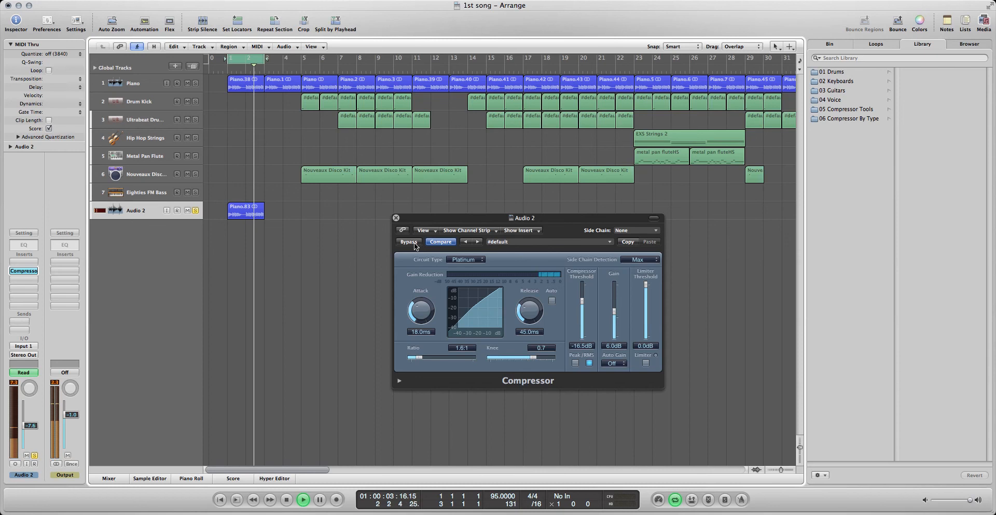
Set the Compressor's ratio to 2.2:1 and compare the playing loop with the Compressor bypassed and active
left_click_drag(424, 357, 428, 357)
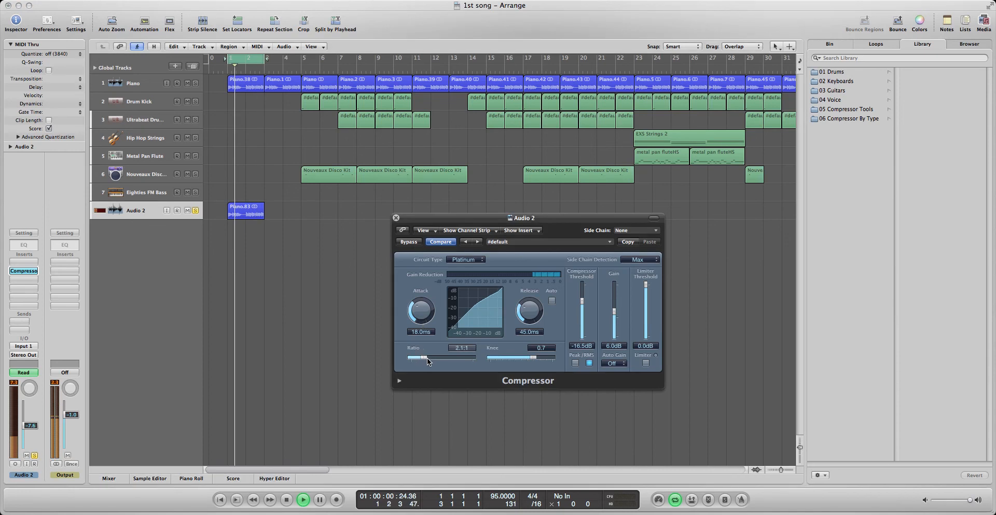
left_click(409, 242)
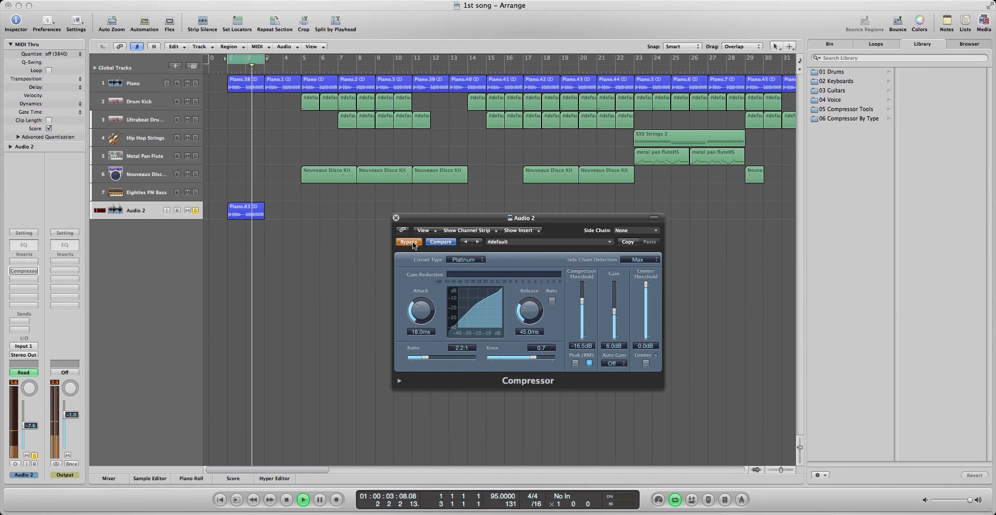
left_click(409, 242)
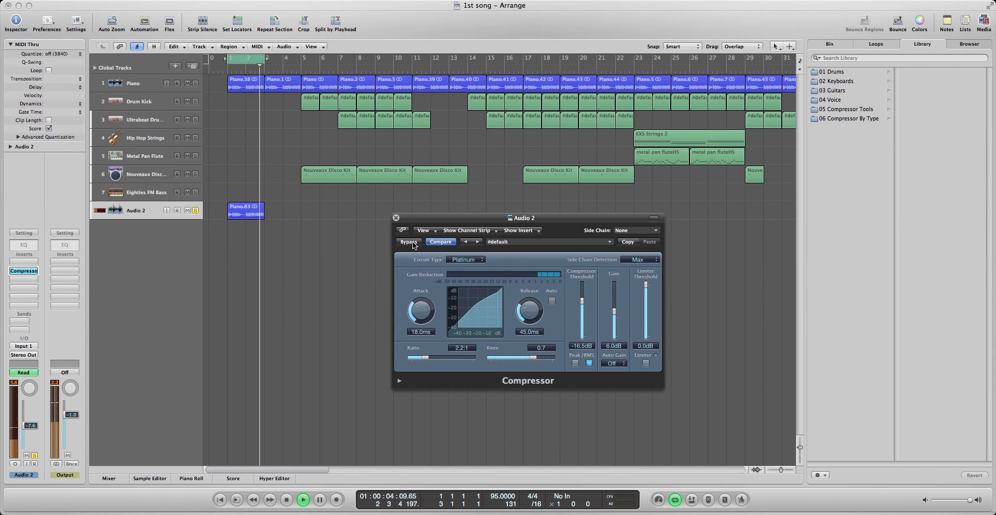
key("space")
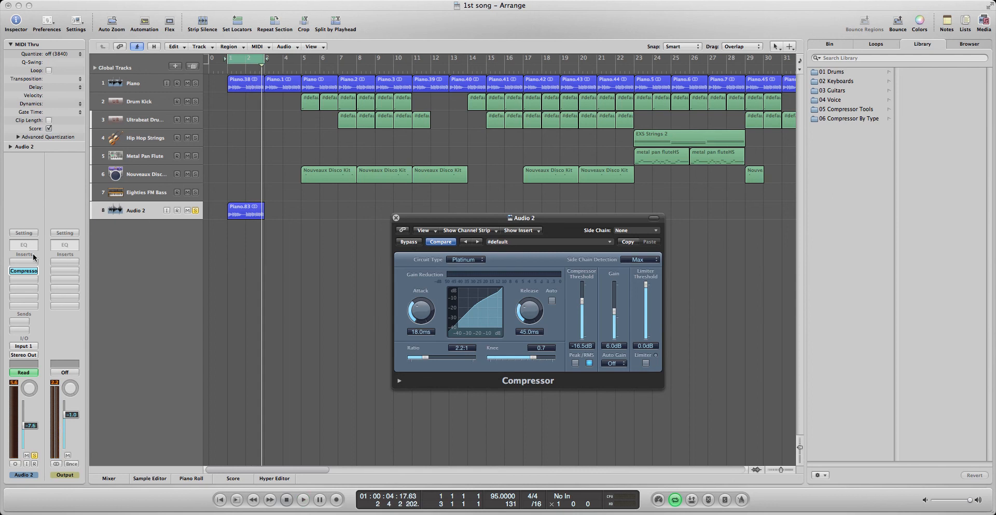
Solo the Piano track, mute Audio 2 and play the loop with the Compressor window closed
left_click(146, 86)
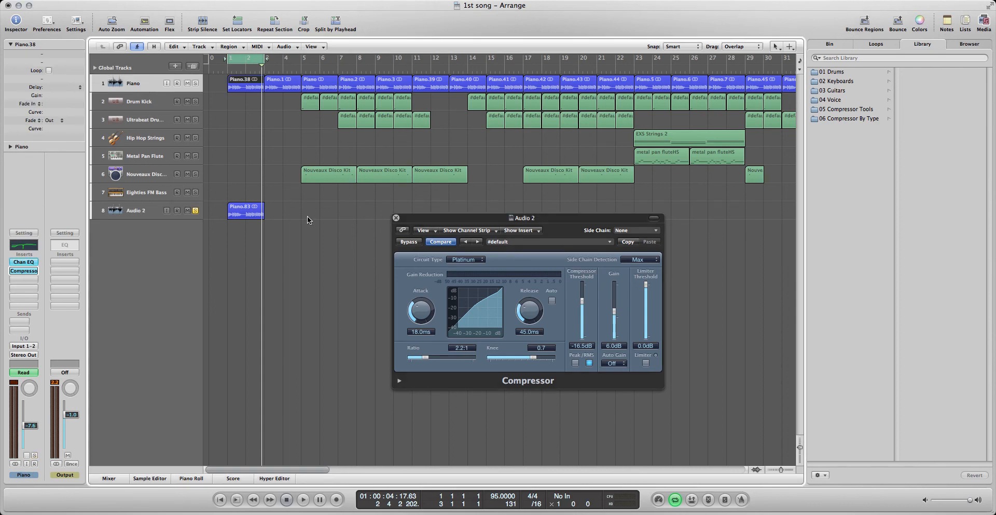
left_click(195, 83)
left_click(396, 218)
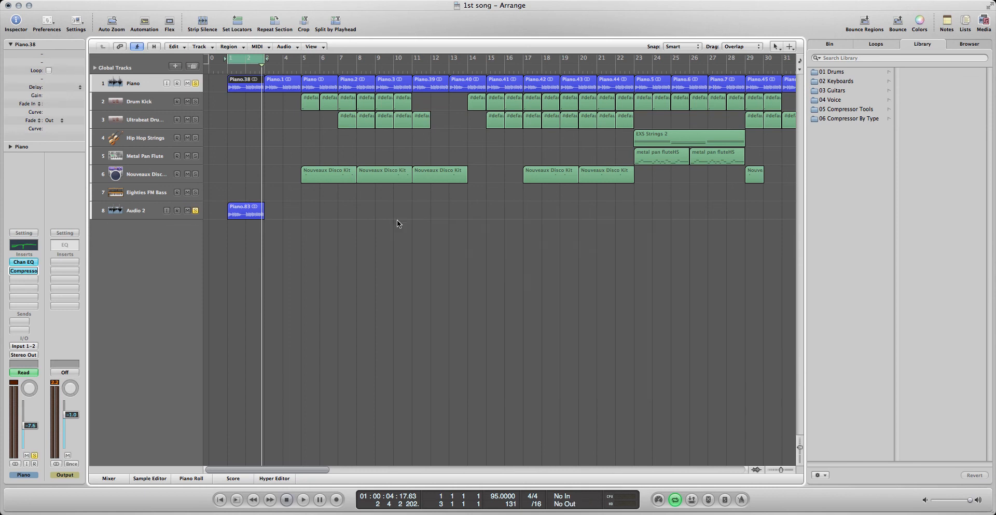
left_click(188, 211)
key("space")
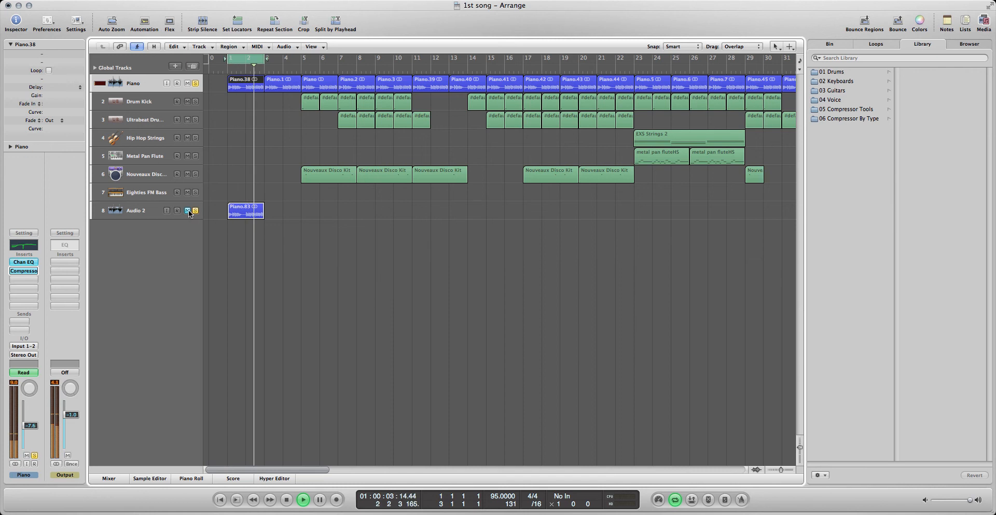
Unmute and select Audio 2, mute Piano briefly to compare the loops, and leave Piano unmuted and unsoloed
left_click(188, 210)
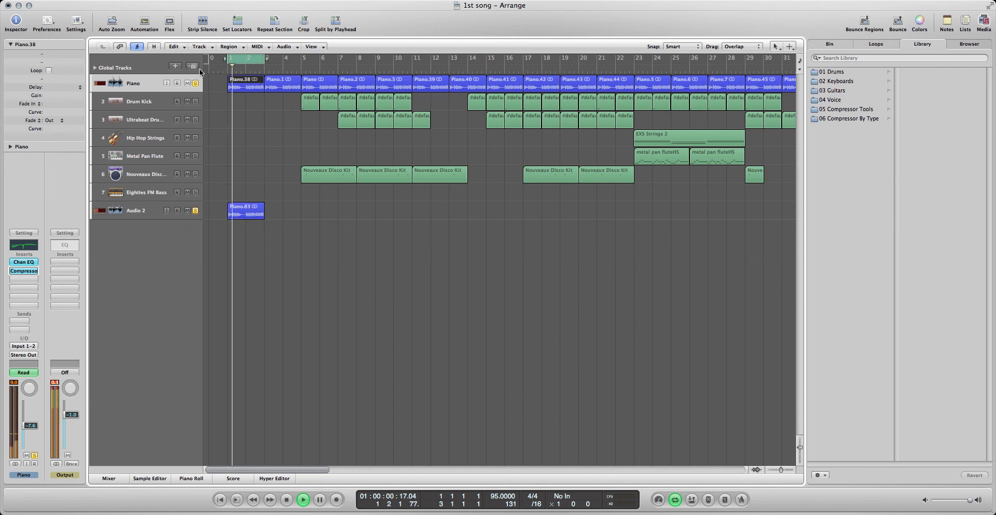
left_click(187, 83)
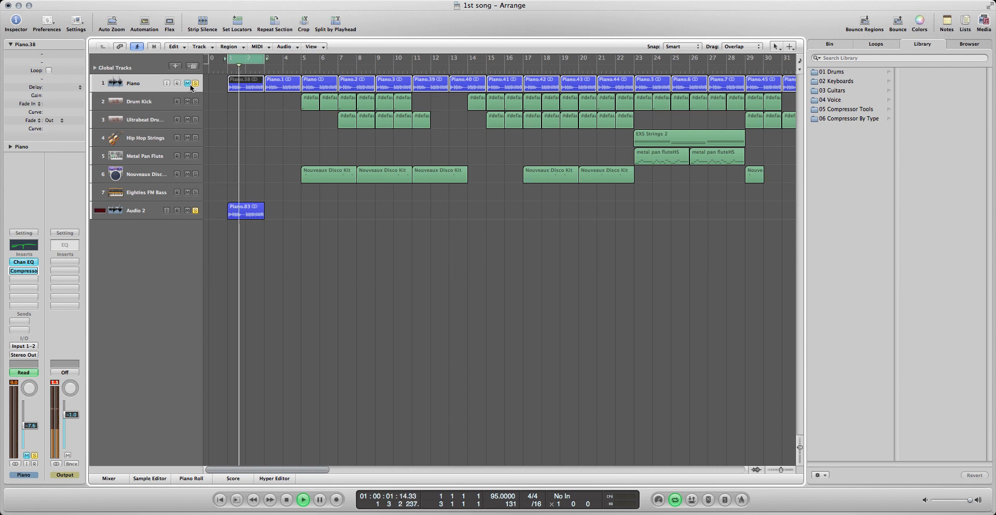
left_click(149, 211)
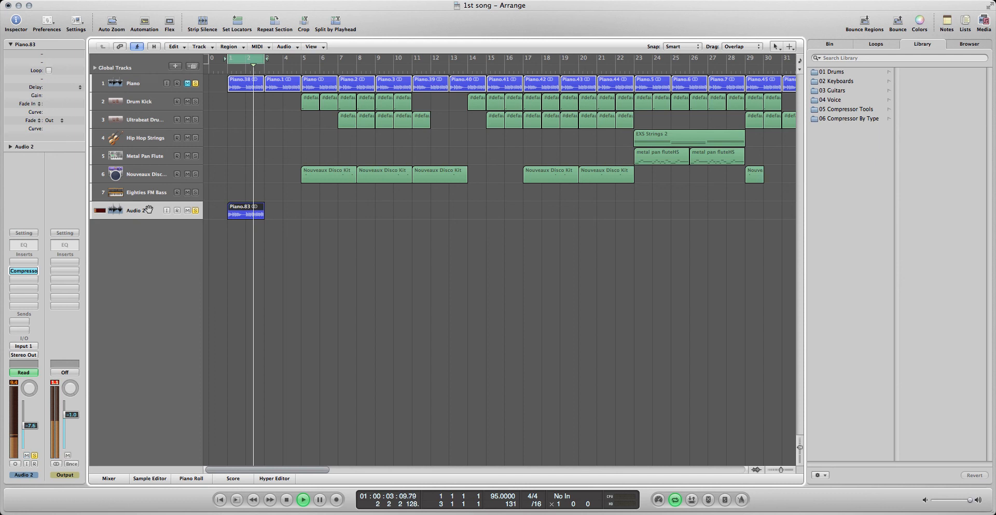
left_click(189, 83)
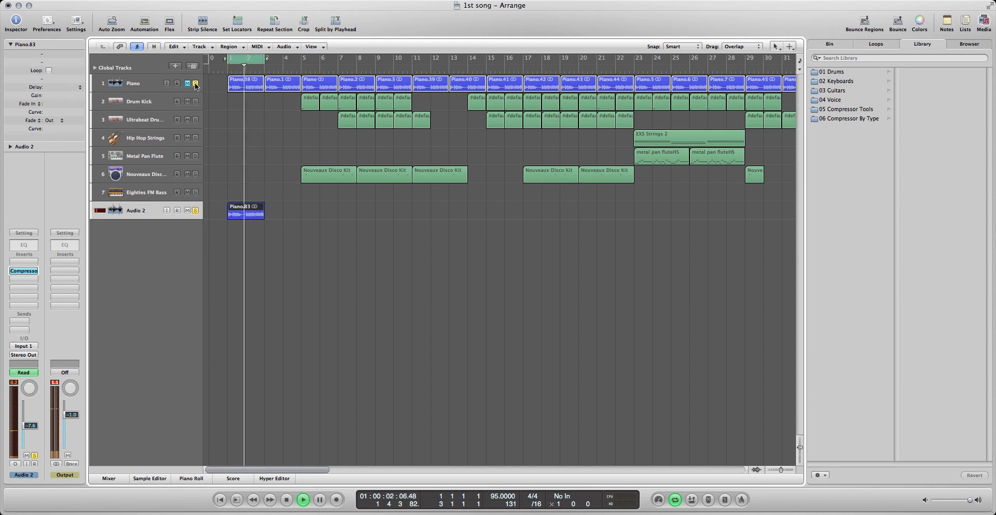
left_click(195, 83)
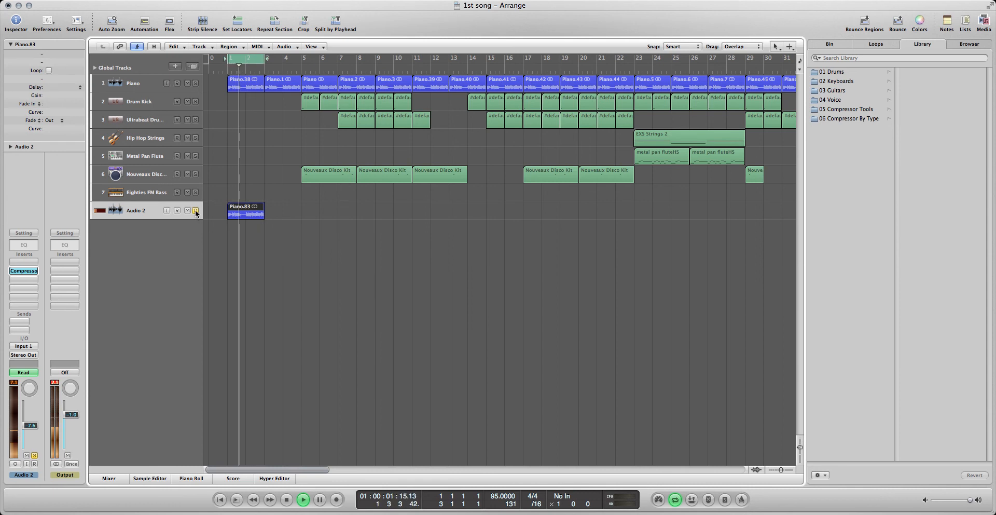
Compare the Piano and Audio 2 loops by alternating their solos, and stop playback with only Piano soloed
left_click(195, 82)
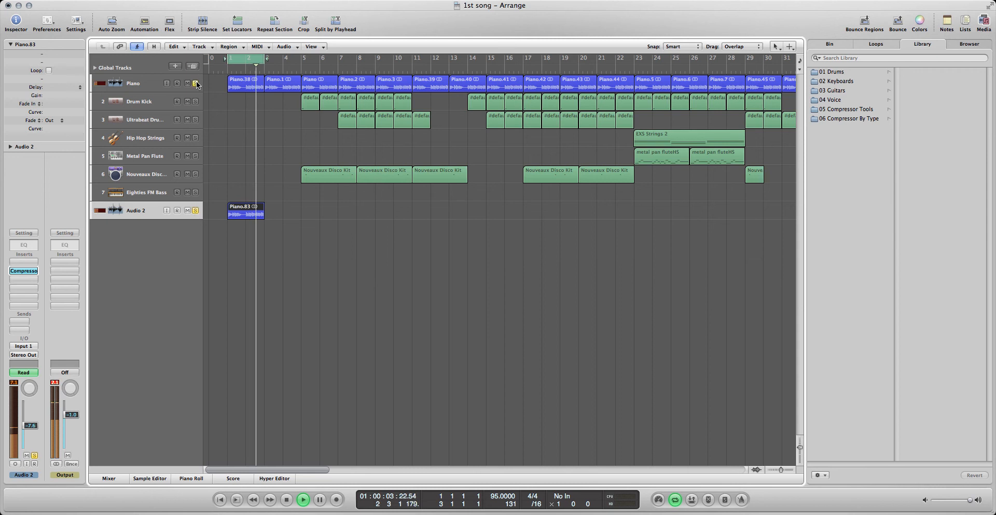
left_click(195, 210)
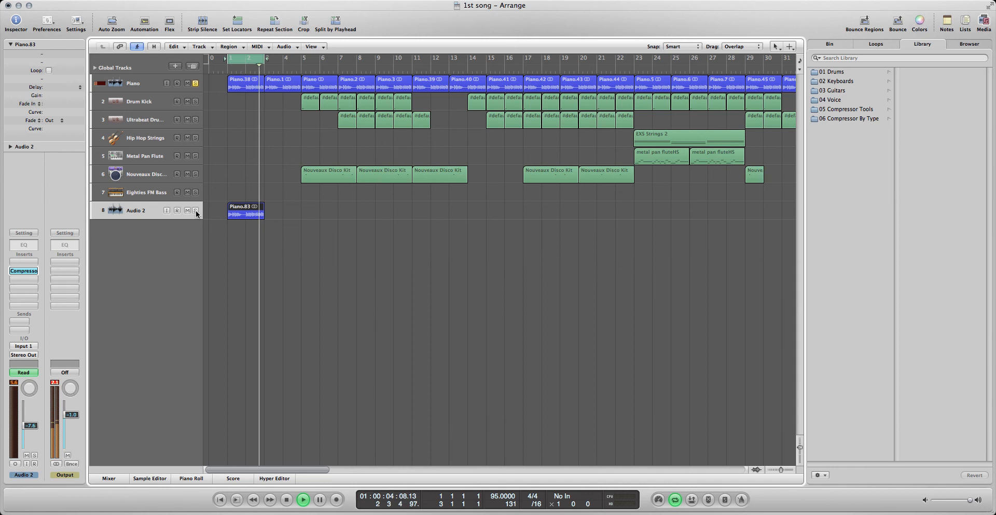
left_click(195, 210)
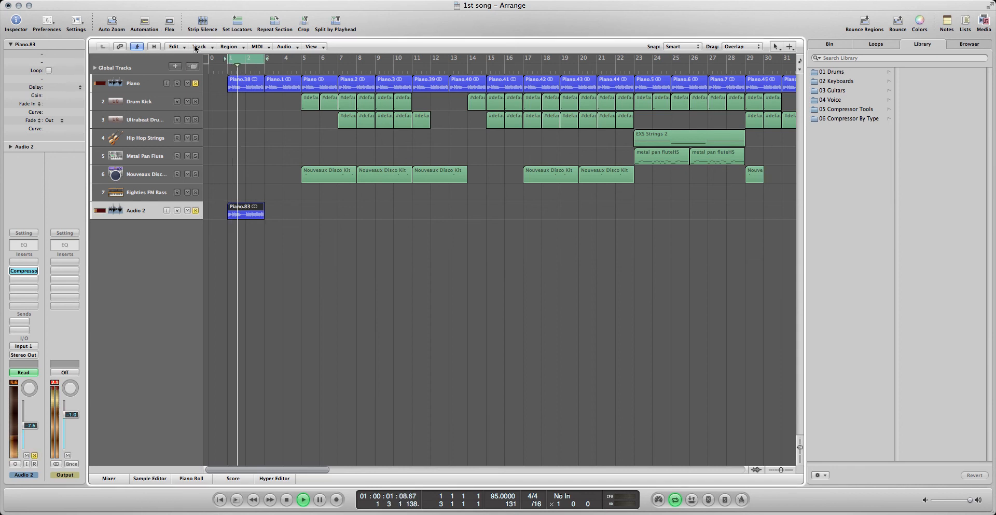
left_click(195, 83)
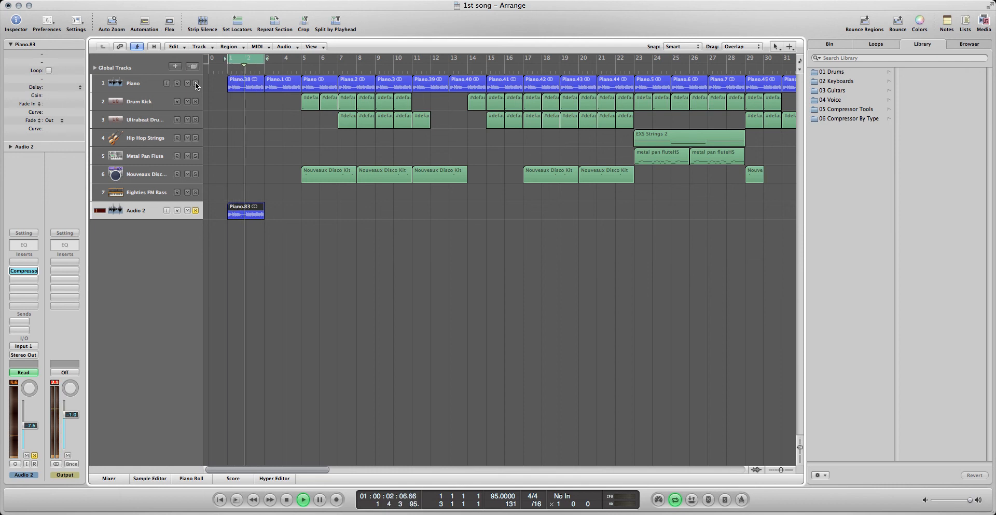
left_click(195, 83)
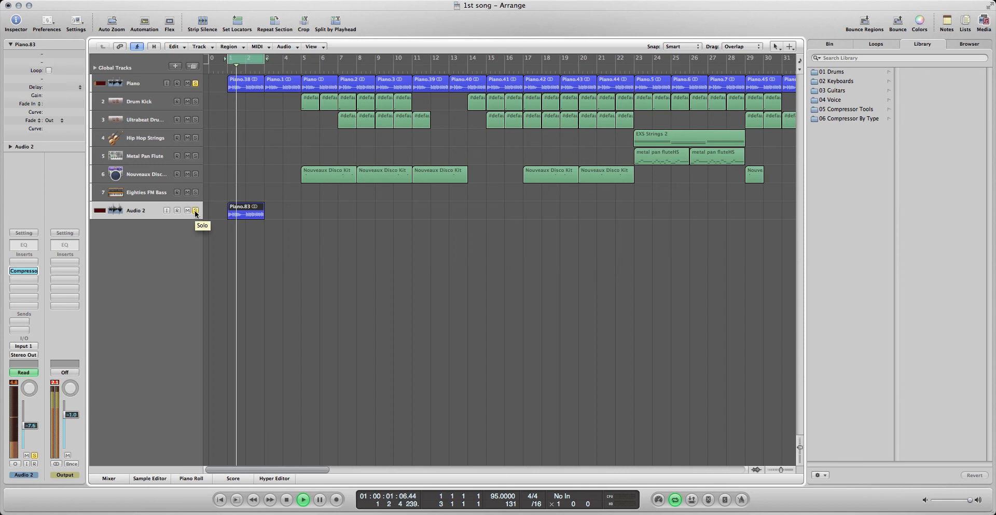
left_click(195, 211)
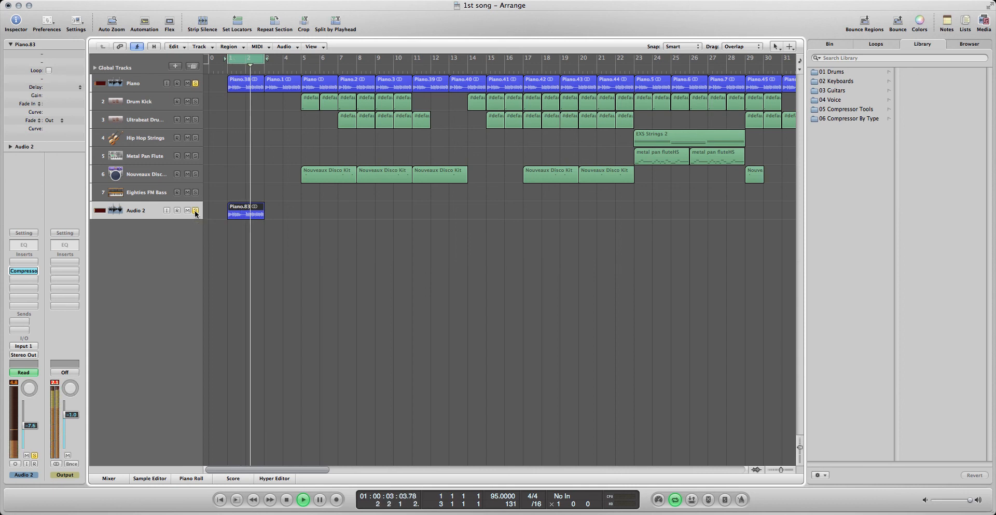
key("space")
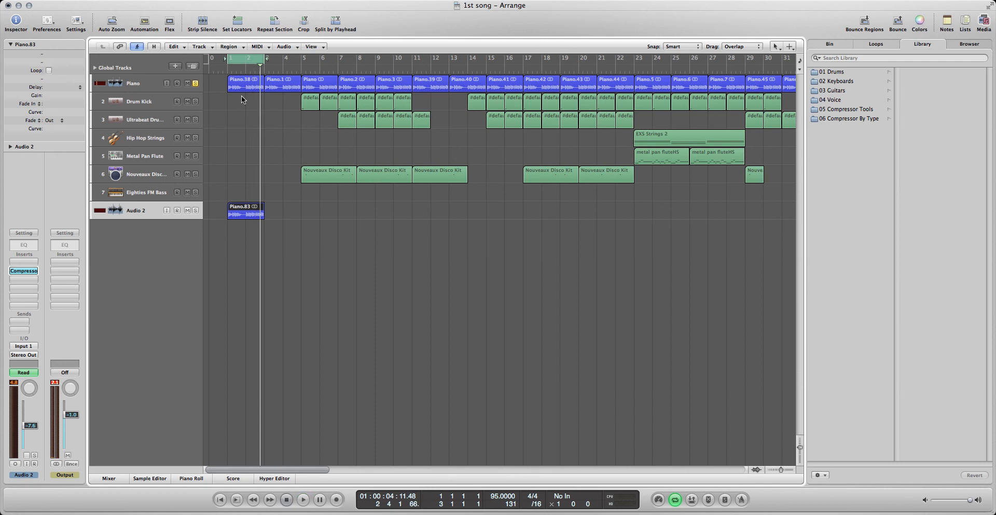
Turn off cycle mode and play the song with the Piano track's Channel EQ open to examine its frequency curve
key("c")
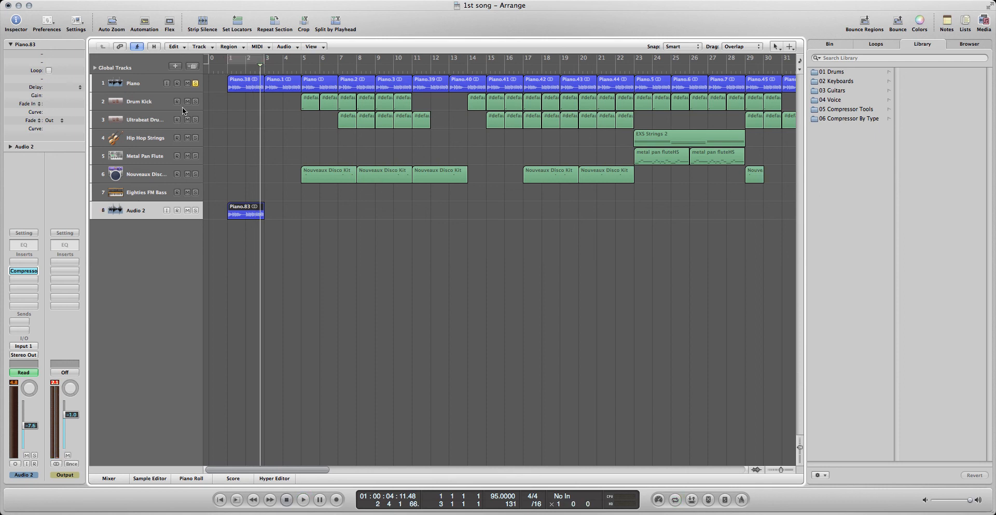
left_click(148, 84)
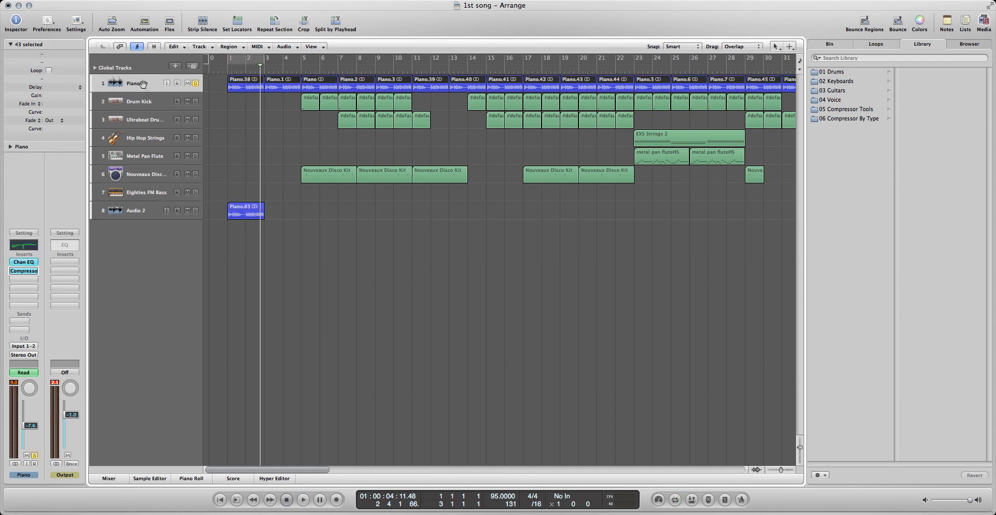
left_click(19, 261)
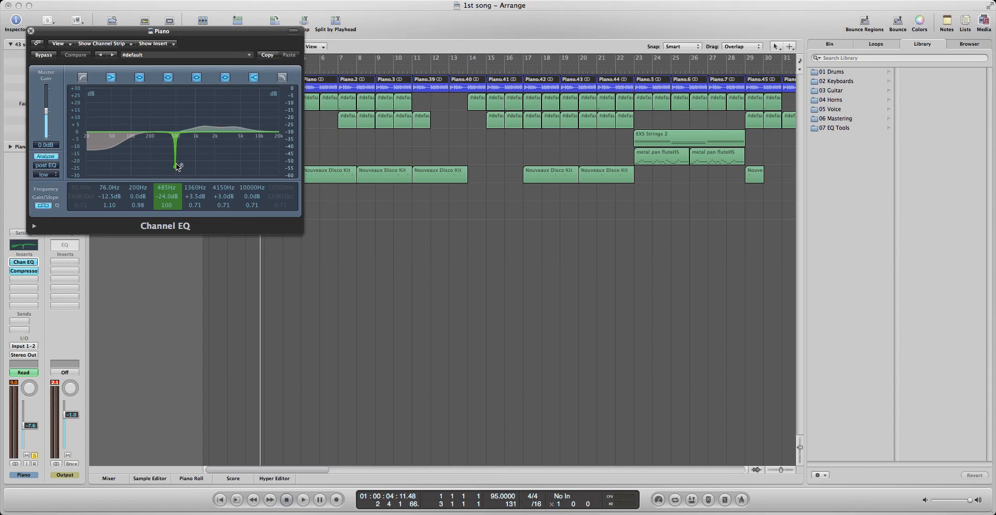
left_click_drag(139, 32, 465, 130)
key("space")
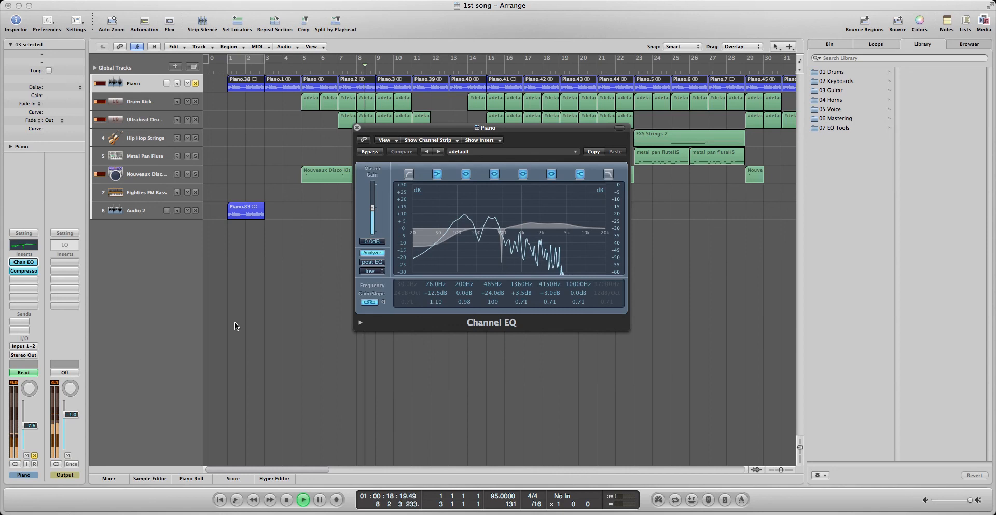
left_click_drag(415, 125, 416, 144)
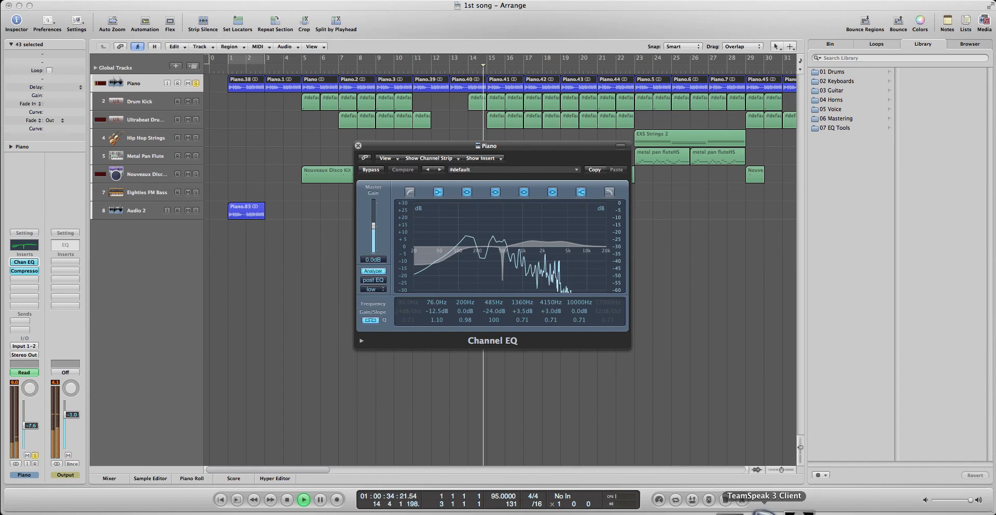
Close the Channel EQ window and play the Piano track briefly from bar 1 to examine its level meters
mouse_move(745, 506)
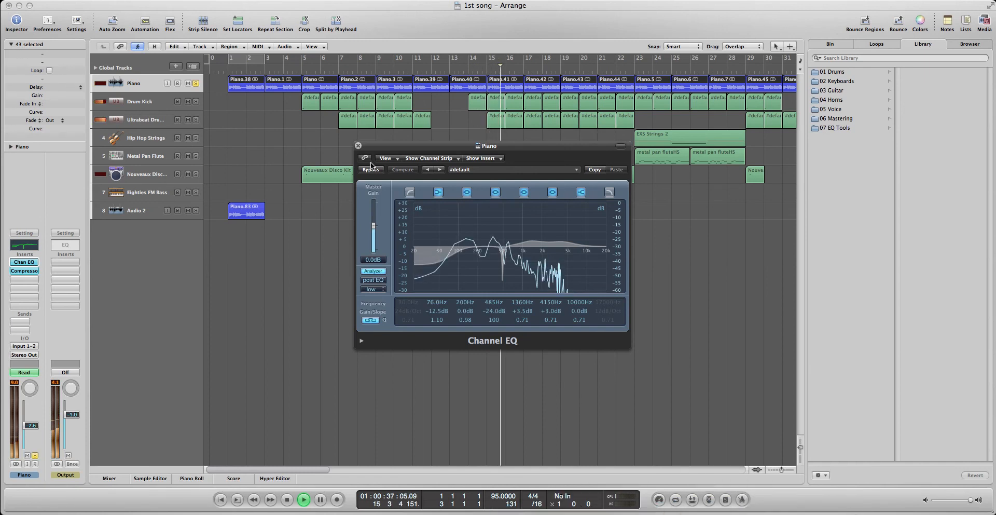
left_click(355, 147)
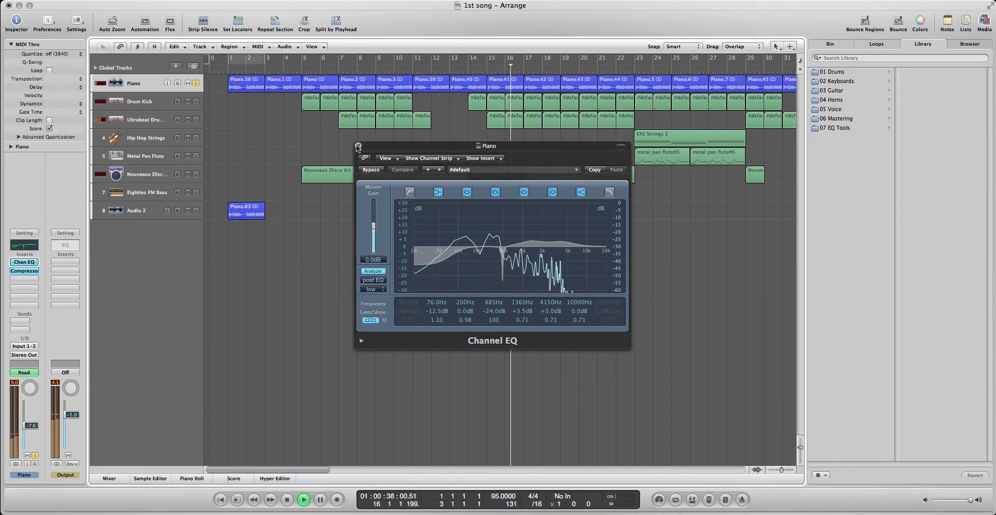
key("space")
left_click(358, 146)
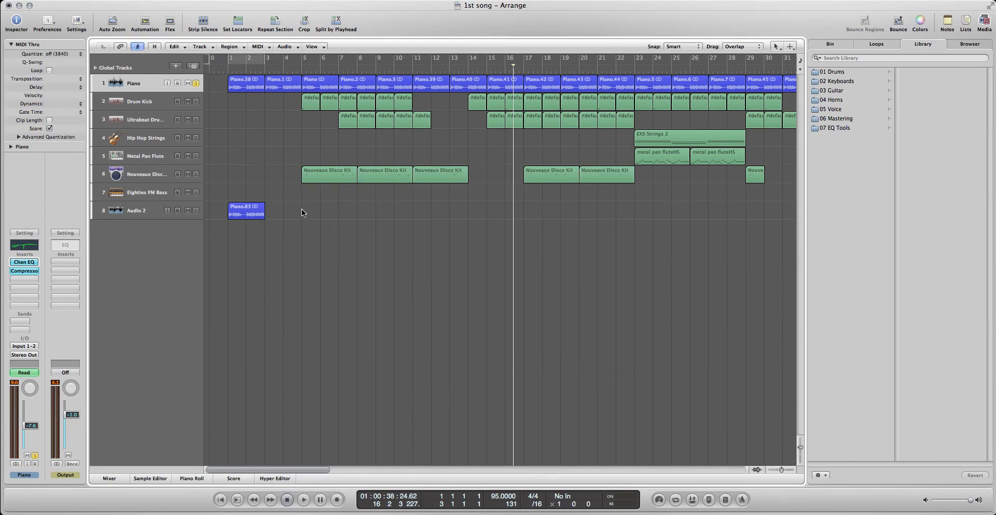
left_click(229, 71)
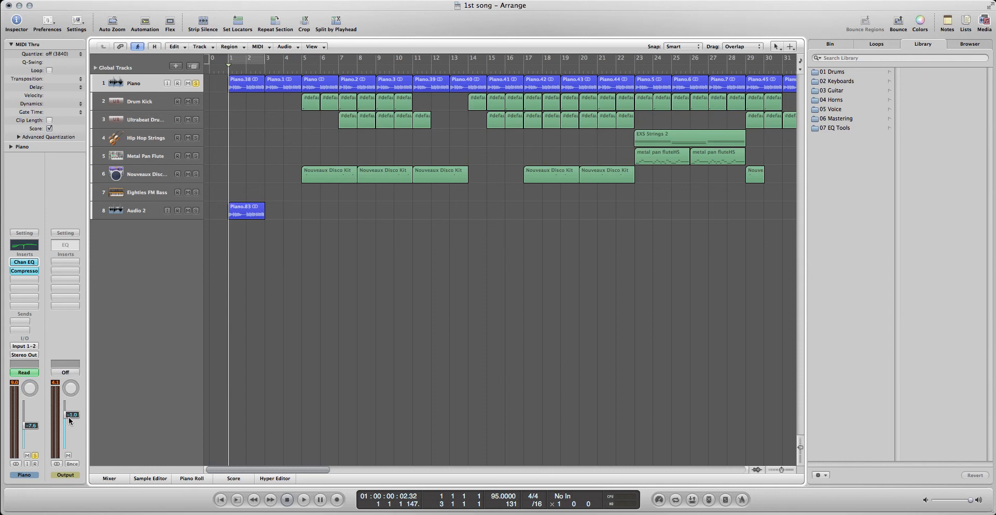
key("space")
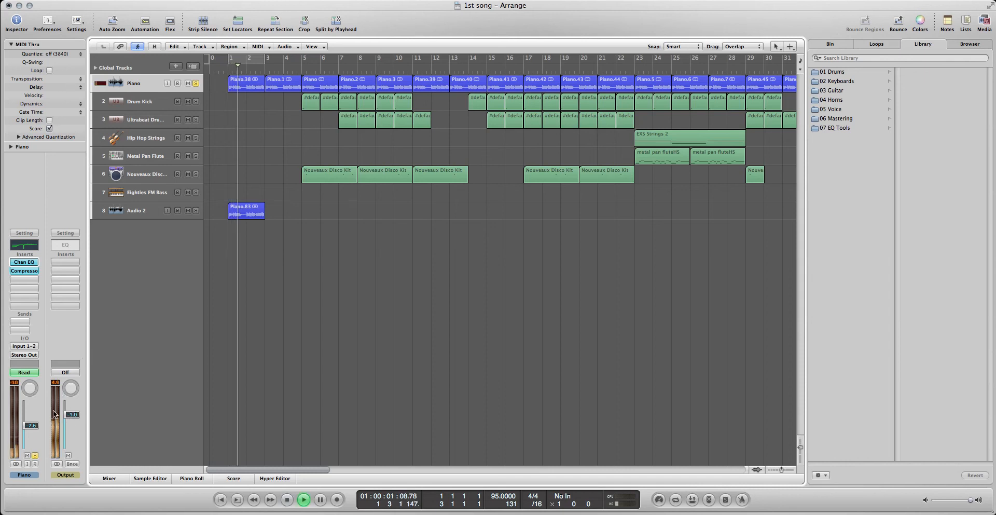
key("space")
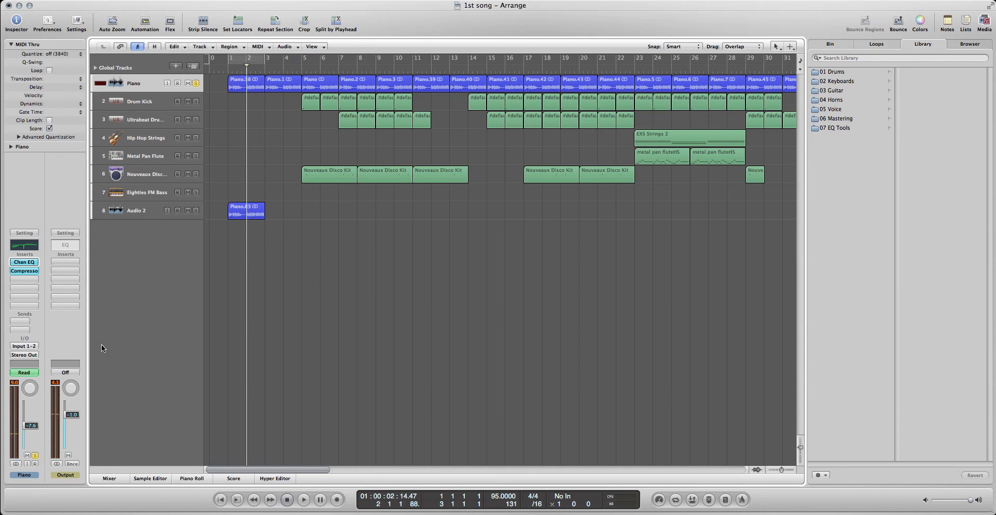
Solo Audio 2 in place of Piano and bypass the Compressor on Audio 2
left_click(195, 210)
left_click(154, 216)
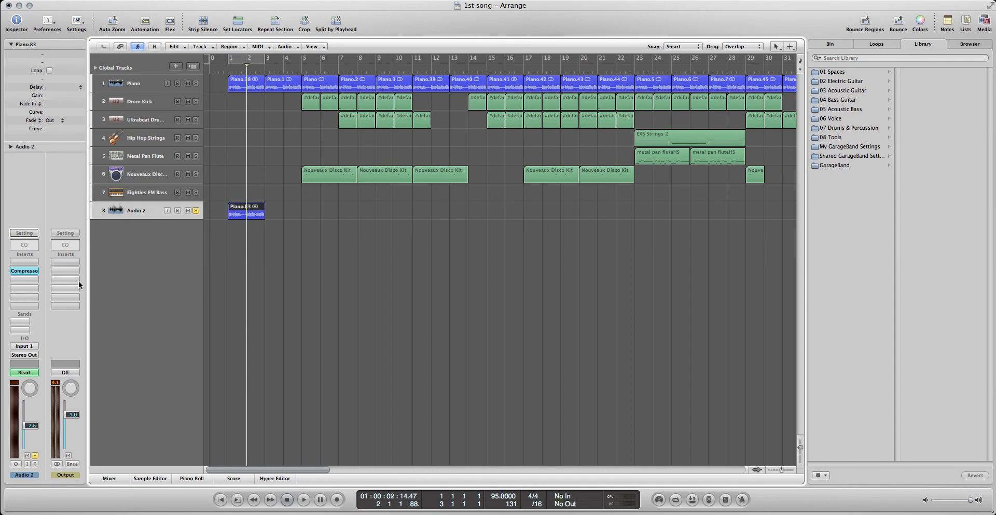
left_click(25, 271)
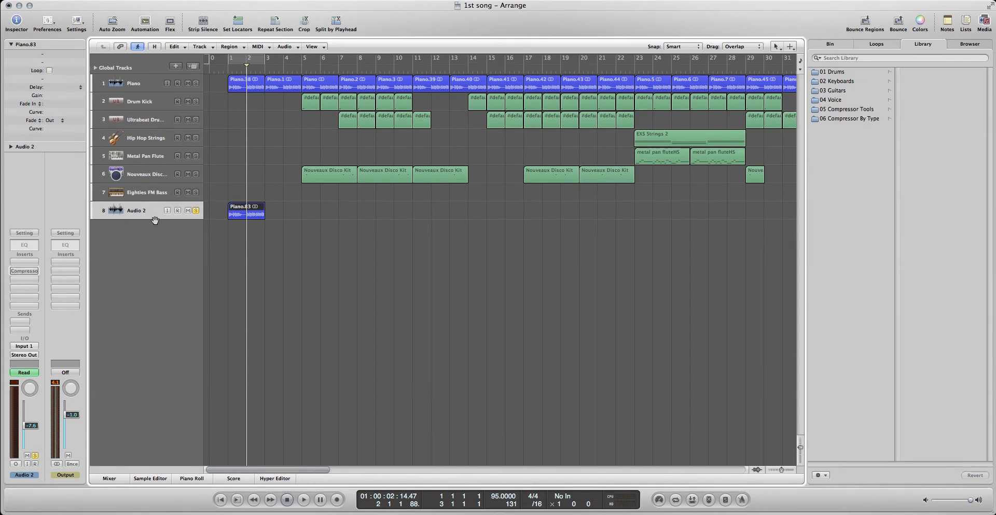
Show track automation, flatten Audio 2's volume curve through about bar 20, and raise it to +5.2 dB
key("a")
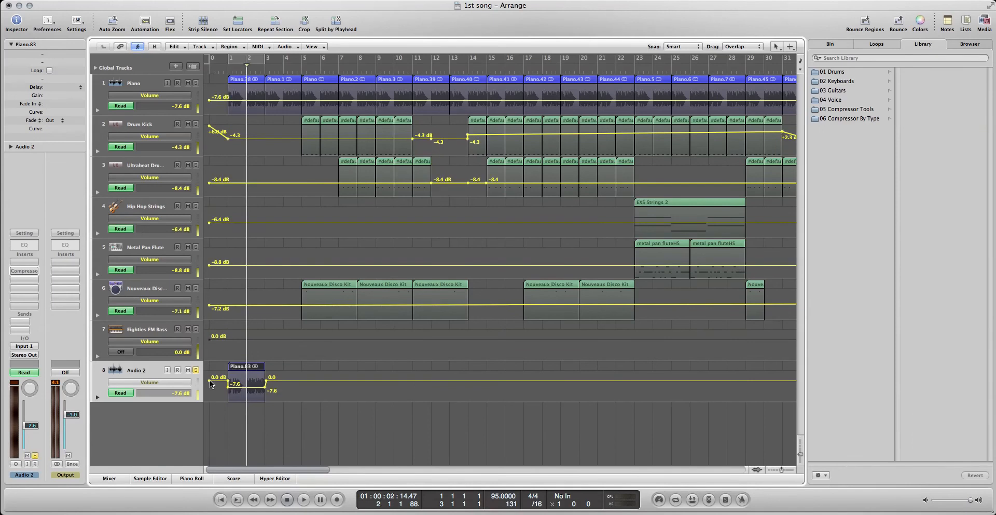
left_click_drag(210, 384, 585, 380)
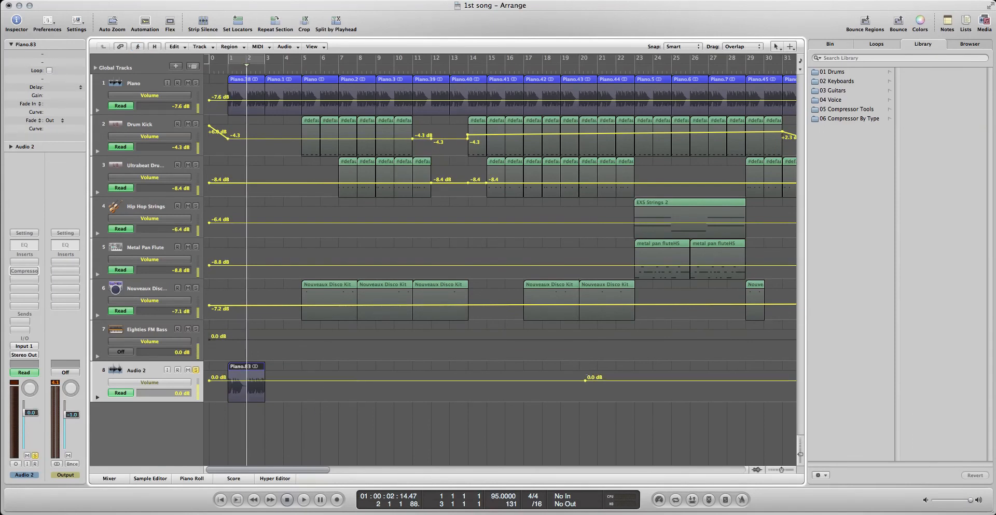
left_click_drag(321, 381, 321, 374)
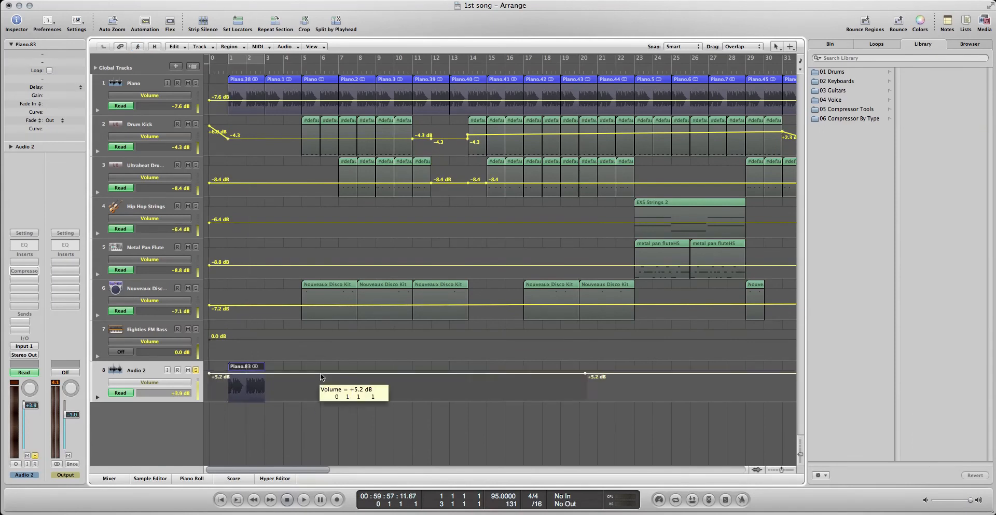
Hide track automation, play the uncompressed Audio 2 loop, and replay it with cycle mode on over bars 1 to 3 to examine its levels
key("space")
key("a")
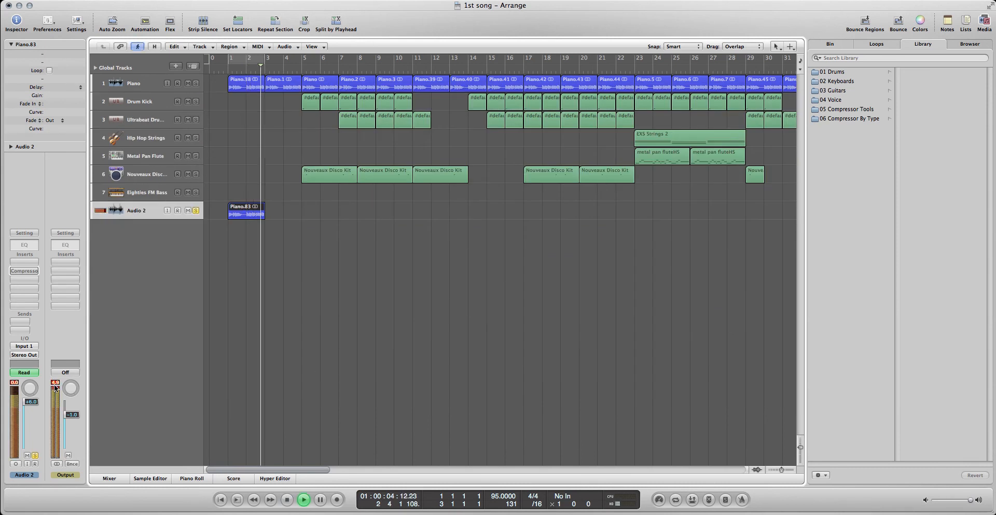
key("space")
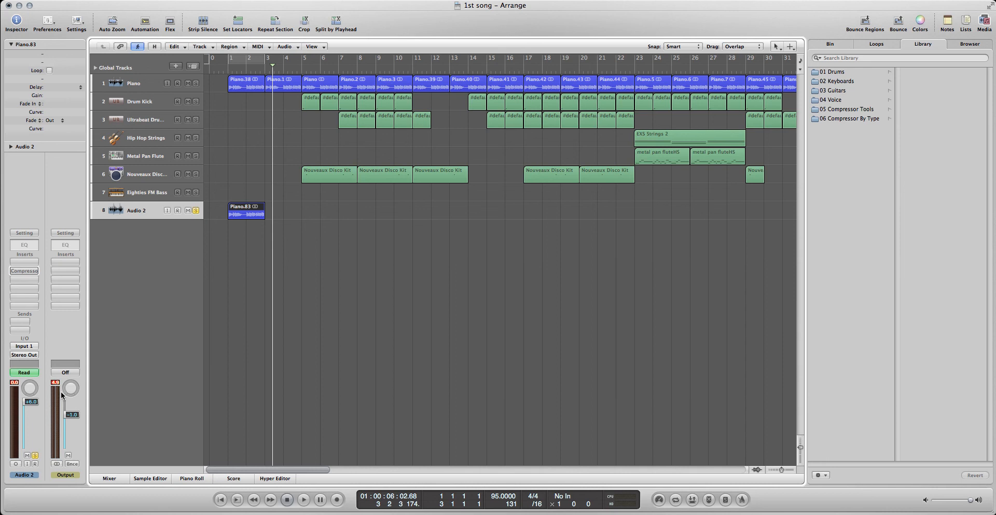
left_click(242, 63)
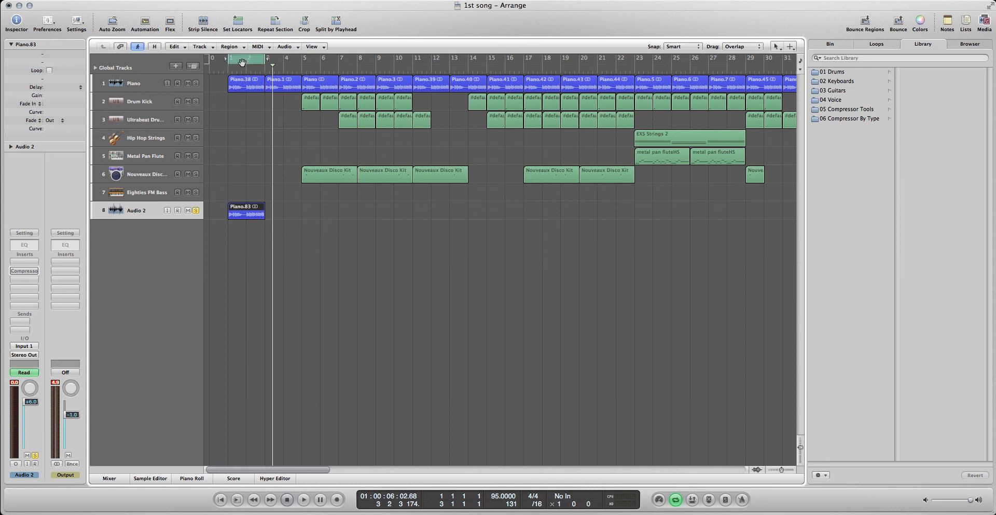
key("space")
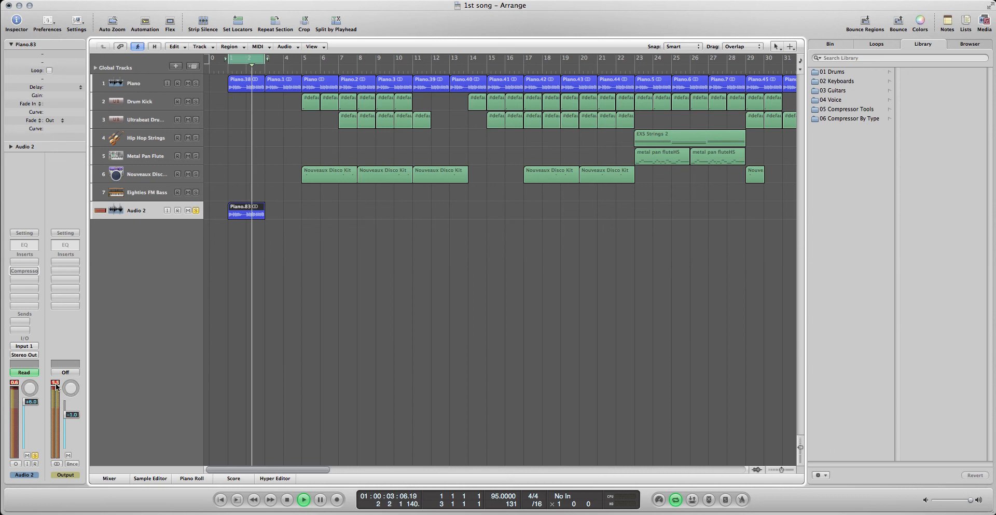
key("space")
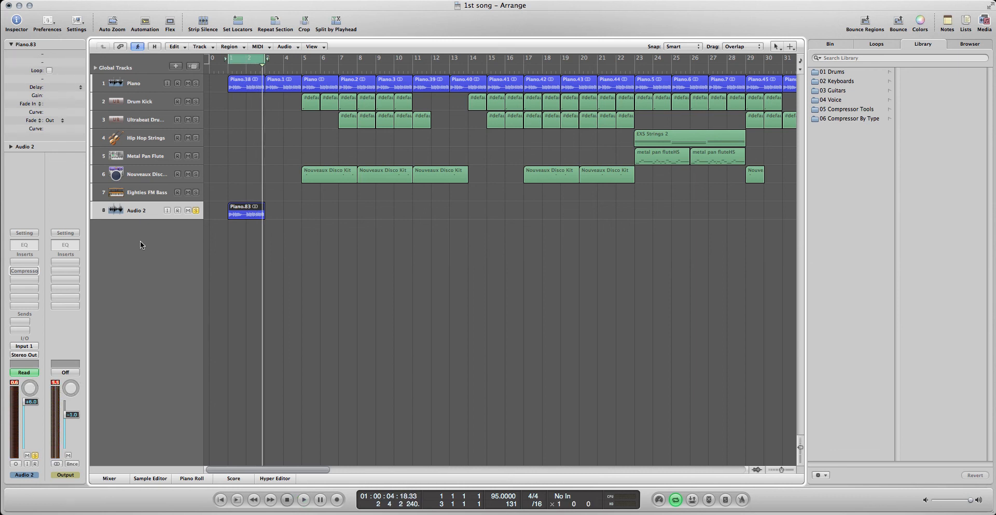
Lower Audio 2's volume curve to -0.1 dB, re-enable its Compressor, and start playing the loop
key("a")
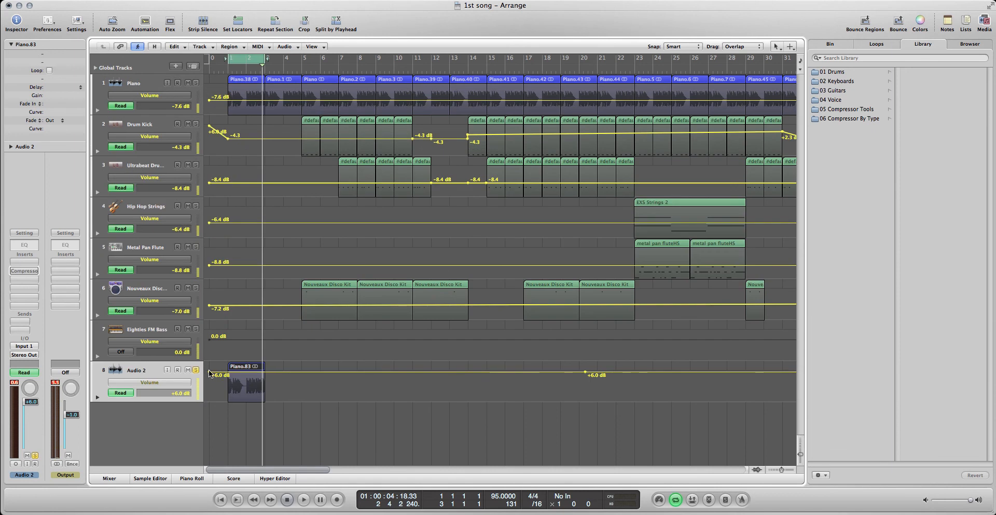
left_click_drag(209, 372, 220, 381)
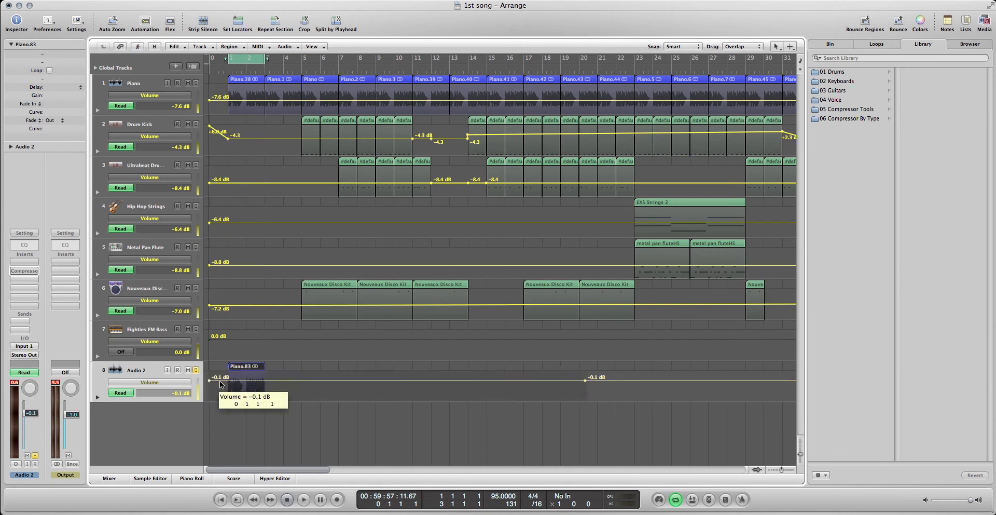
key("a")
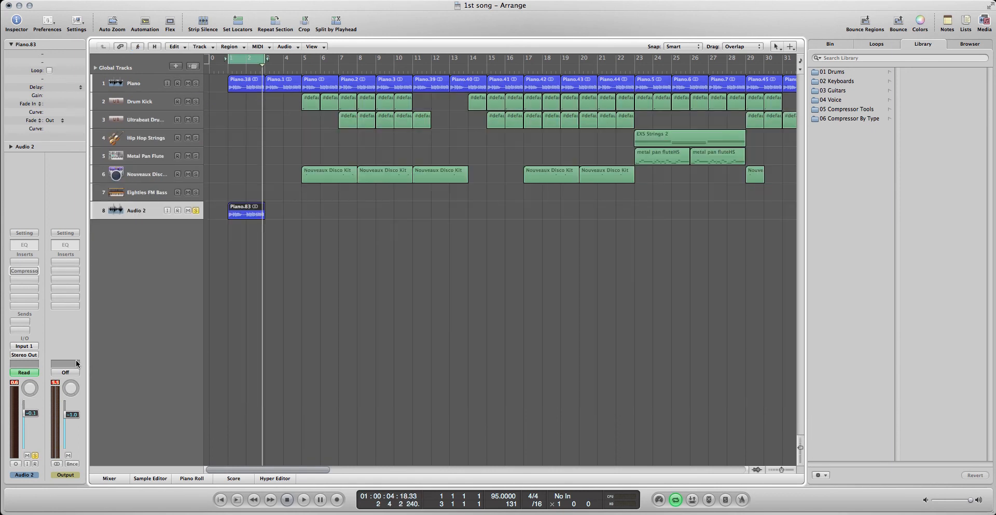
left_click(26, 270)
key("space")
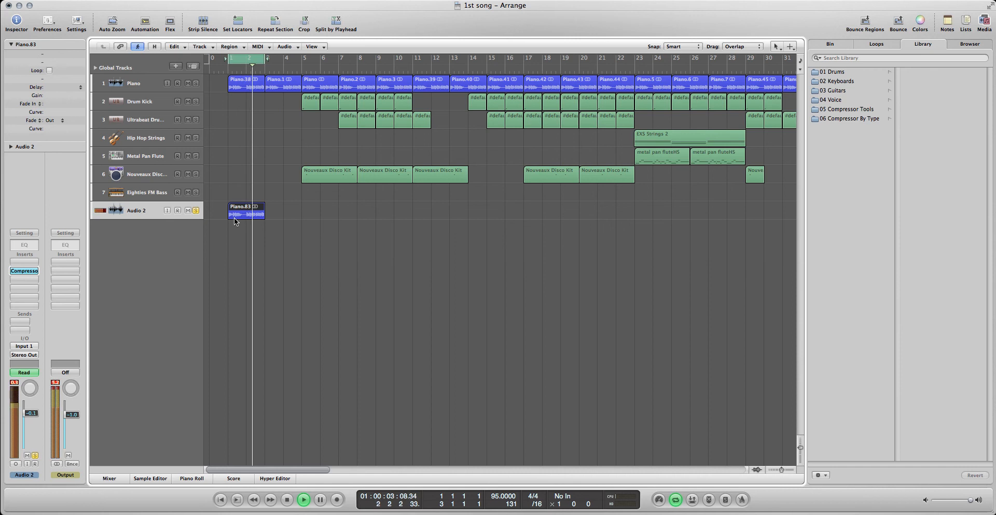
Lower Audio 2's volume automation to -1.8 dB while the compressed loop plays, and hide the automation again
key("a")
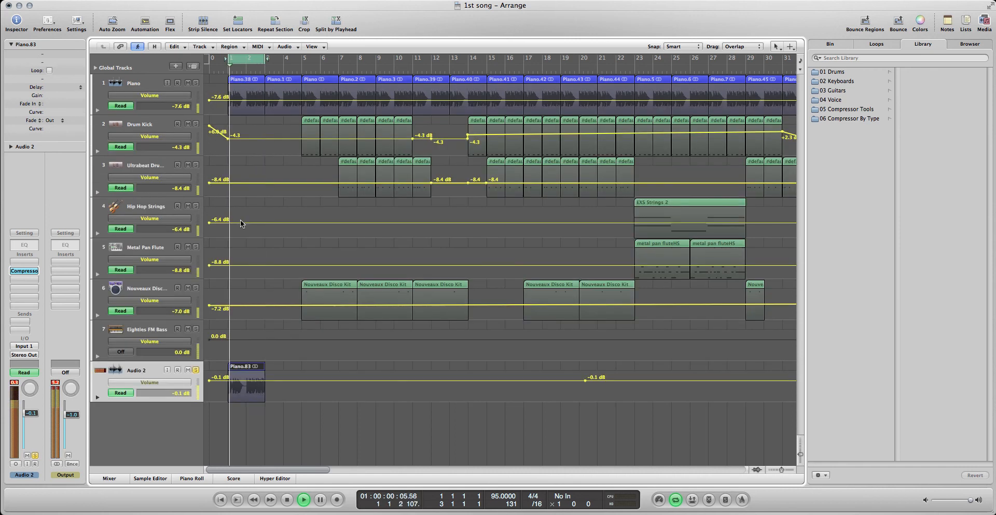
key("a")
key("a")
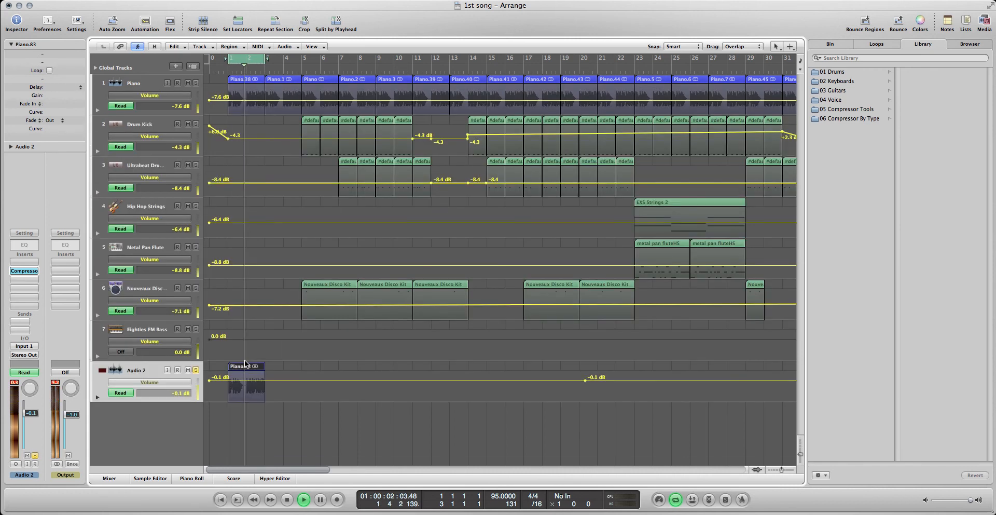
left_click_drag(256, 381, 257, 382)
key("a")
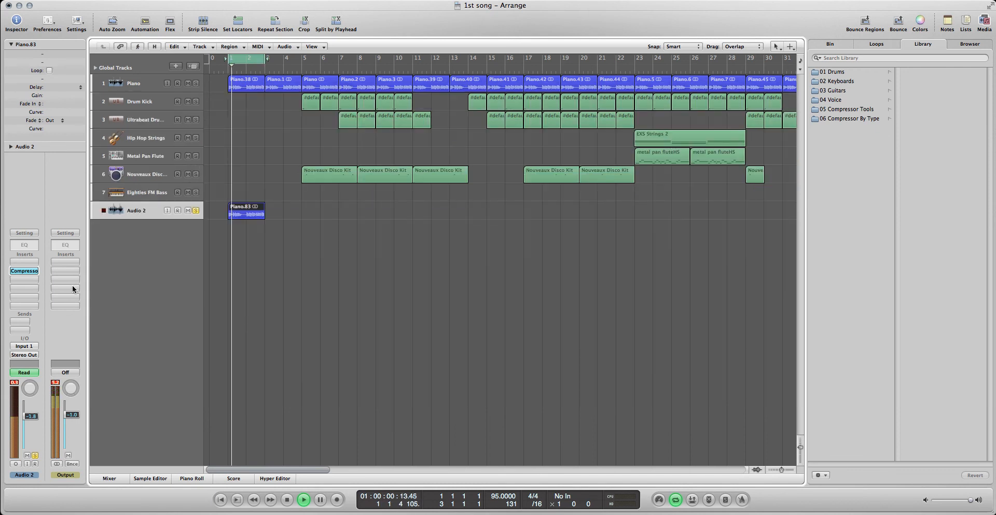
Set Audio 2's Compressor threshold to -20.5 dB and its gain to 8.0 dB, close its window, and deselect the region
left_click(25, 271)
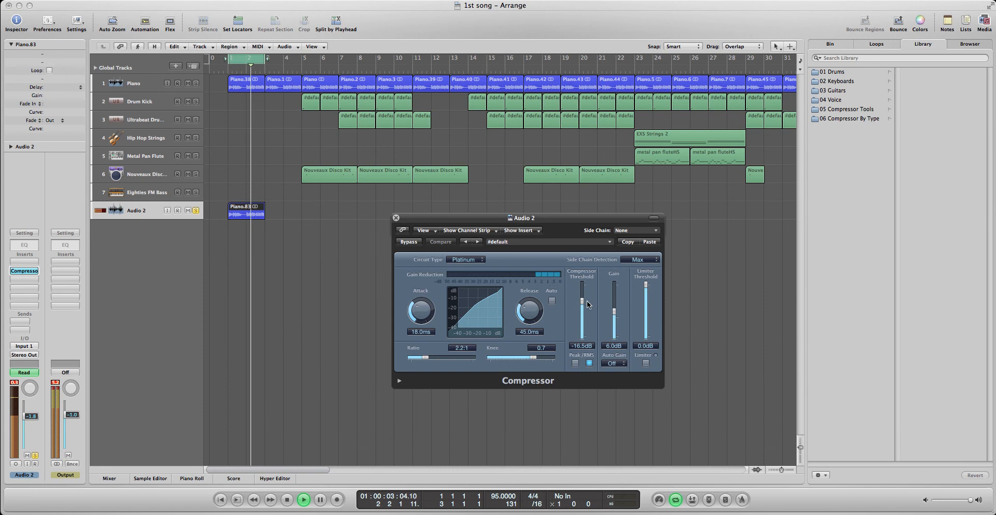
left_click_drag(582, 304, 583, 308)
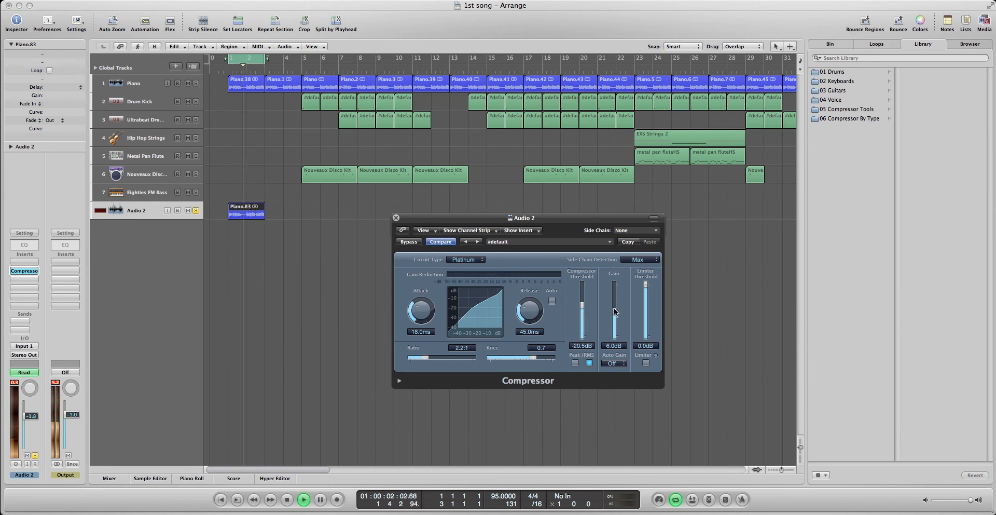
left_click_drag(615, 312, 618, 310)
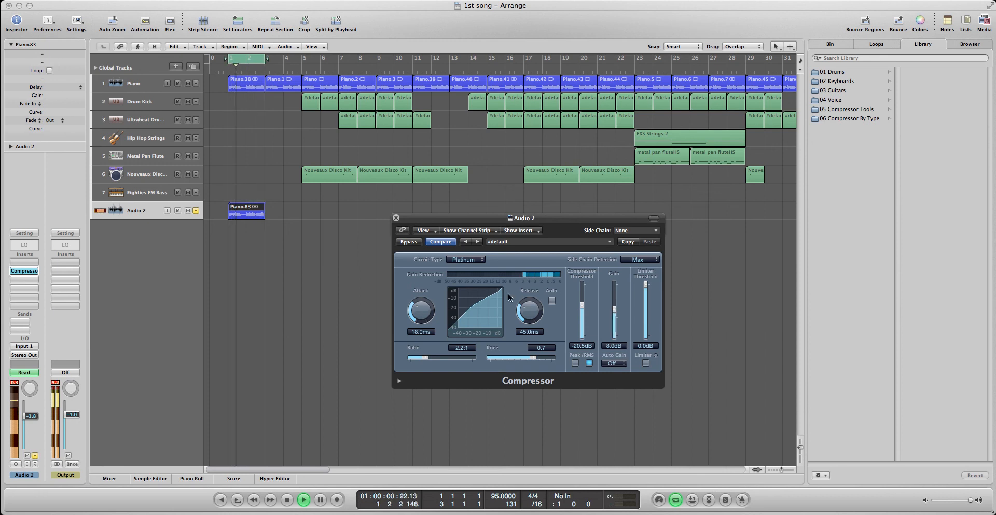
left_click(396, 218)
left_click(364, 236)
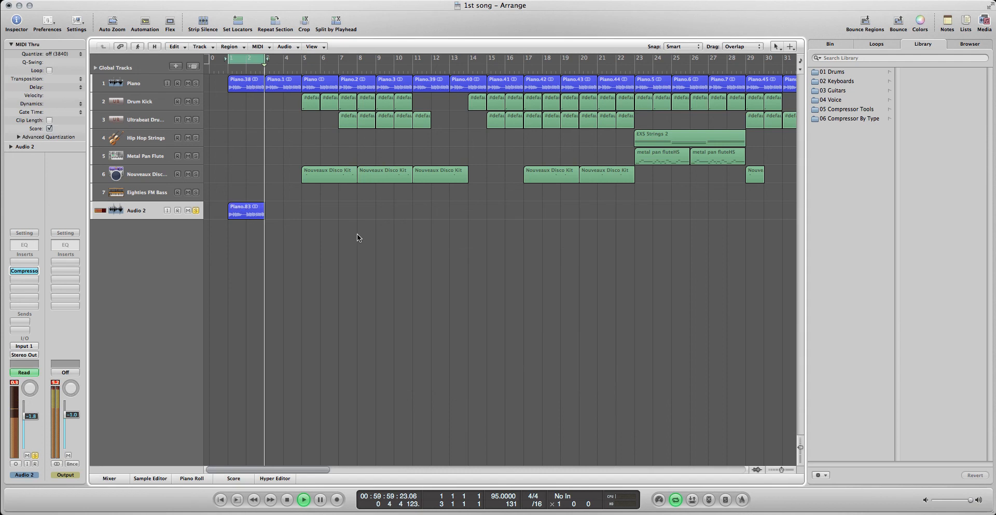
Lower the Output channel to -2.2 dB and replay the loop, and reduce Audio 2's volume curve to -7.0 dB
key("space")
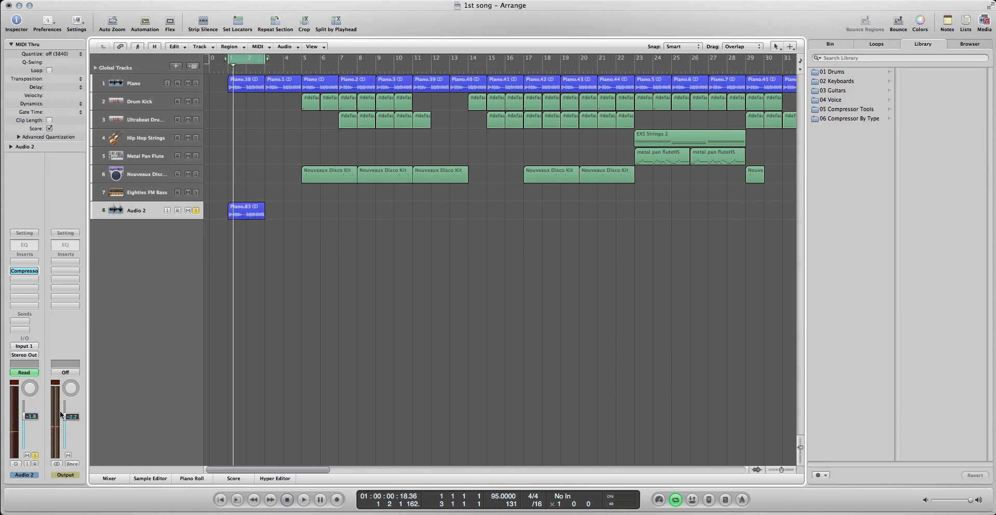
key("space")
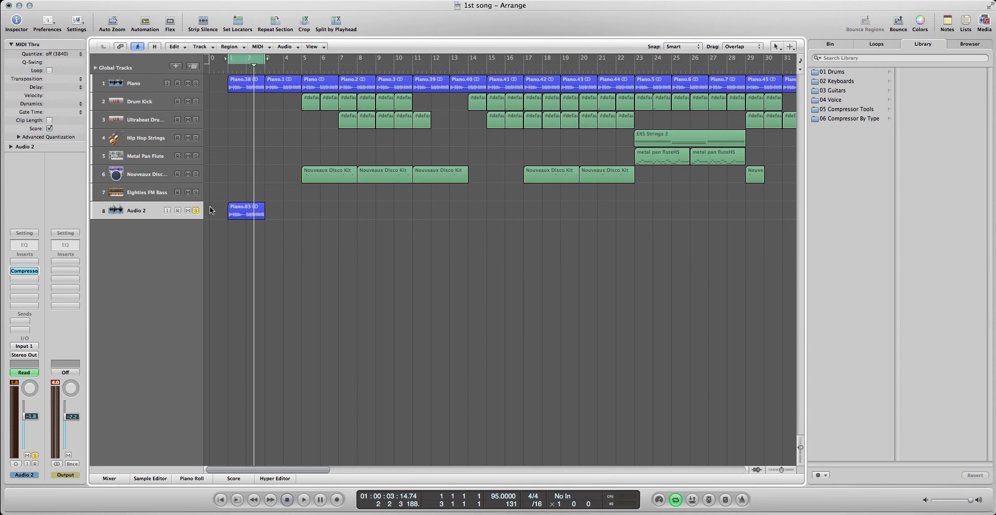
key("a")
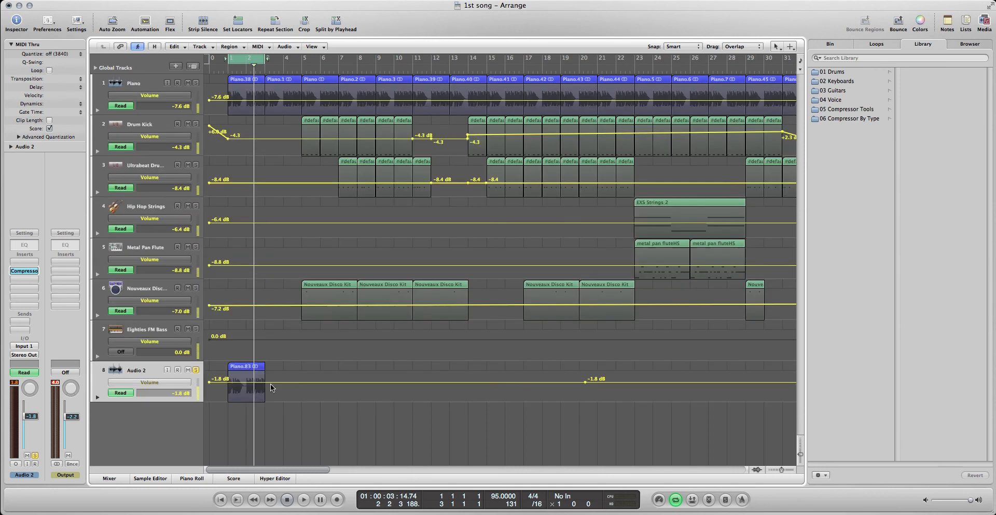
left_click_drag(277, 384, 277, 390)
key("space")
key("a")
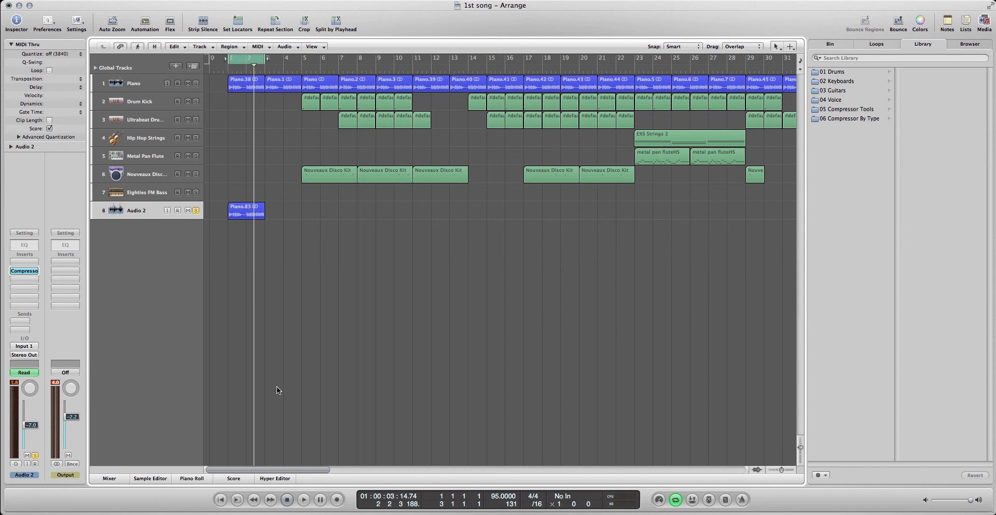
Play the compressed Audio 2 loop twice to examine the peak levels on the Audio 2 and Output meters
key("space")
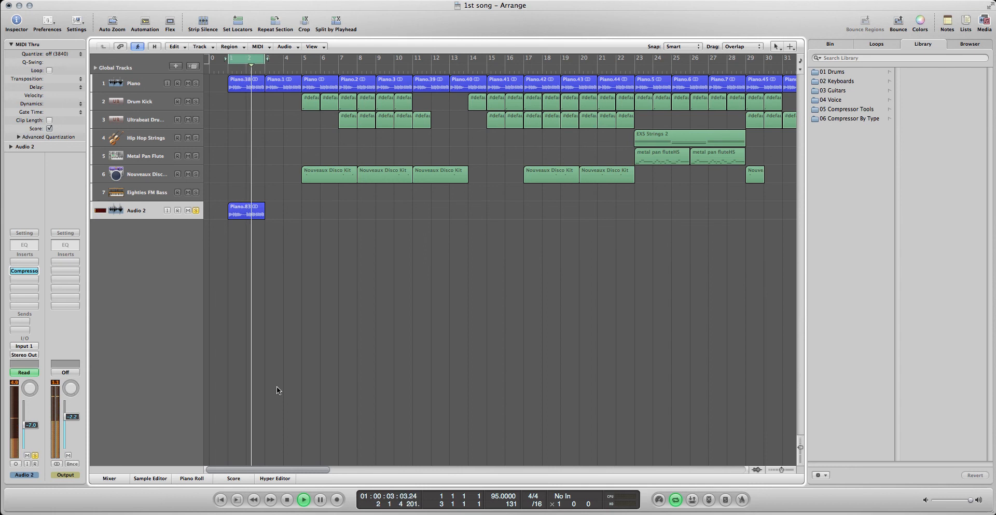
key("space")
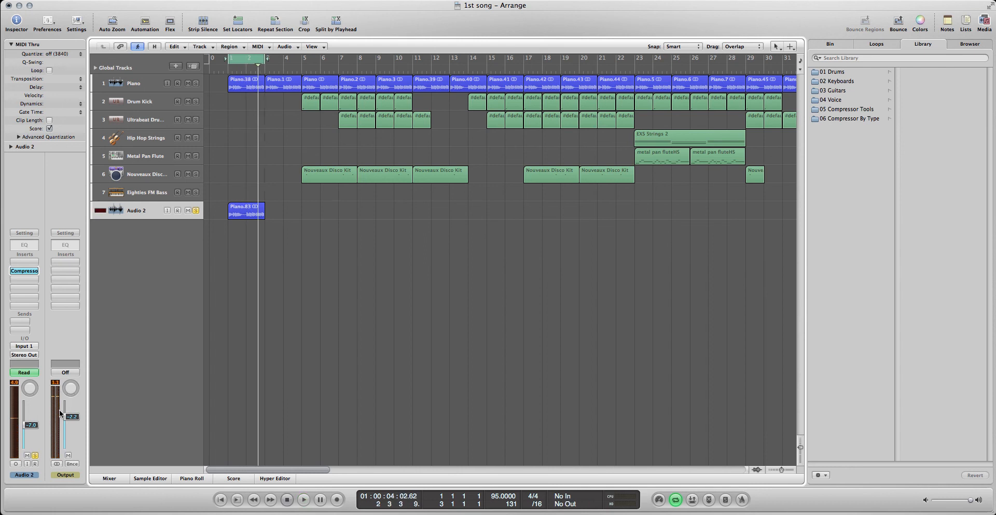
key("space")
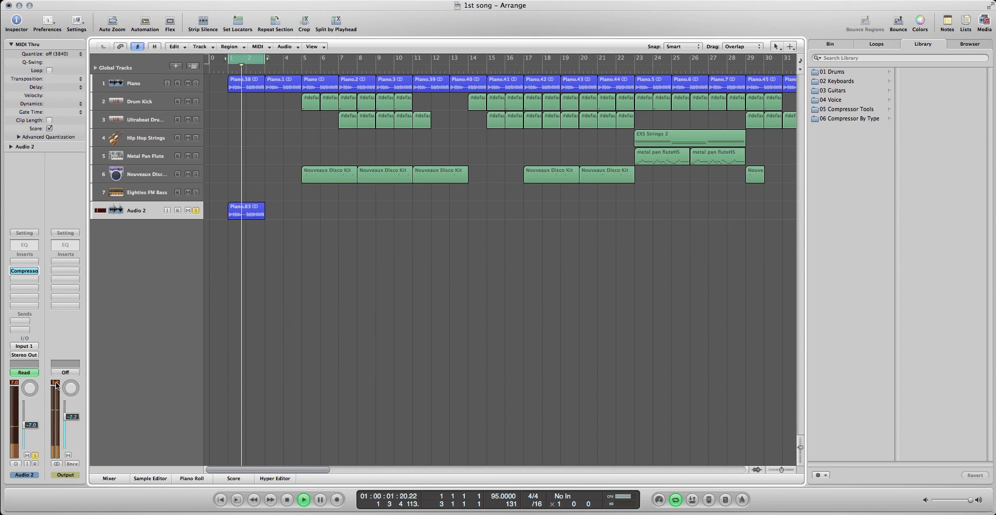
key("space")
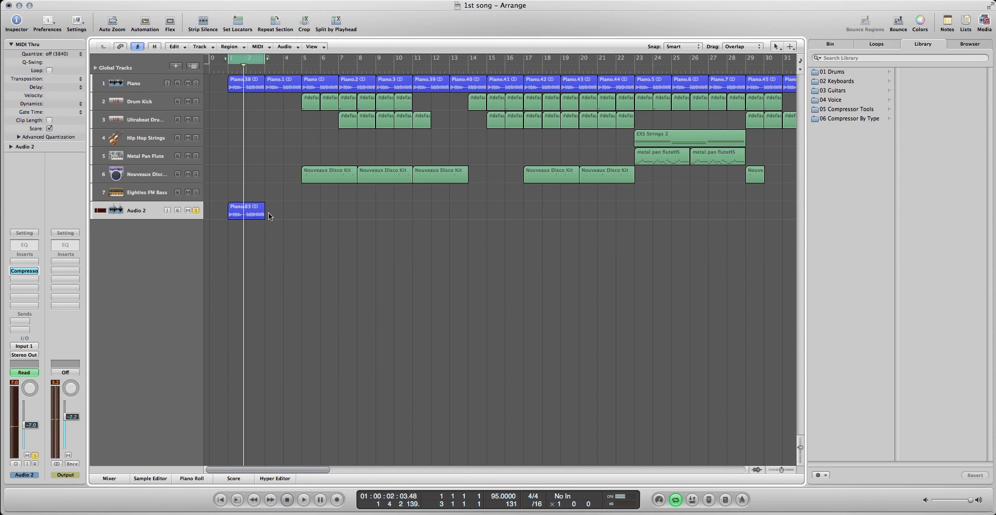